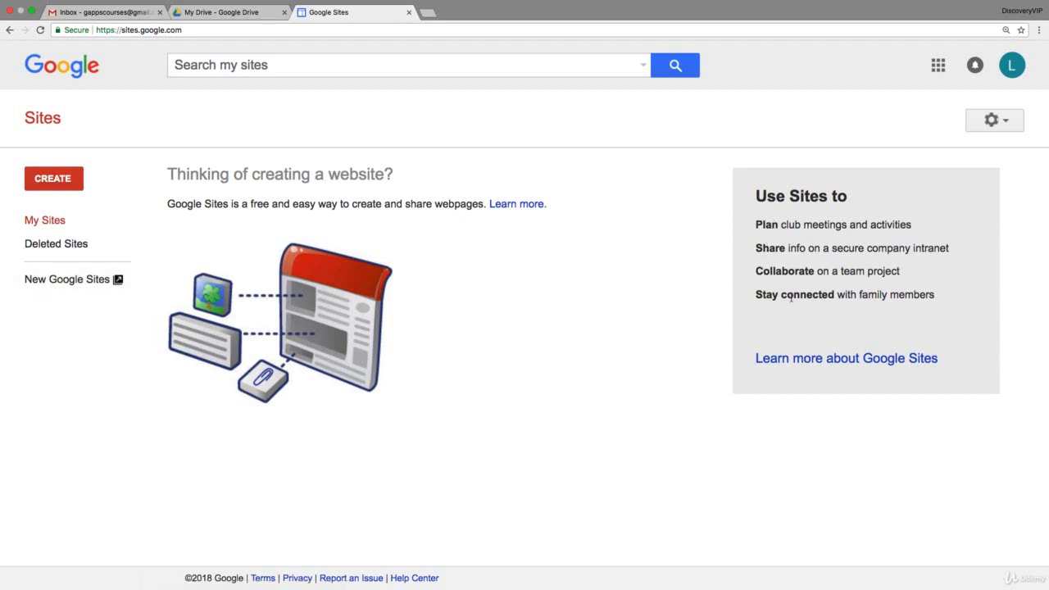
# Open the new Google Sites, look through the introductory slides and proceed to the site list
pyautogui.click(52, 280)
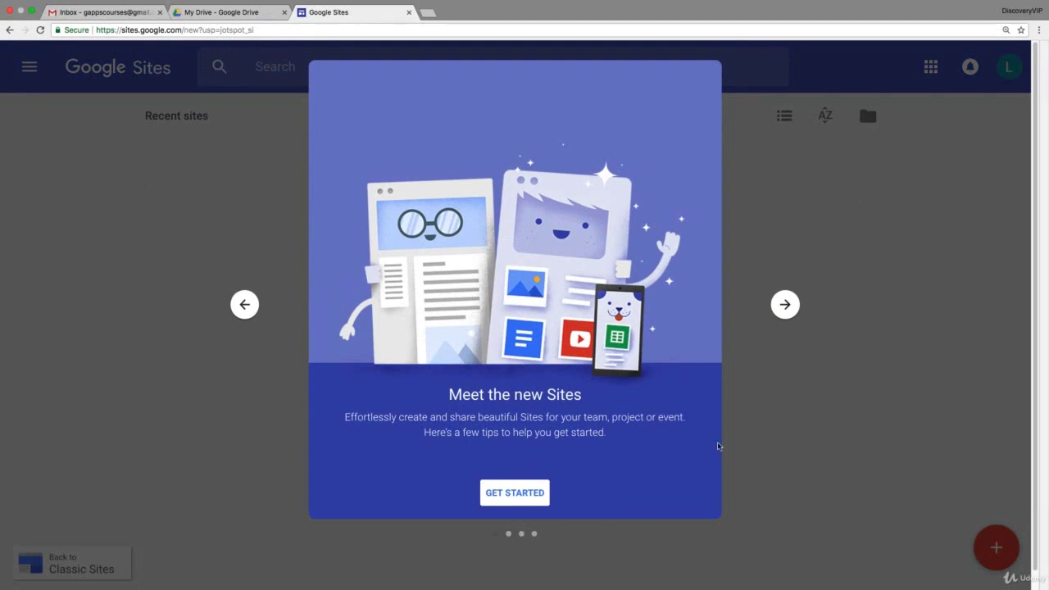
pyautogui.click(788, 310)
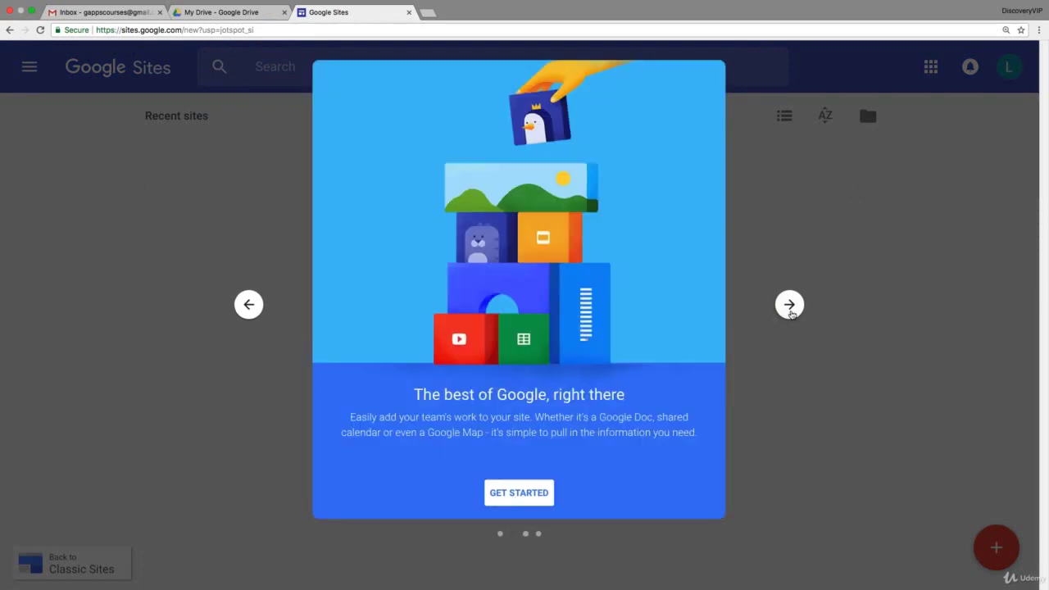
pyautogui.click(789, 307)
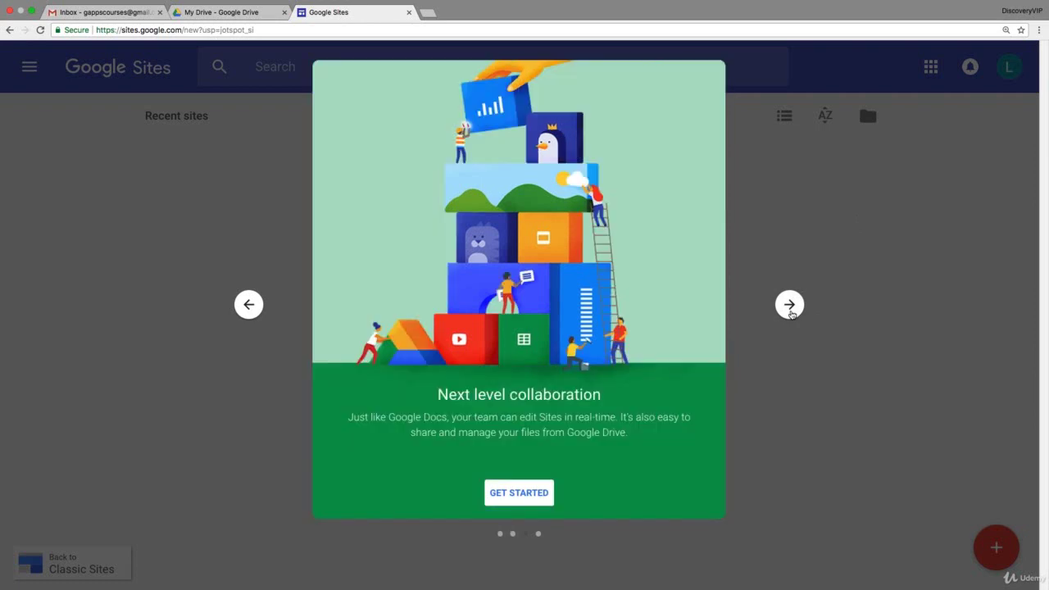
pyautogui.click(790, 309)
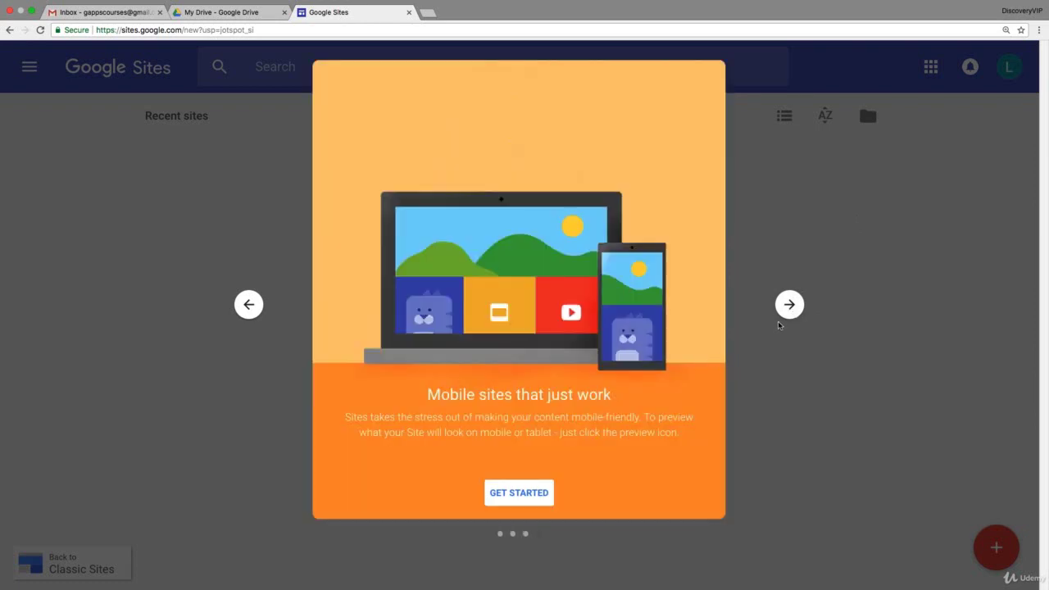
pyautogui.click(789, 309)
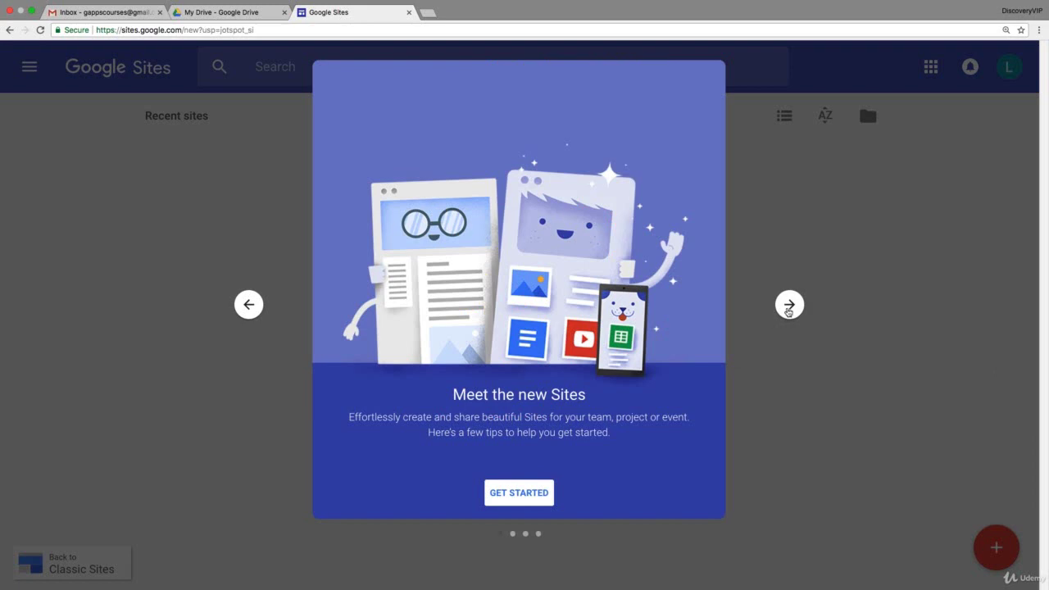
pyautogui.click(788, 310)
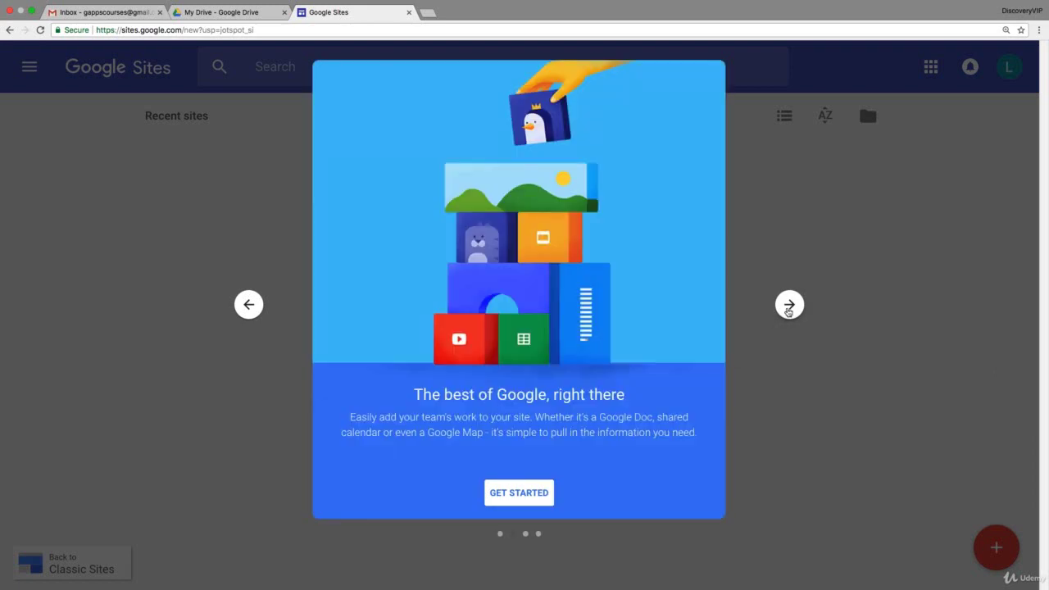
pyautogui.click(788, 310)
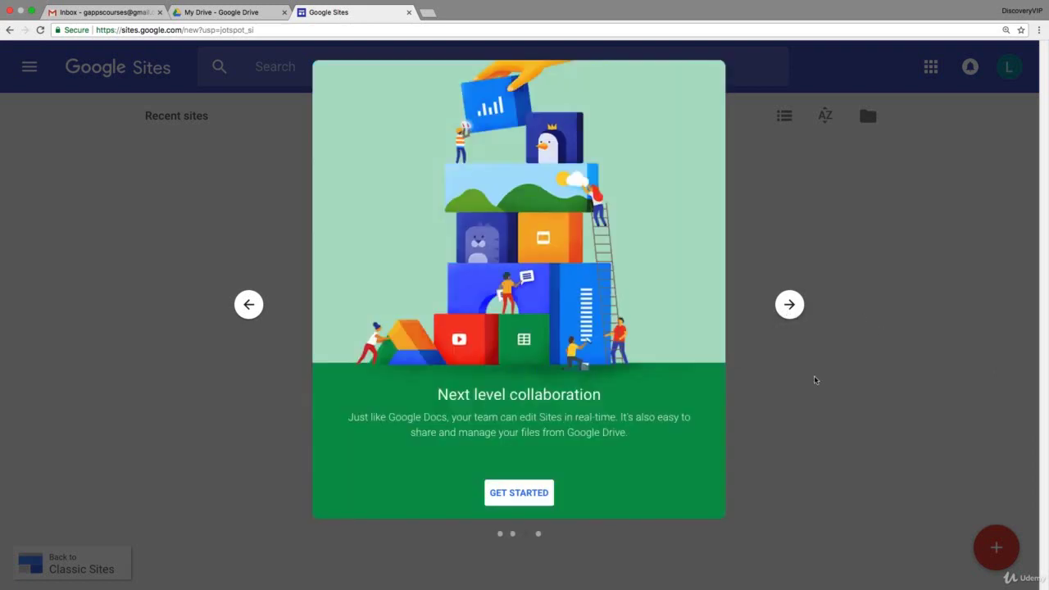
pyautogui.click(531, 496)
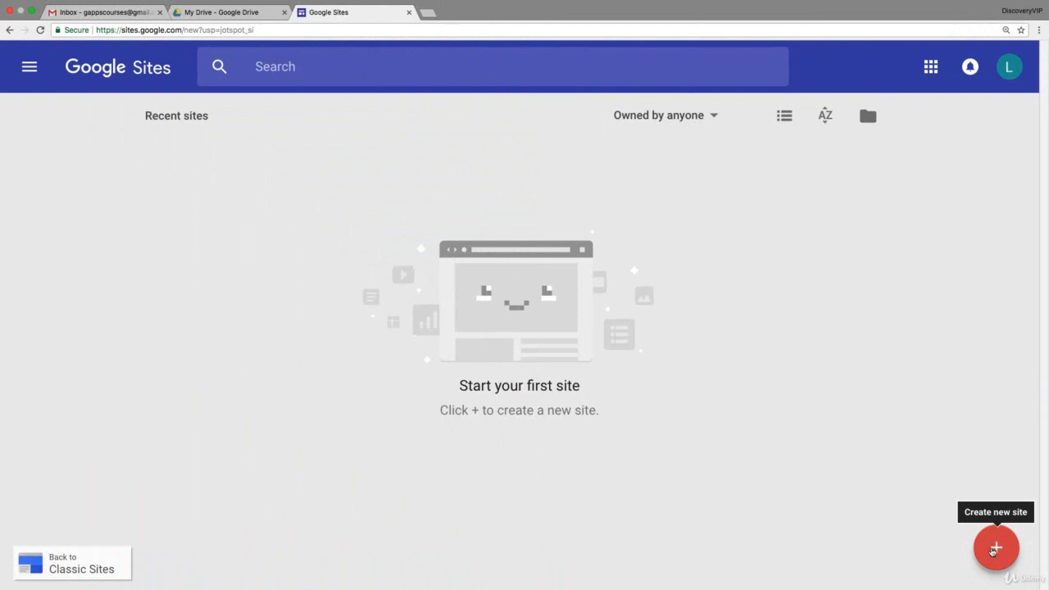
# Create a new blank site and go through the guided tour up to its Publish tip, closing it there
pyautogui.click(994, 548)
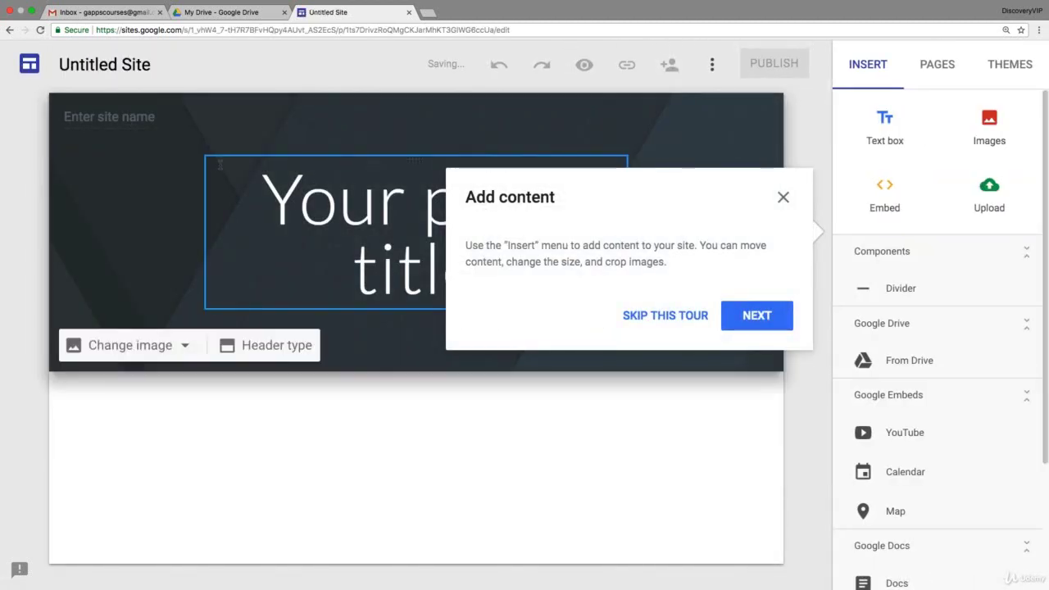
pyautogui.click(756, 316)
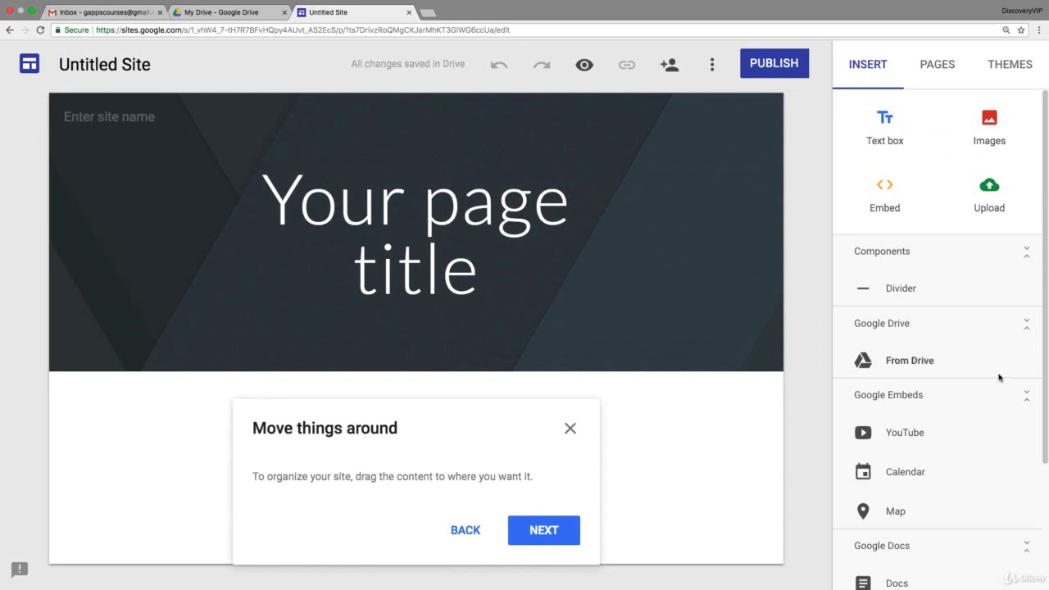
pyautogui.click(544, 531)
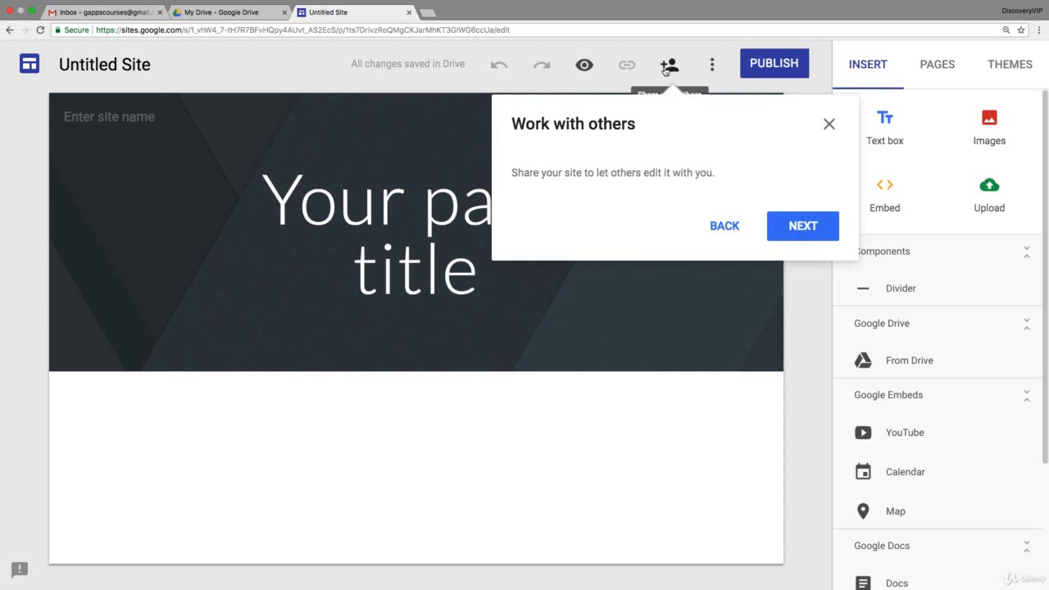
pyautogui.click(801, 228)
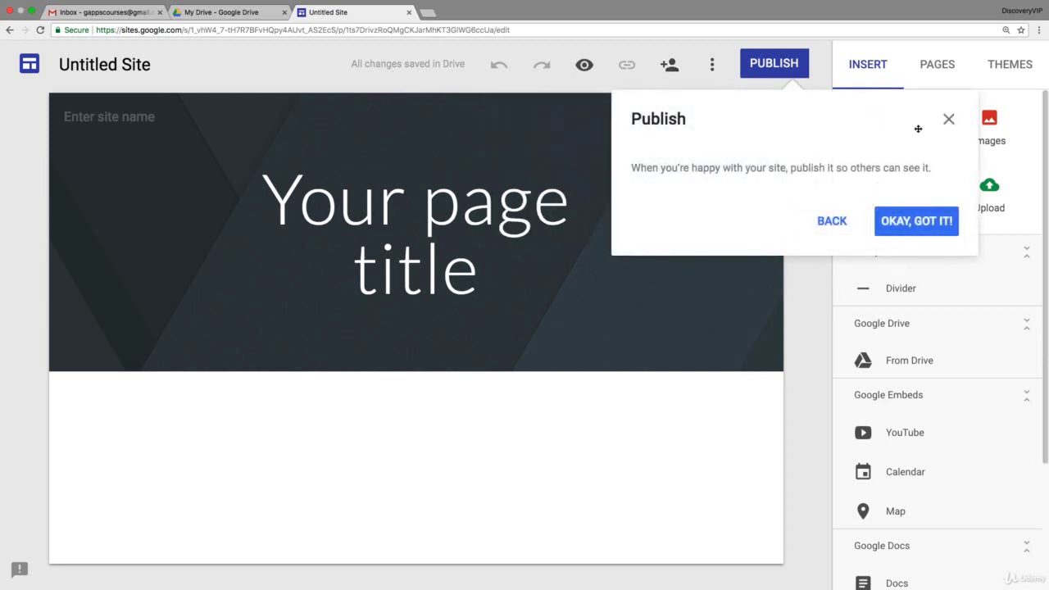
pyautogui.click(948, 118)
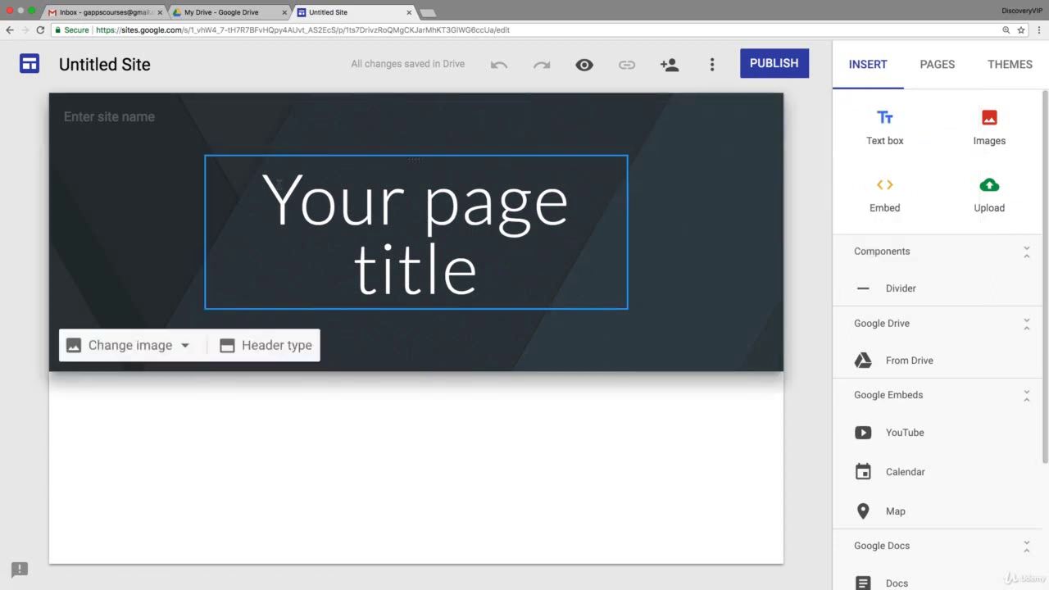
# Rename the untitled site document to SitesCourse and use the same site name in the header
pyautogui.click(103, 63)
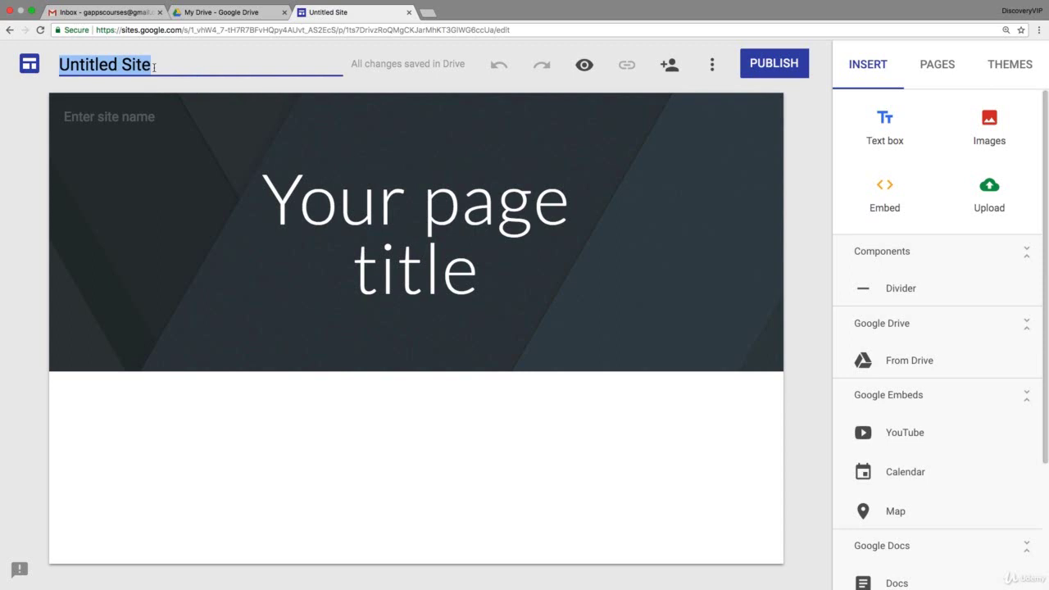
pyautogui.write('SitesCopu')
pyautogui.press('BackSpace')
pyautogui.press('BackSpace')
pyautogui.press('BackSpace')
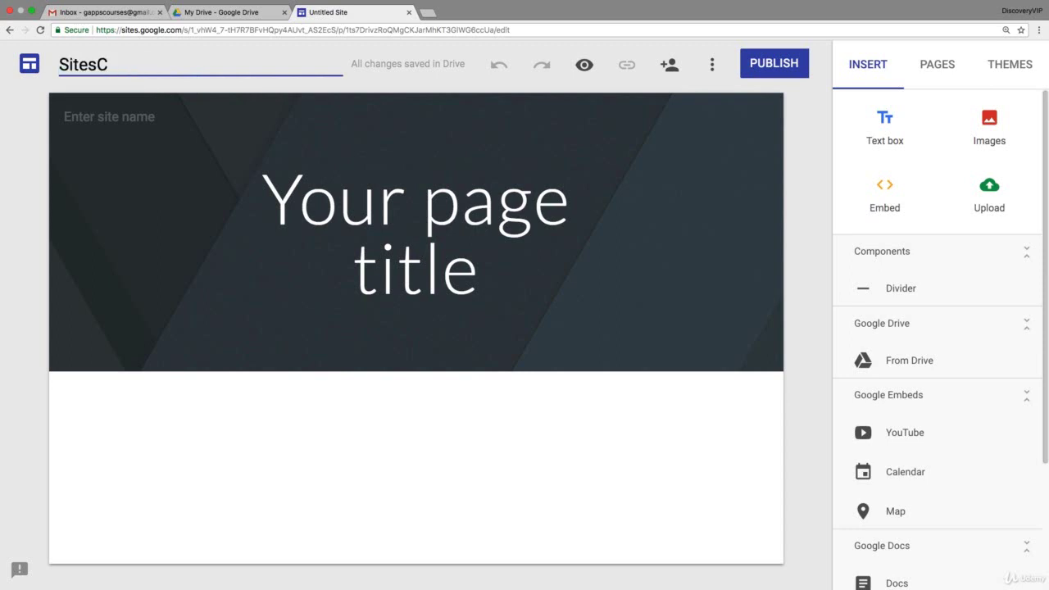
pyautogui.write('ourse')
pyautogui.press('Return')
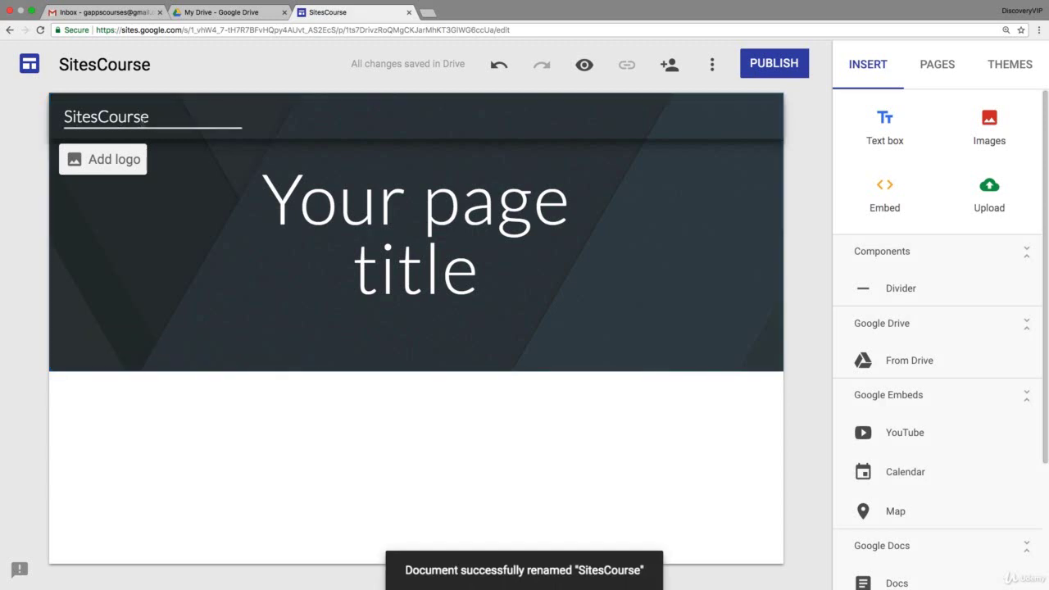
# Replace the placeholder page title in the header with "Google Sites Course"
pyautogui.click(361, 207)
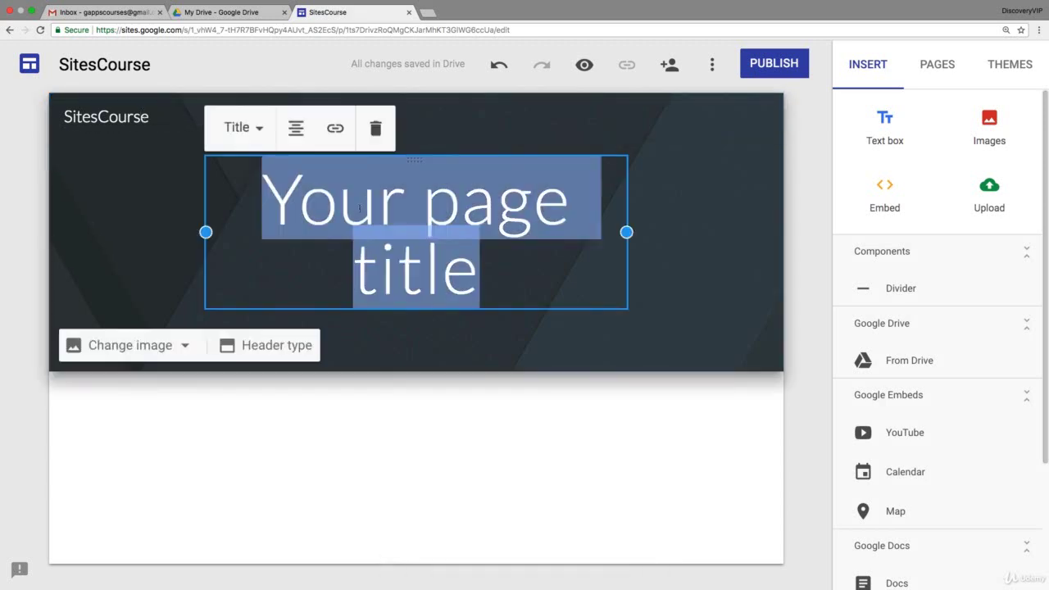
pyautogui.write('Google')
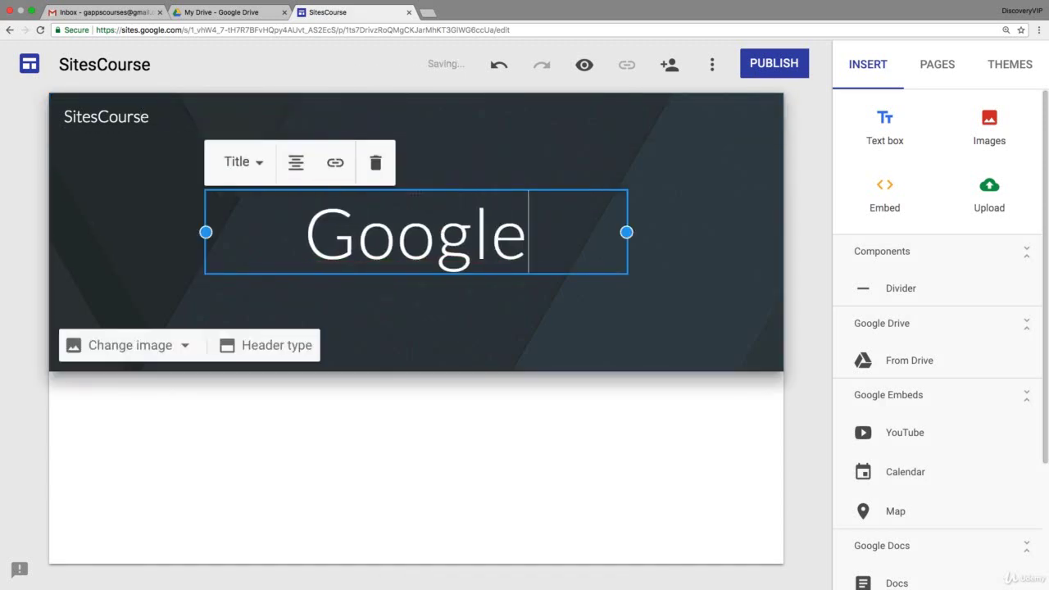
pyautogui.write(' Sites Course')
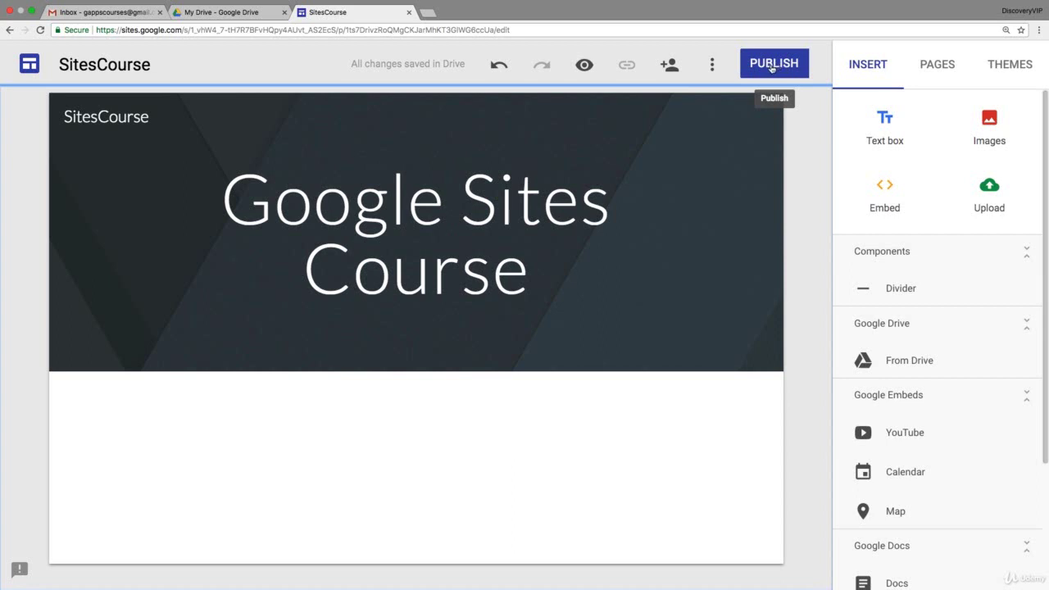
# Preview the site in the tablet, phone and large-screen layouts, and return to the editor
pyautogui.click(584, 68)
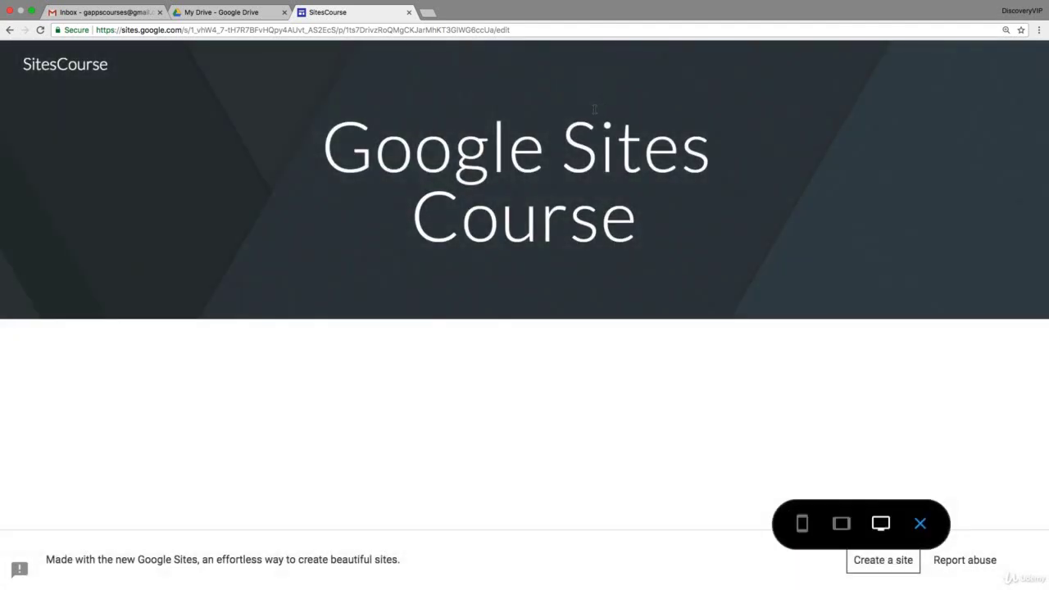
pyautogui.click(843, 525)
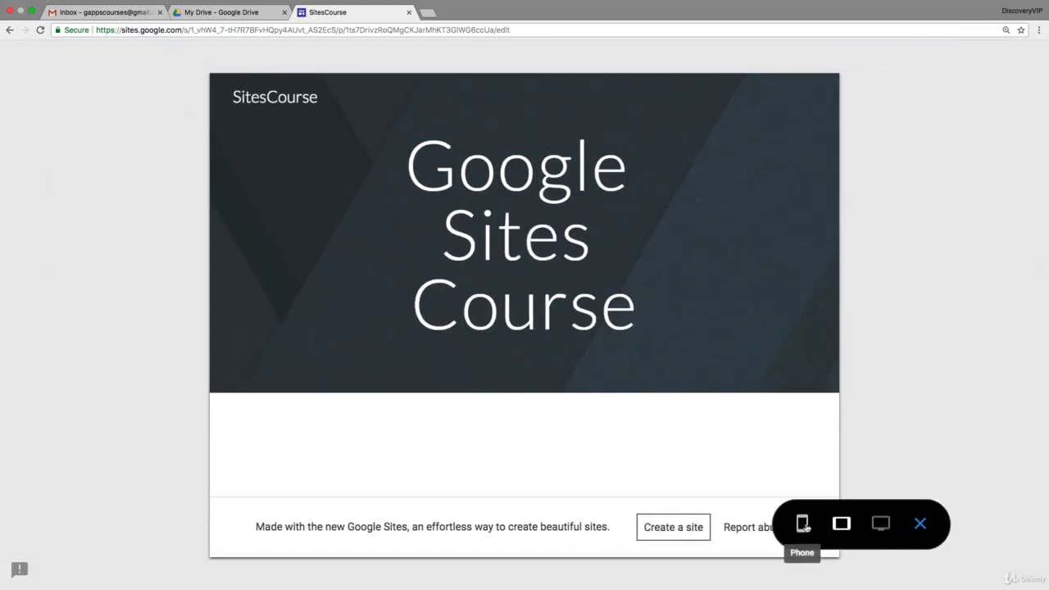
pyautogui.click(803, 525)
pyautogui.click(881, 524)
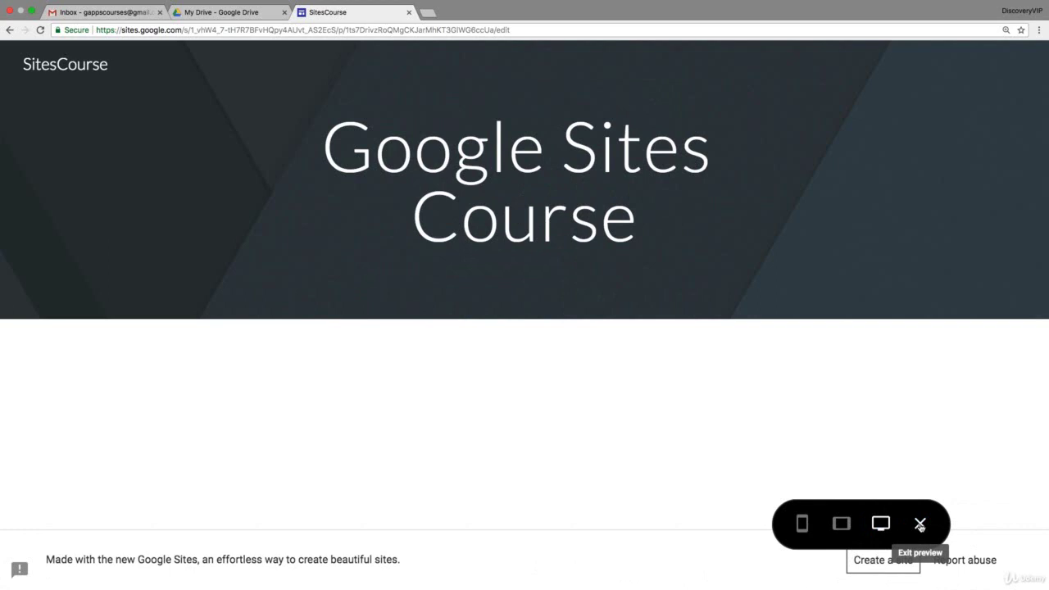
pyautogui.click(920, 525)
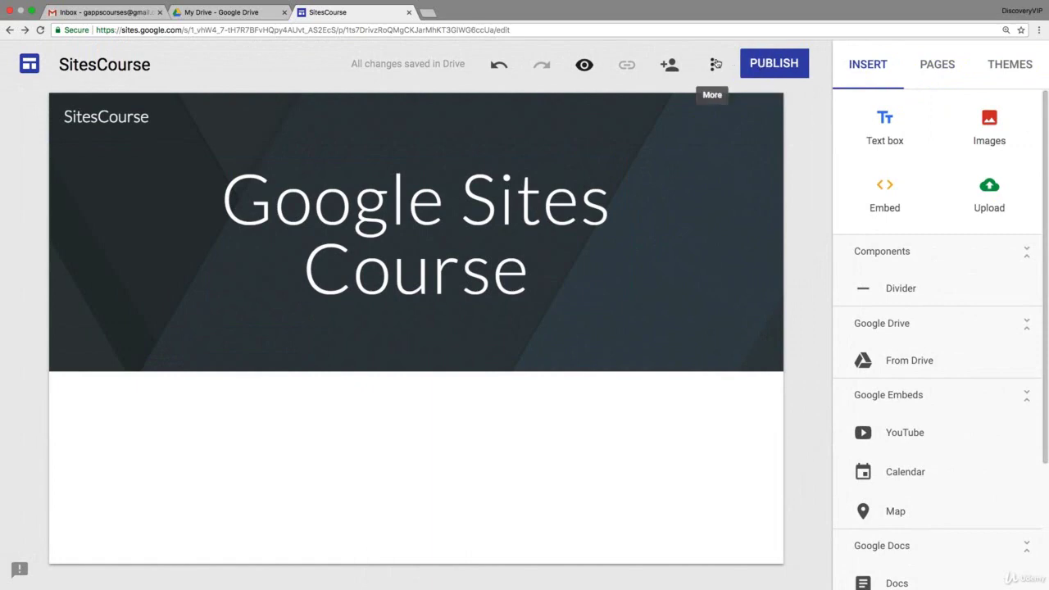
# Open the settings for publishing the site to the web and examine its web address and full URL
pyautogui.click(771, 66)
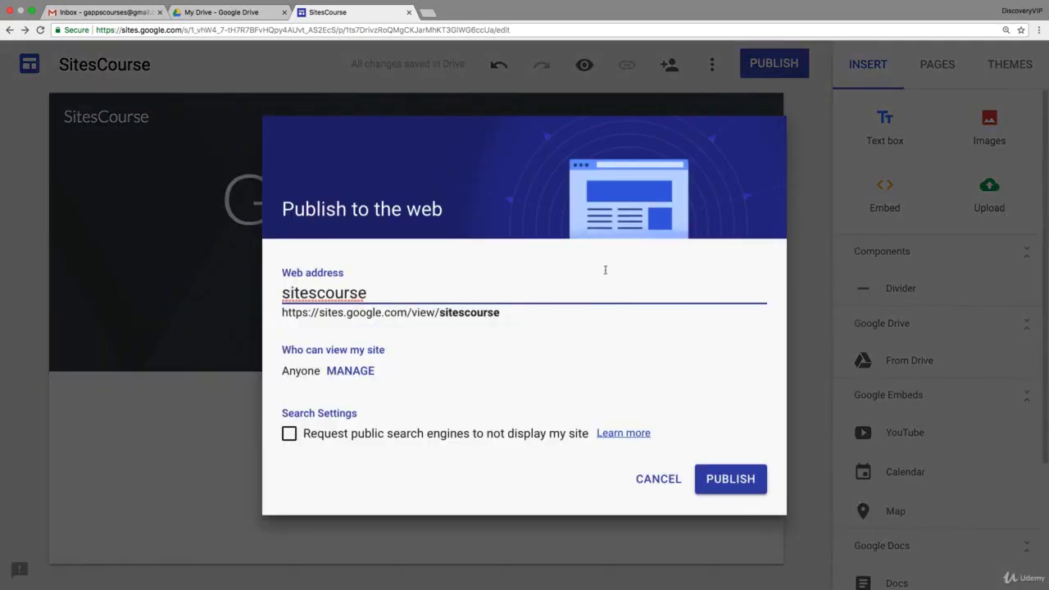
pyautogui.moveTo(402, 296); pyautogui.dragTo(276, 300)
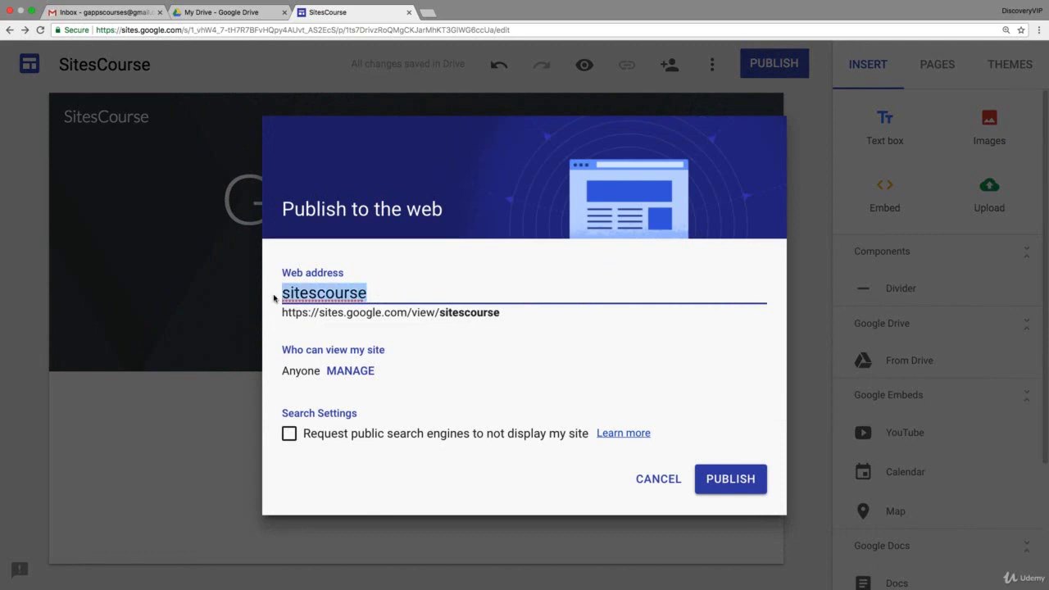
pyautogui.click(389, 291)
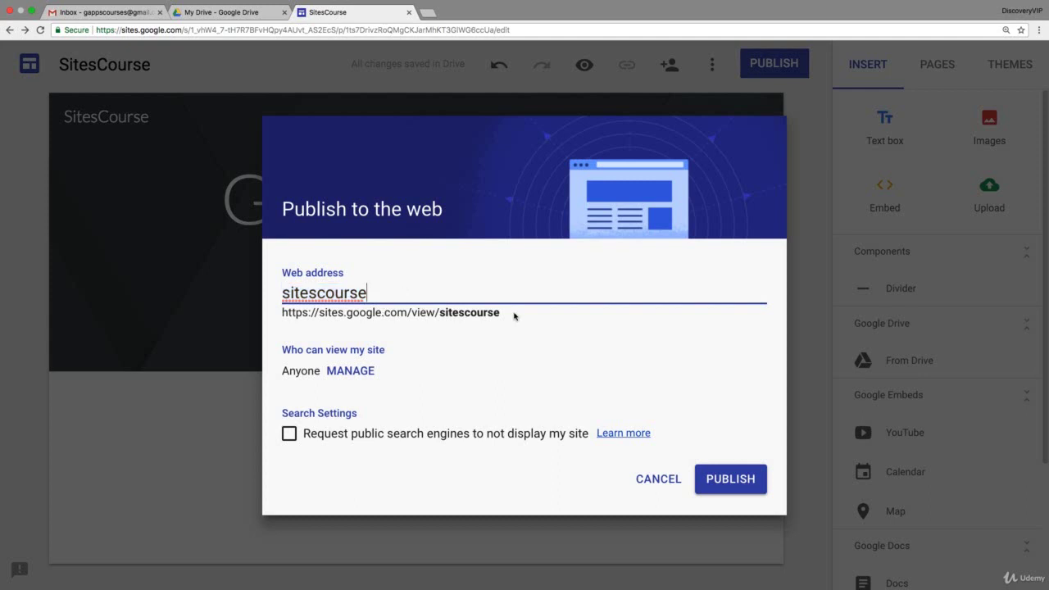
pyautogui.moveTo(515, 313); pyautogui.dragTo(274, 317)
pyautogui.click(276, 315)
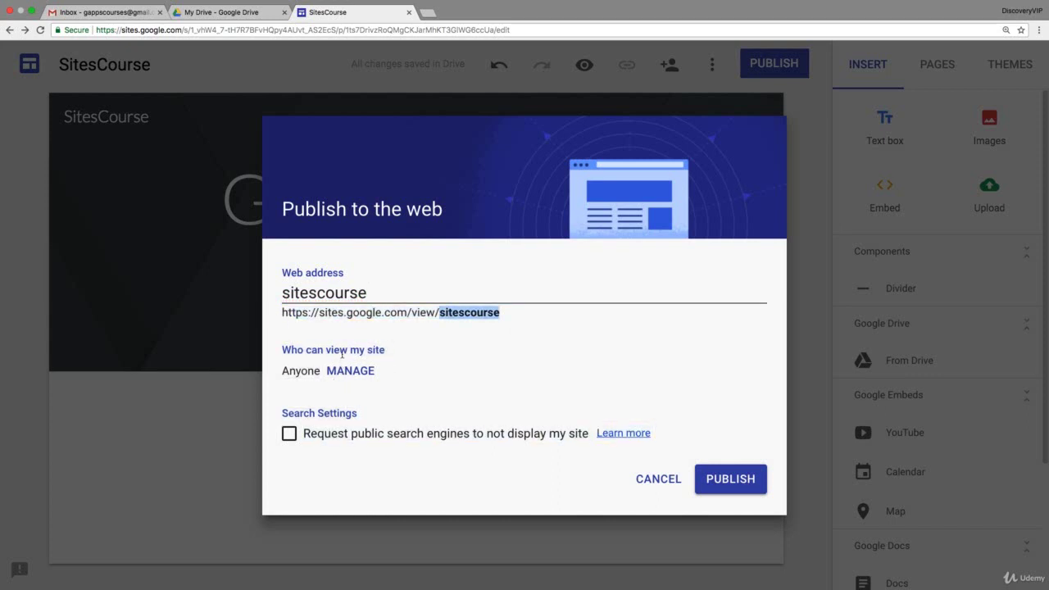
# Open the management of who can view the site and inspect the published-version visibility options without saving a change
pyautogui.click(350, 371)
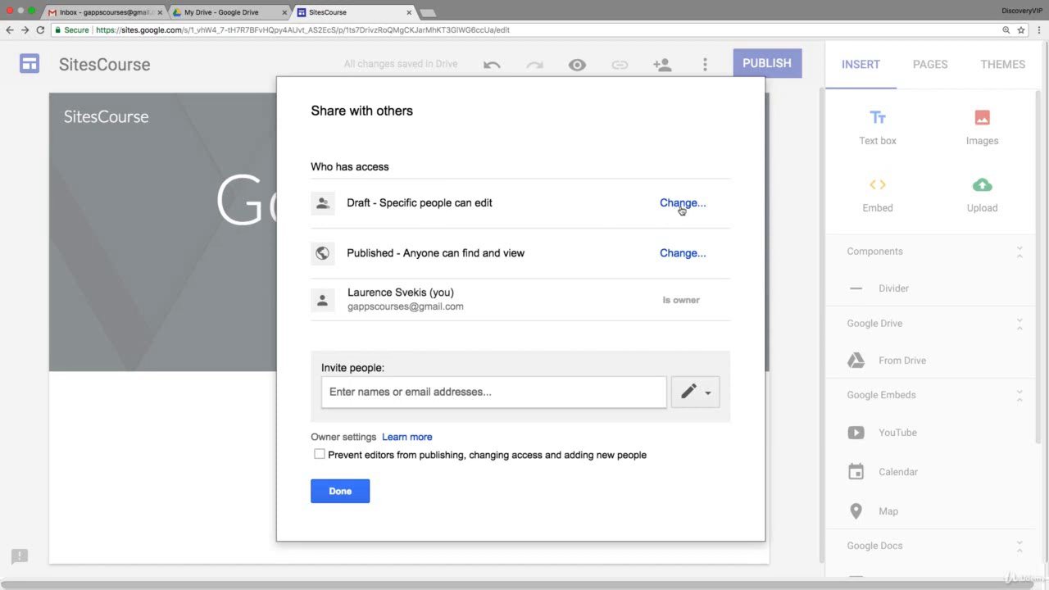
pyautogui.click(668, 257)
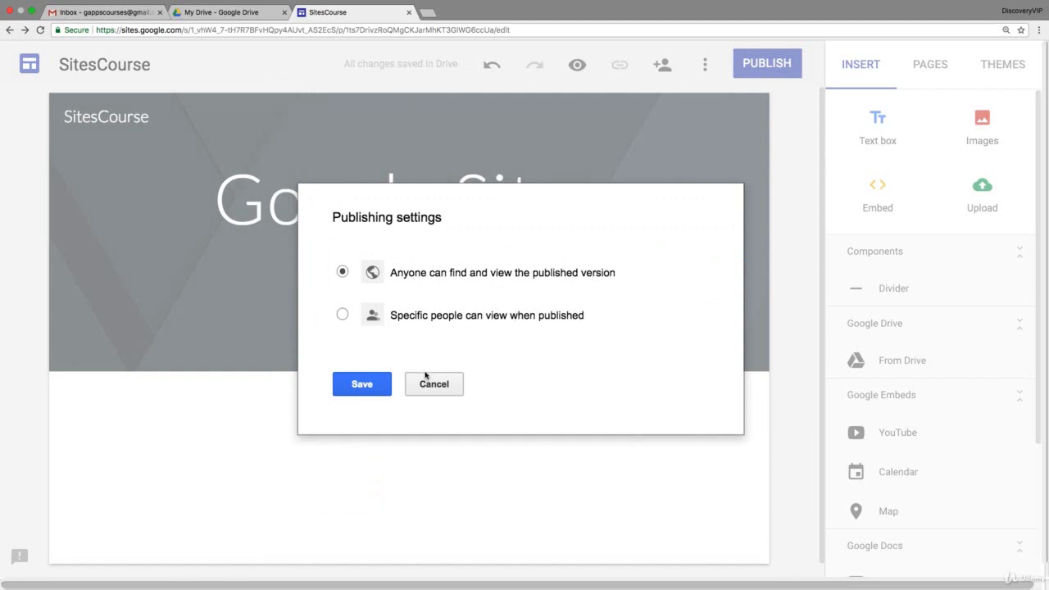
pyautogui.click(342, 314)
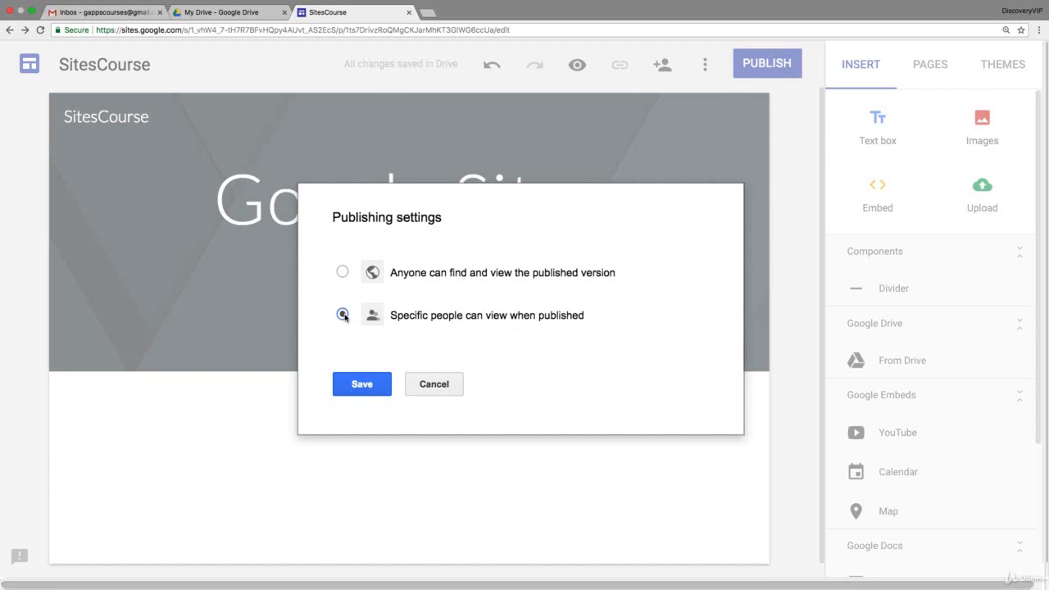
pyautogui.click(342, 272)
pyautogui.click(423, 387)
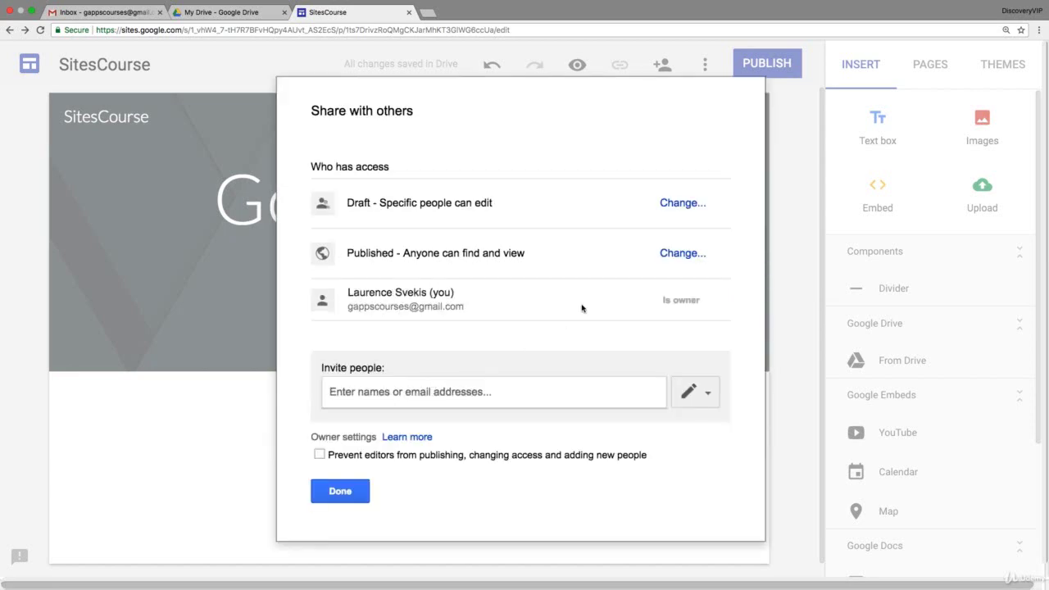
# Review the draft access options and the field for inviting people, and return to the web publishing settings
pyautogui.click(678, 208)
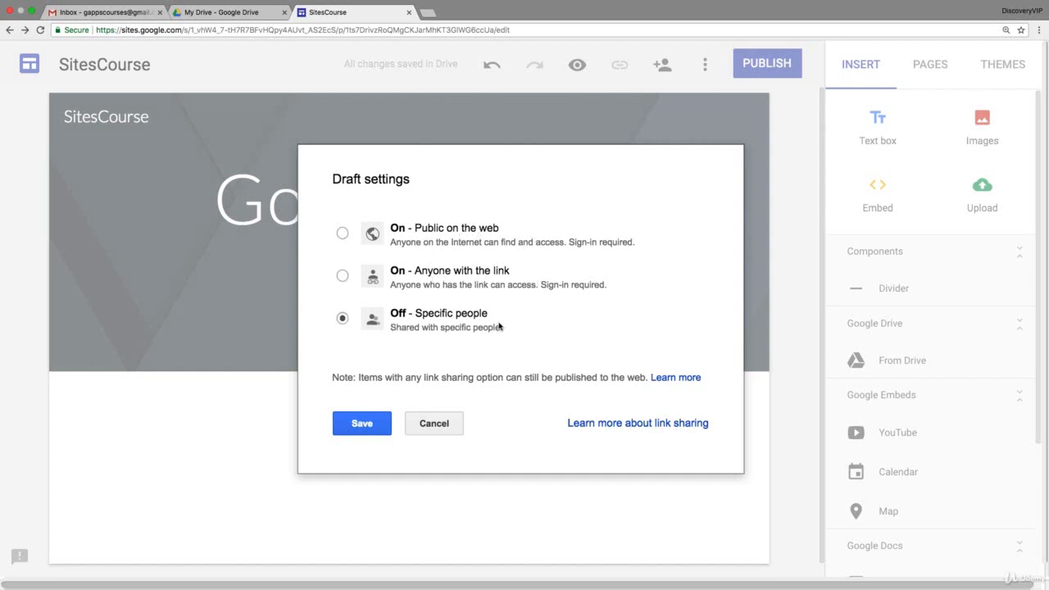
pyautogui.click(433, 423)
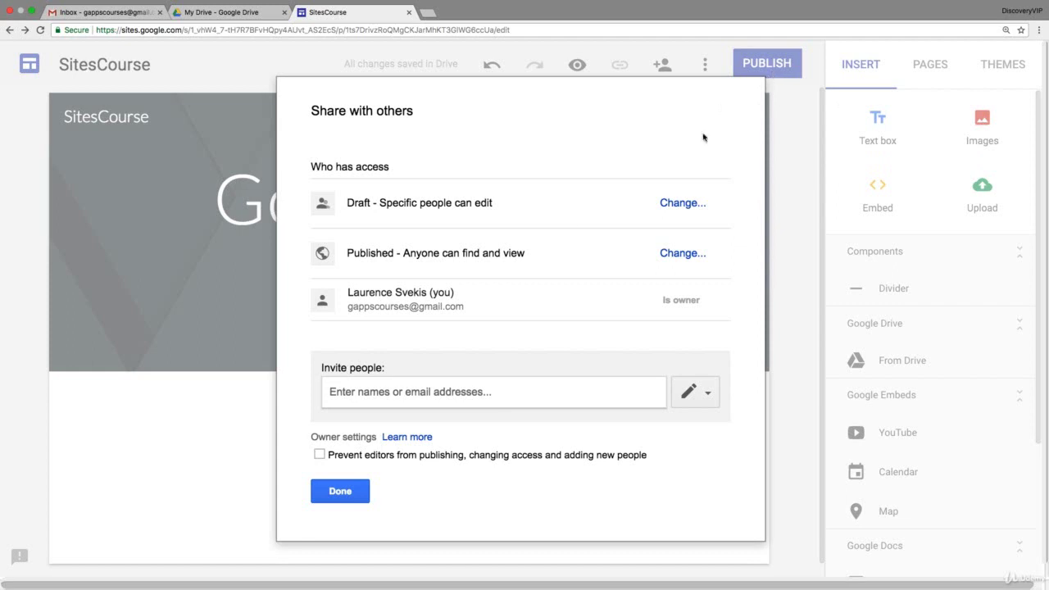
pyautogui.click(358, 391)
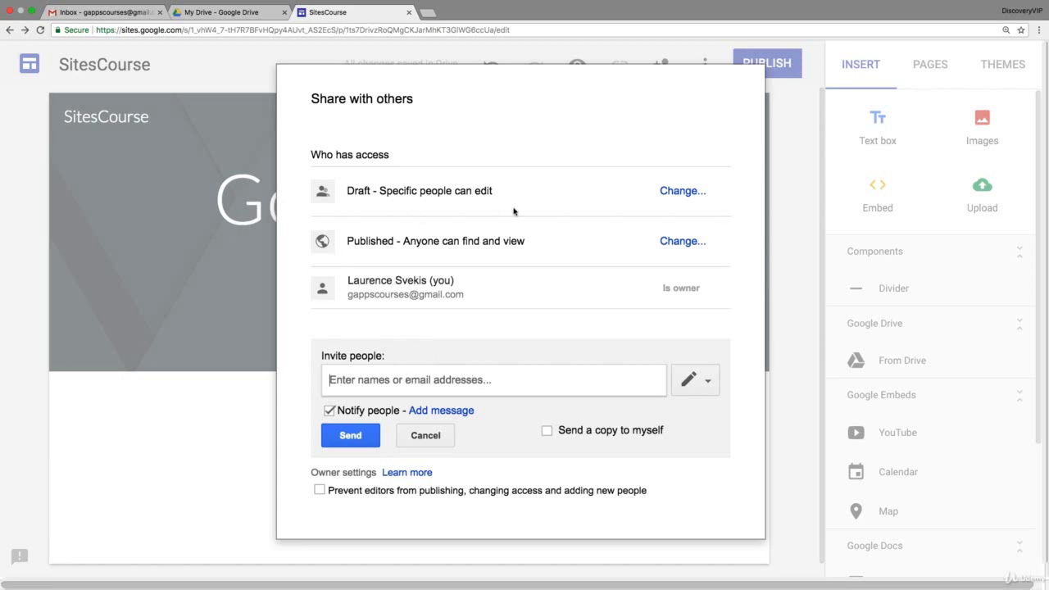
pyautogui.click(365, 433)
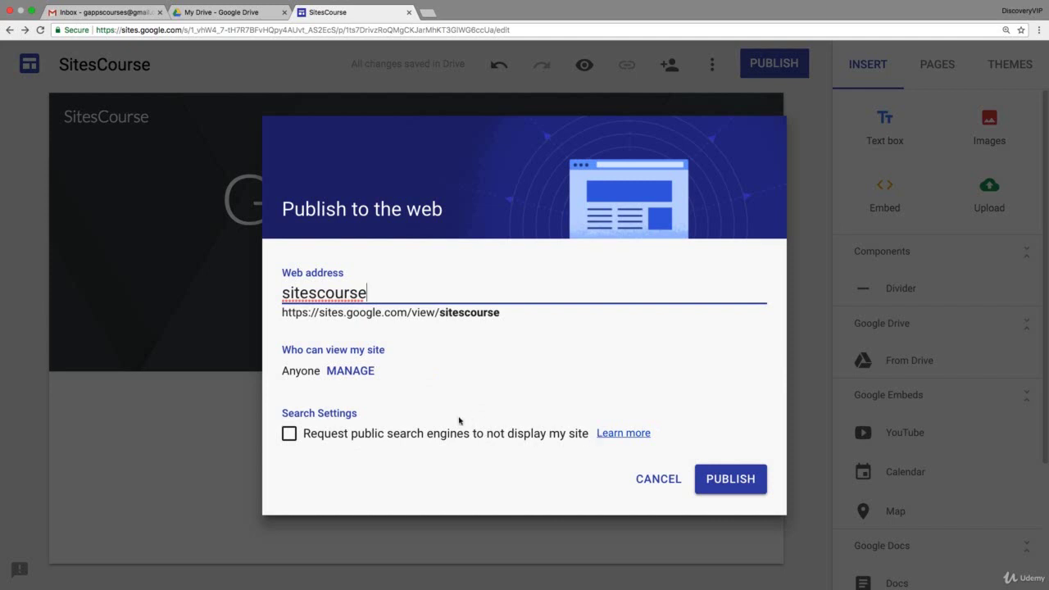
# Publish the site at the web address sitescourse, view the published page and return to the editor
pyautogui.click(711, 479)
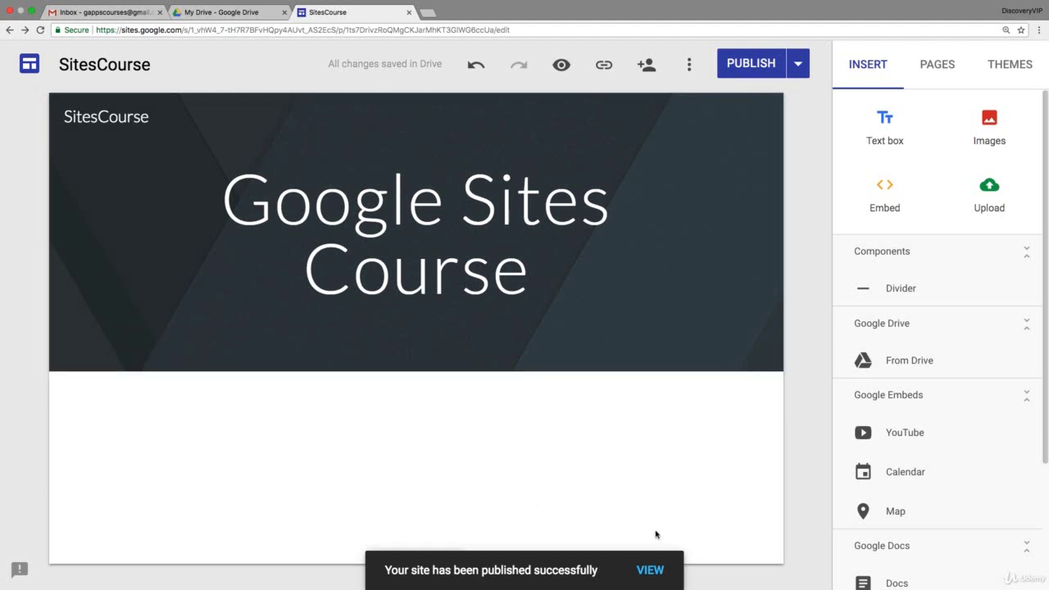
pyautogui.click(651, 569)
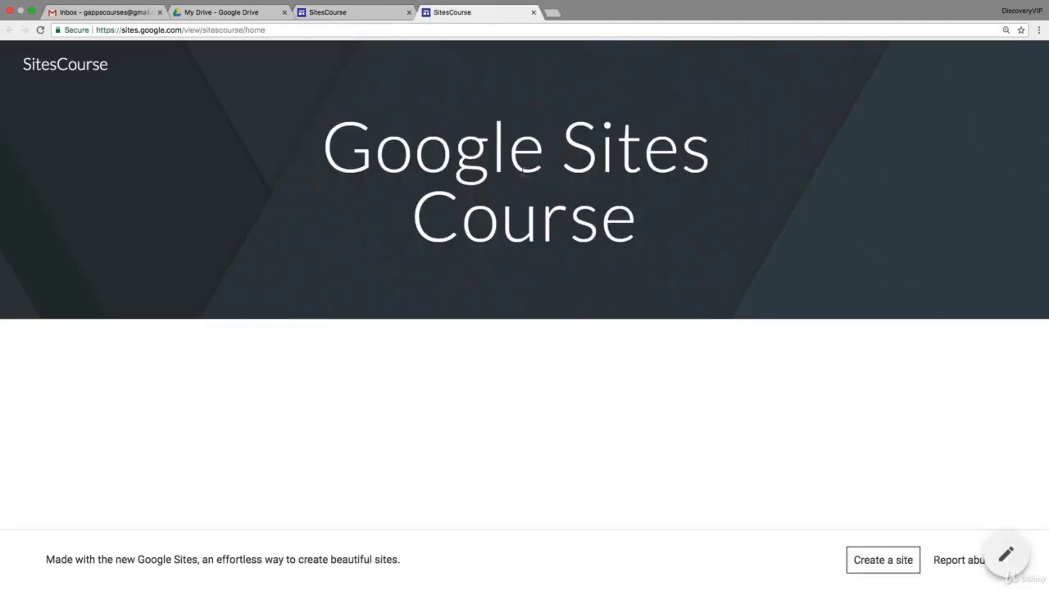
pyautogui.click(382, 13)
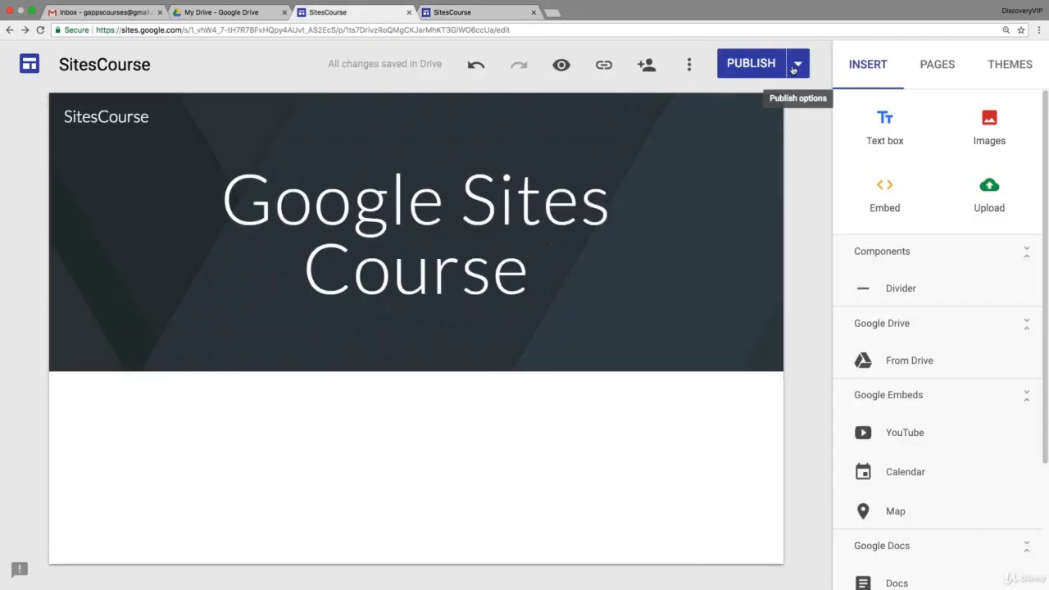
pyautogui.click(481, 13)
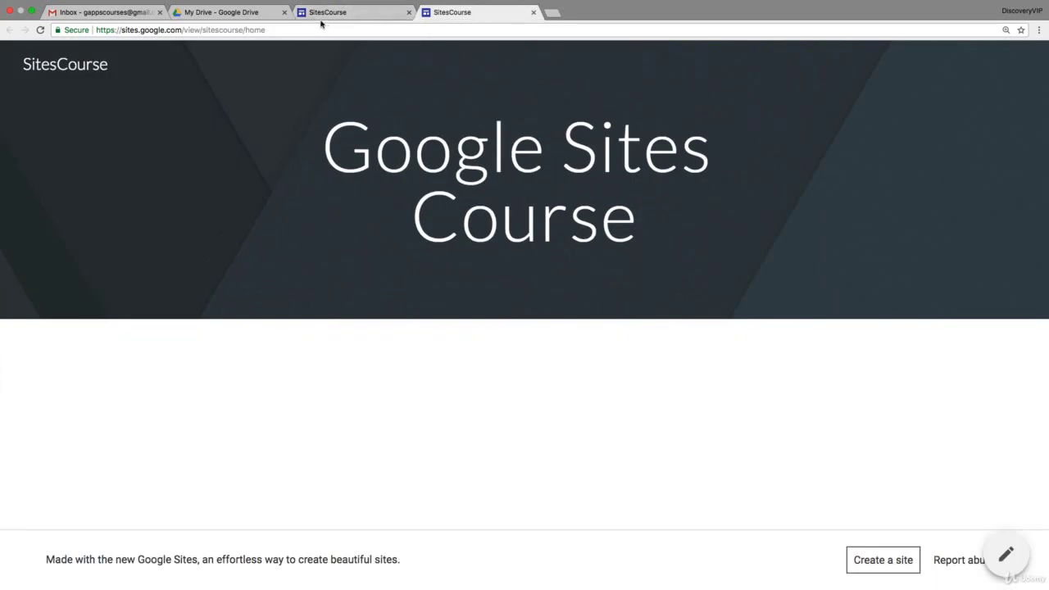
pyautogui.click(344, 13)
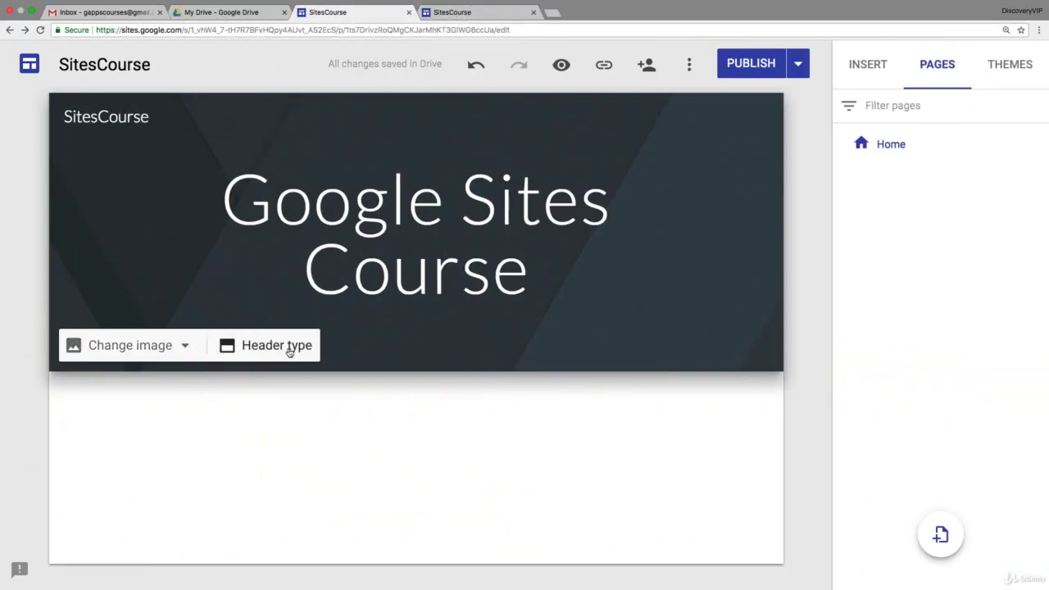
# Change the header image to the gallery photo of a laptop, coffee cup and notepad on a wooden desk
pyautogui.click(182, 352)
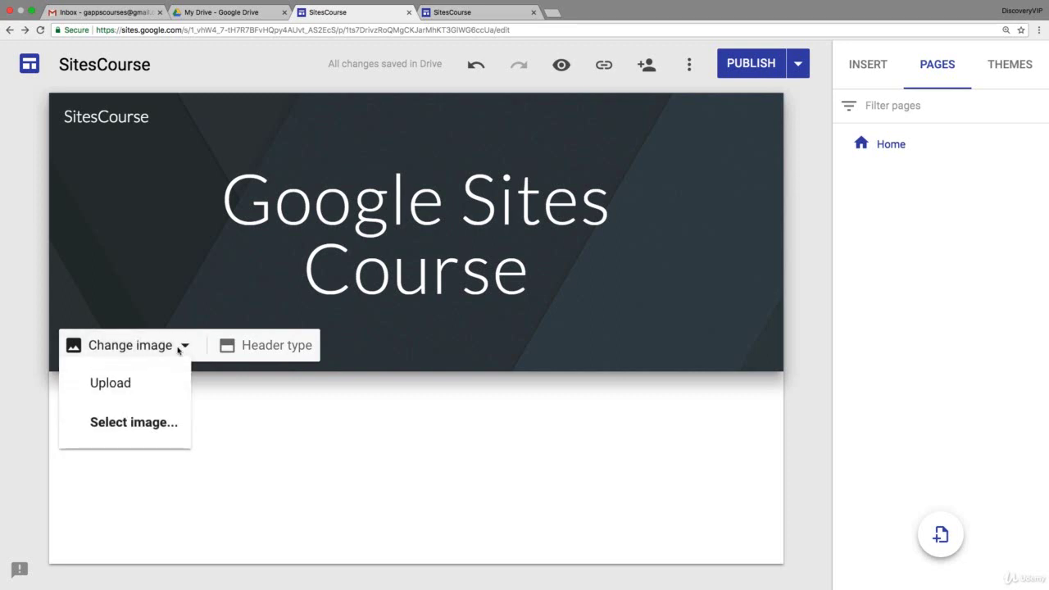
pyautogui.click(131, 425)
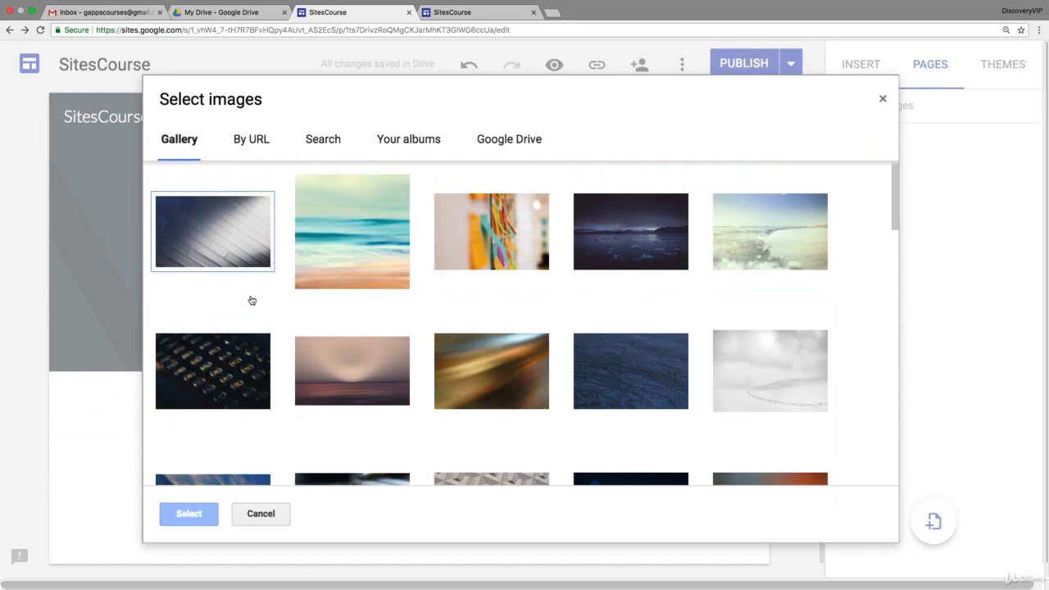
pyautogui.scroll(-3, 262, 246)
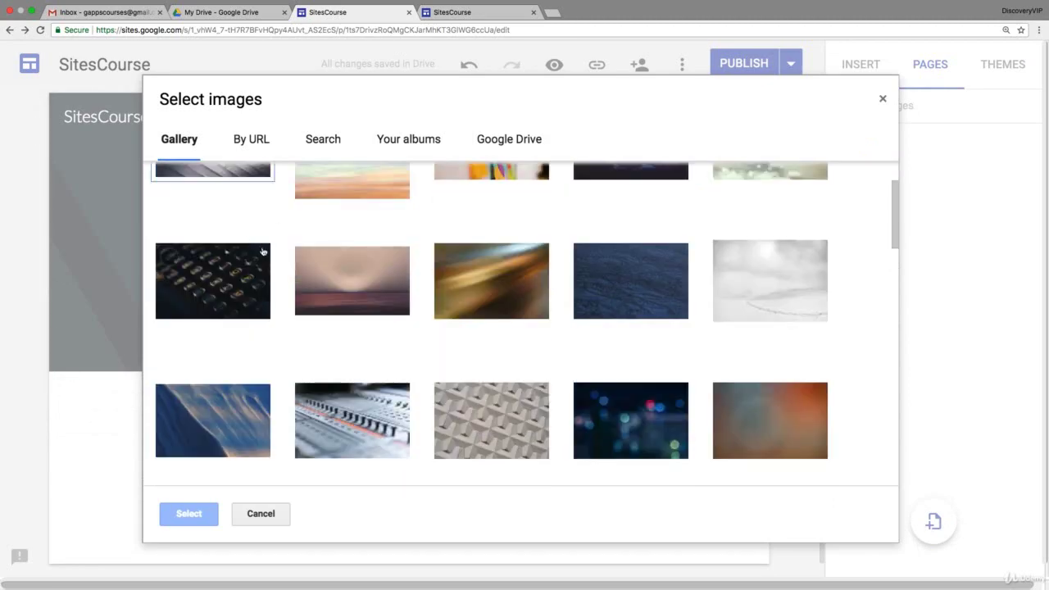
pyautogui.scroll(-5, 272, 258)
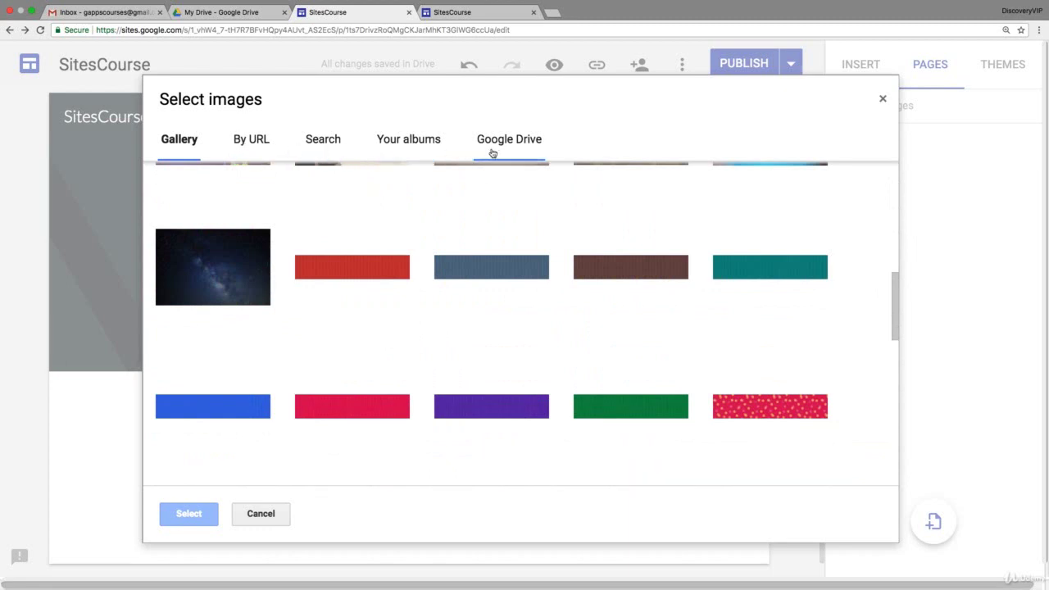
pyautogui.scroll(5, 435, 311)
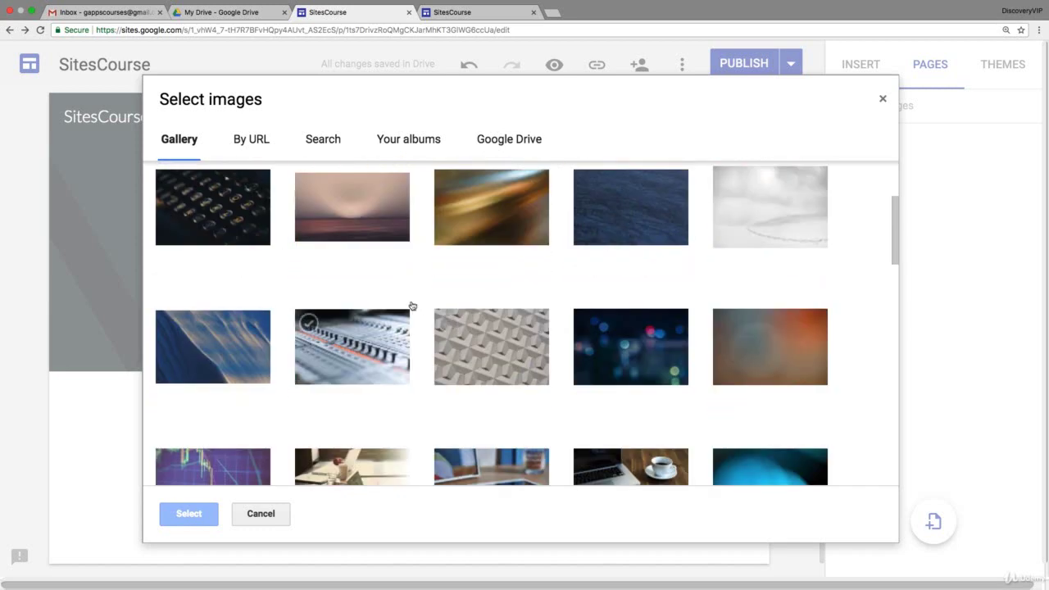
pyautogui.scroll(-2, 386, 312)
pyautogui.scroll(-3, 357, 315)
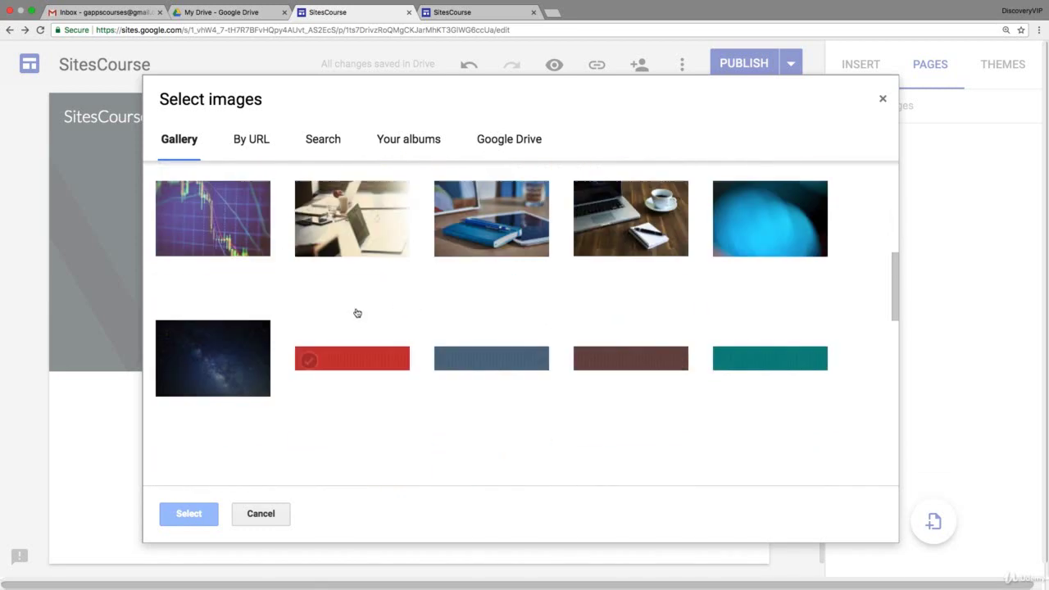
pyautogui.scroll(1, 364, 311)
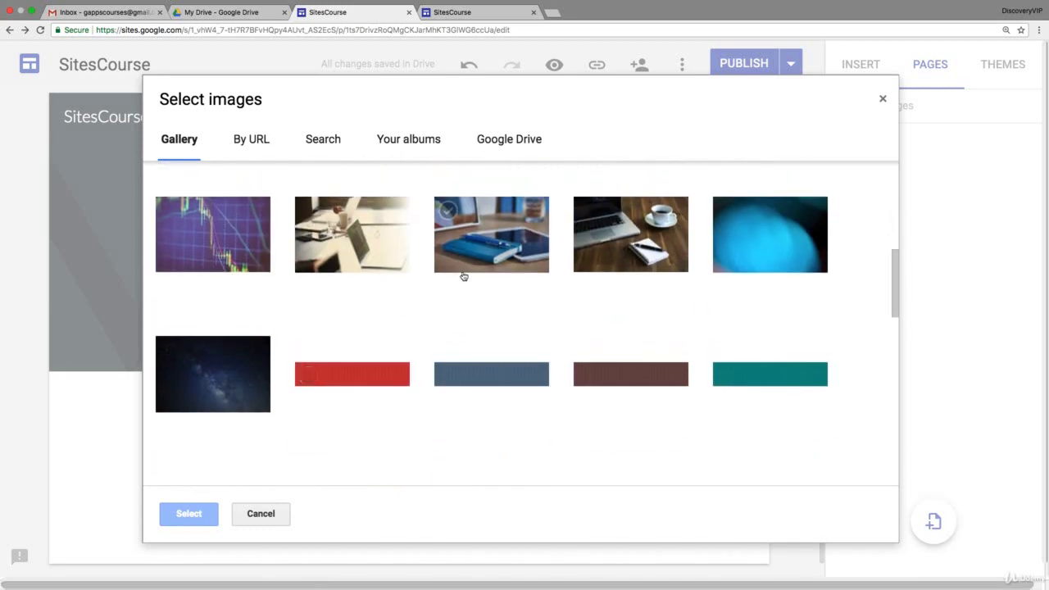
pyautogui.click(614, 242)
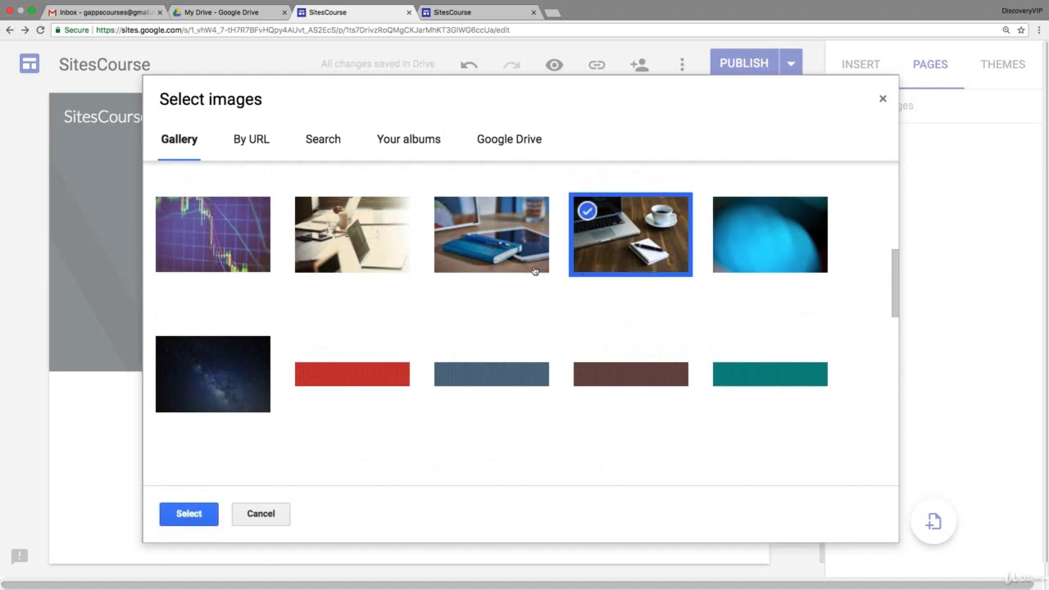
pyautogui.click(190, 513)
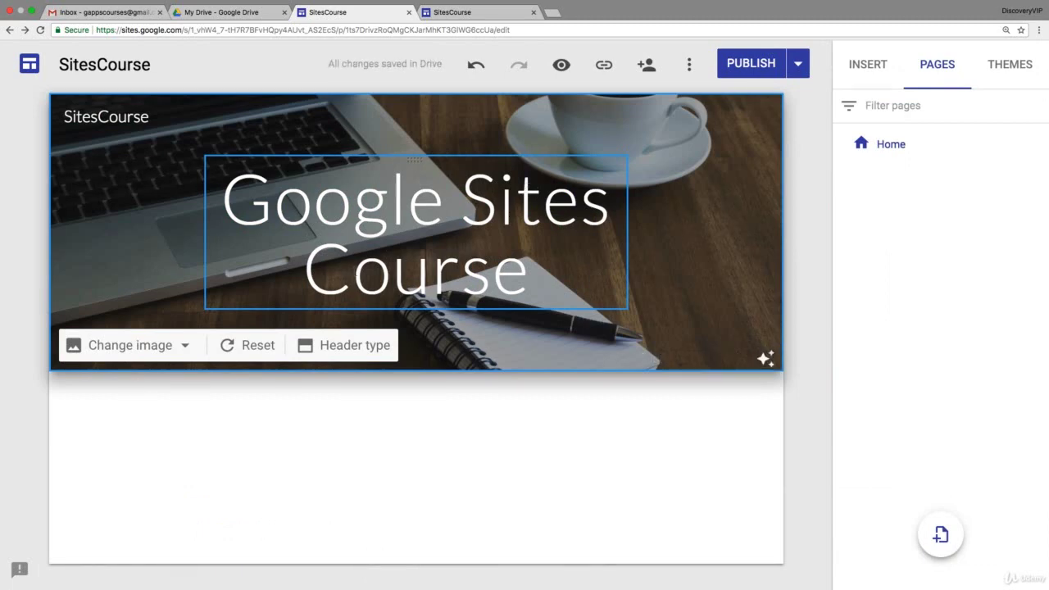
# Try the Large banner and Title only header types, and set the header back to Banner
pyautogui.click(351, 347)
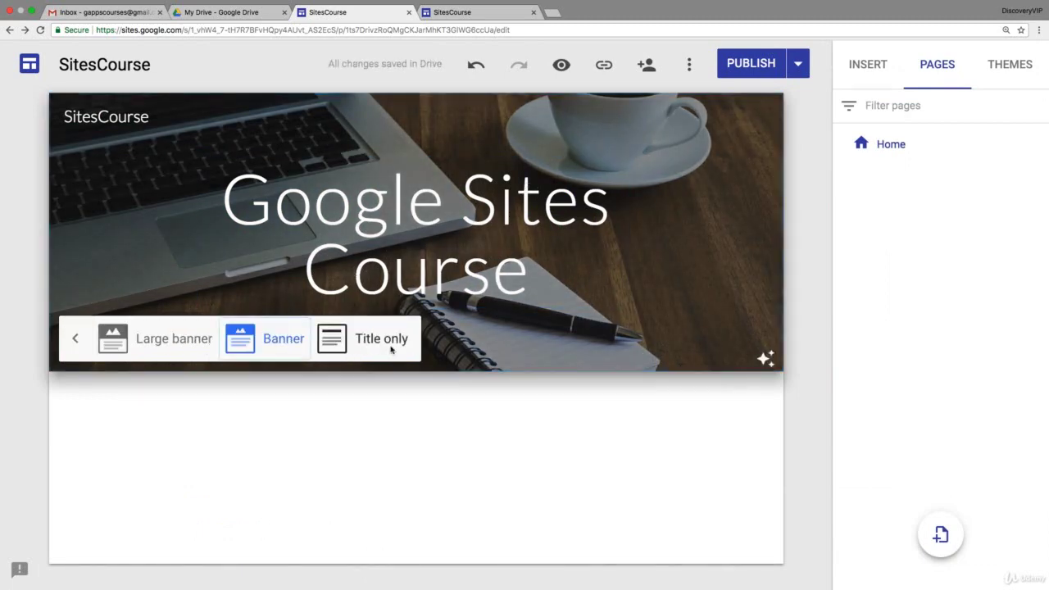
pyautogui.click(188, 347)
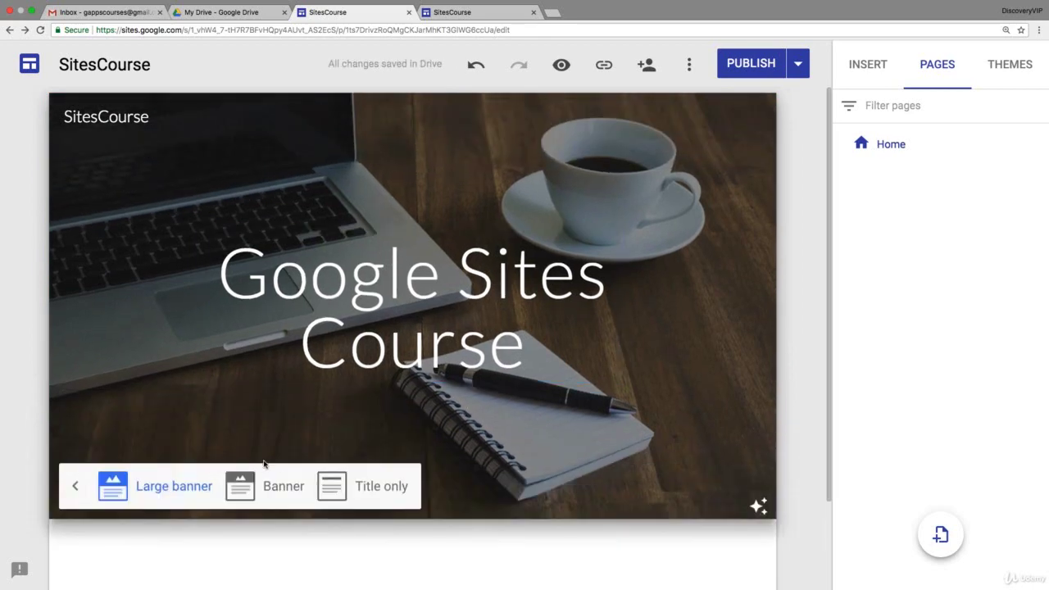
pyautogui.click(371, 494)
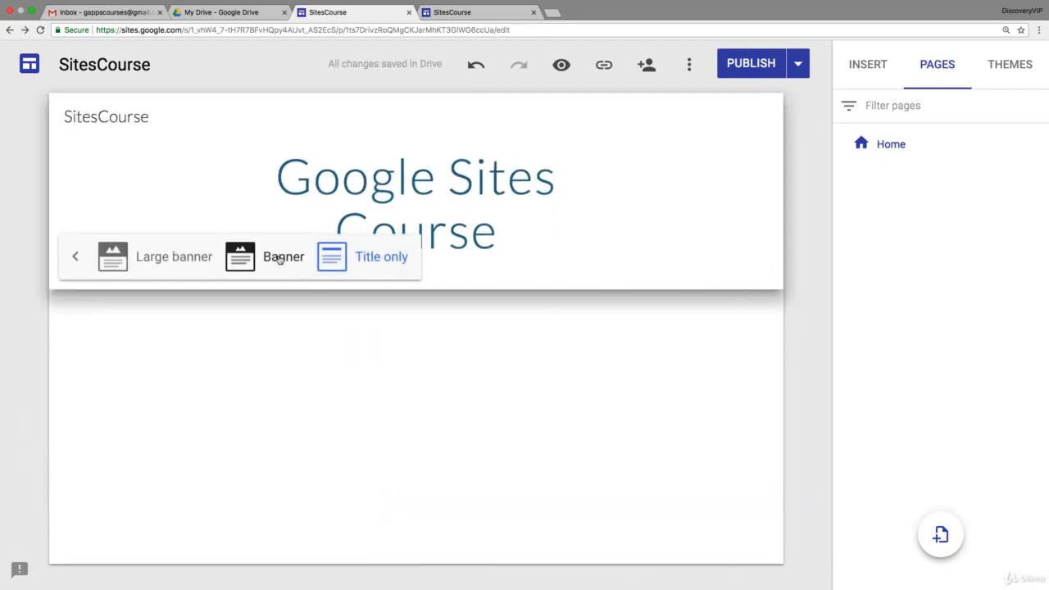
pyautogui.click(274, 255)
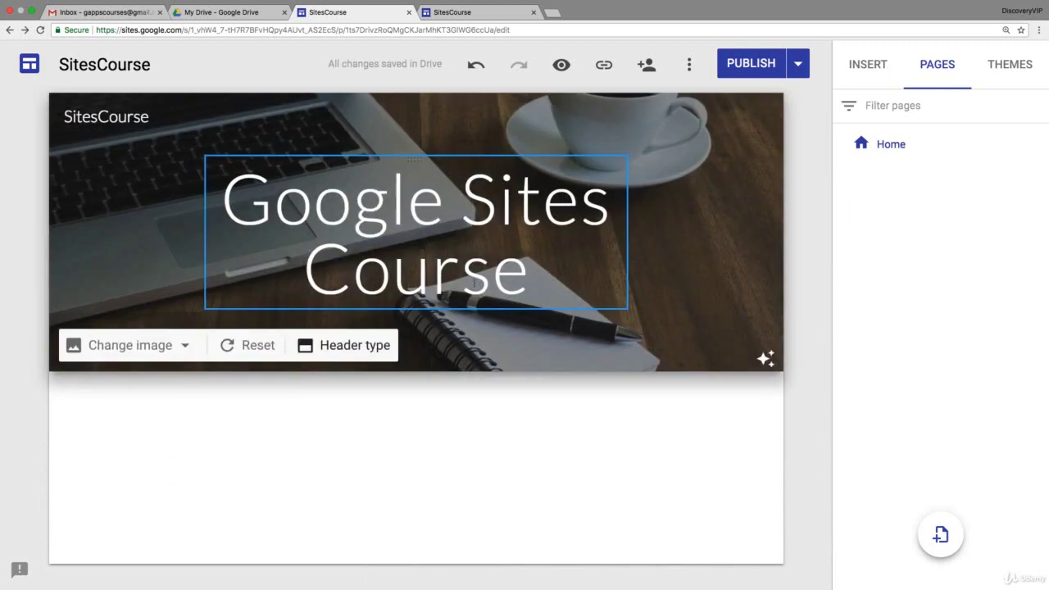
# Compare the Aristotle, Diplomat, Vision, Level and Impression themes on the page, and apply Aristotle to the site
pyautogui.click(1006, 80)
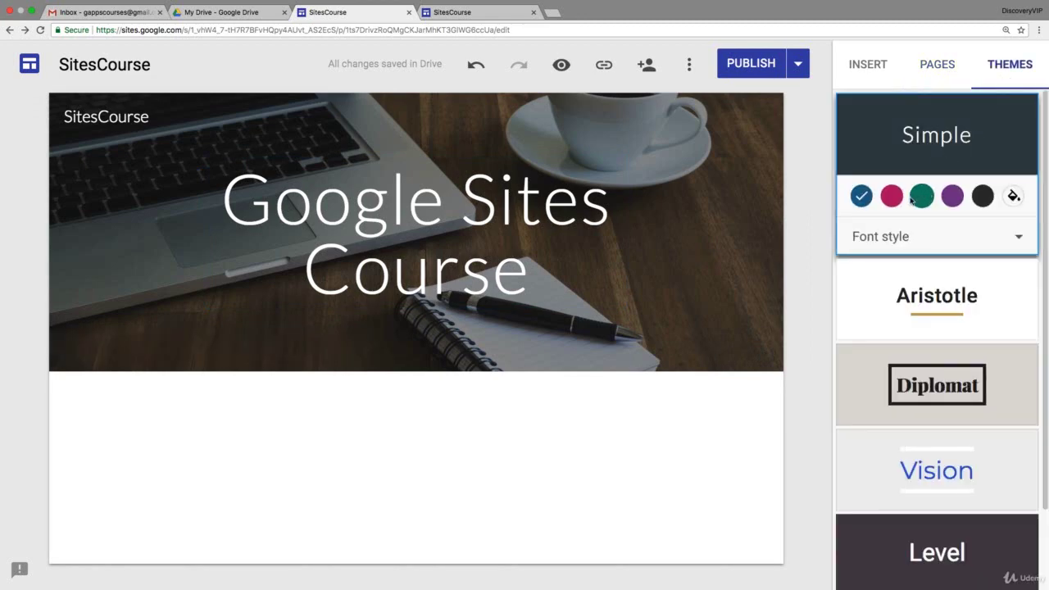
pyautogui.click(930, 297)
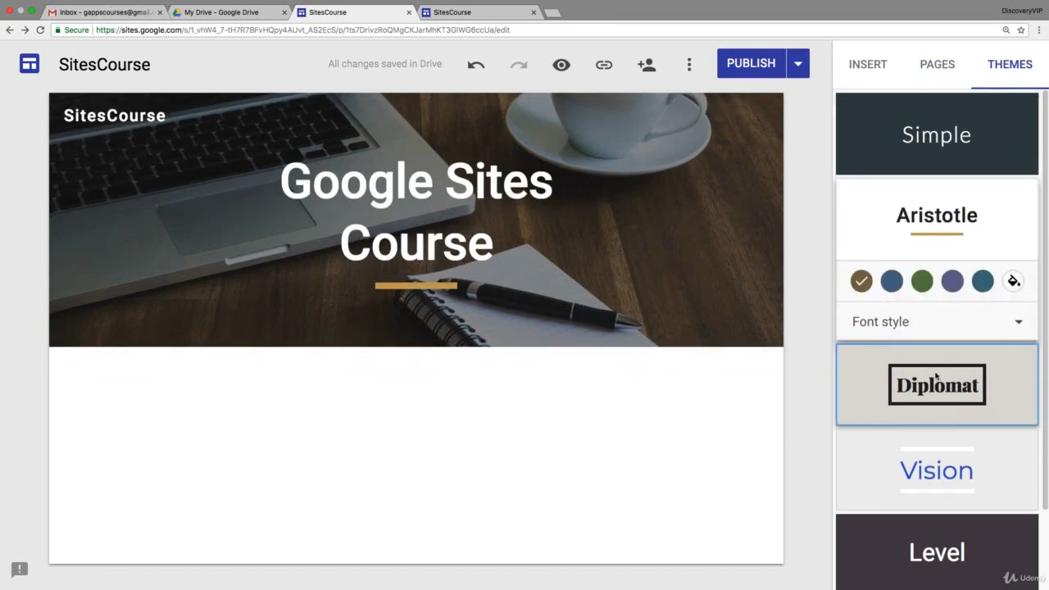
pyautogui.click(936, 376)
pyautogui.click(951, 456)
pyautogui.scroll(-2, 943, 483)
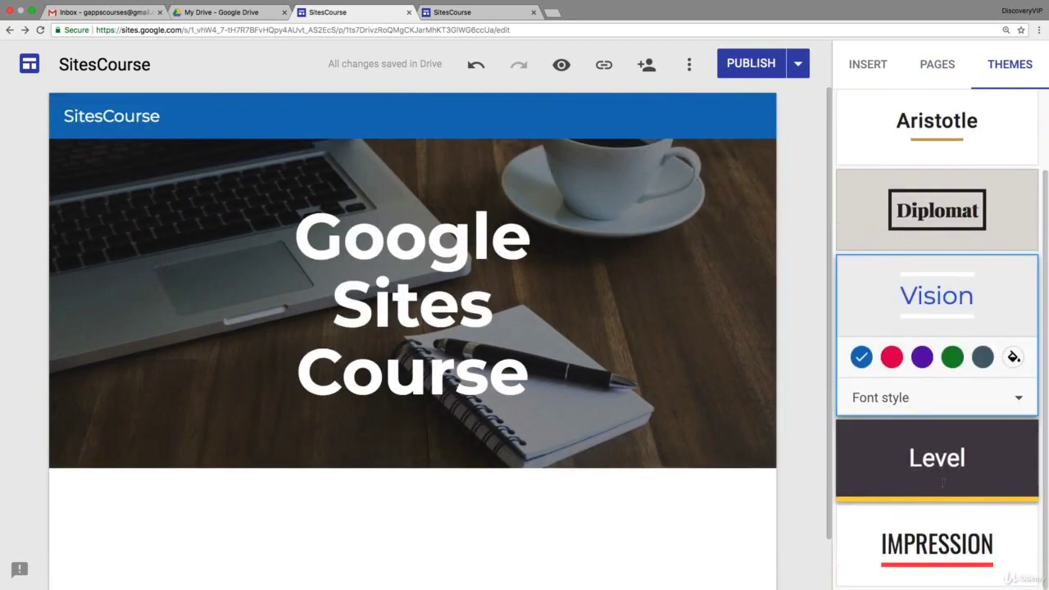
pyautogui.click(942, 484)
pyautogui.click(936, 529)
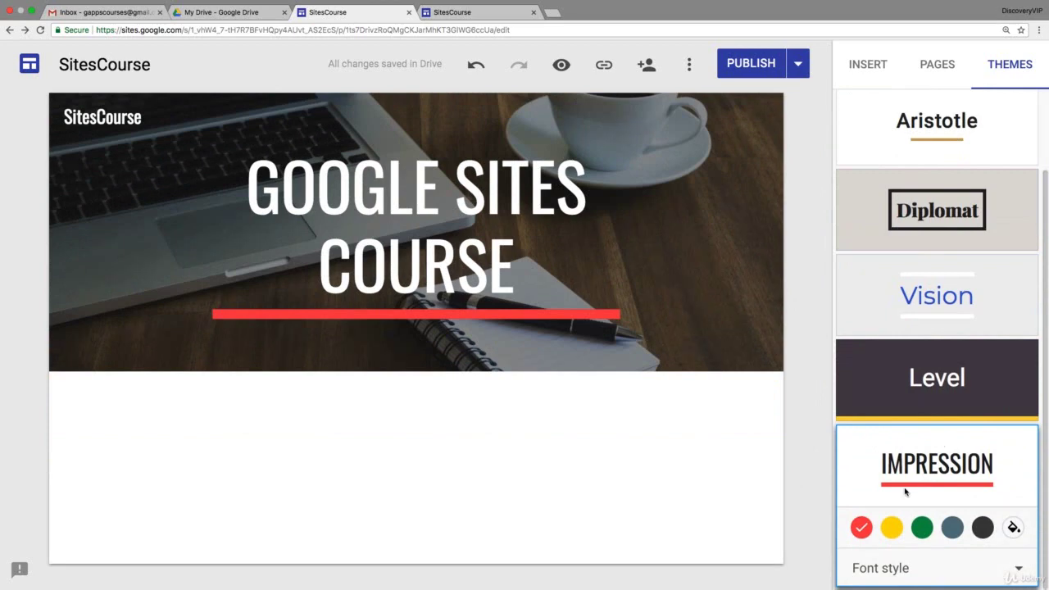
pyautogui.click(873, 220)
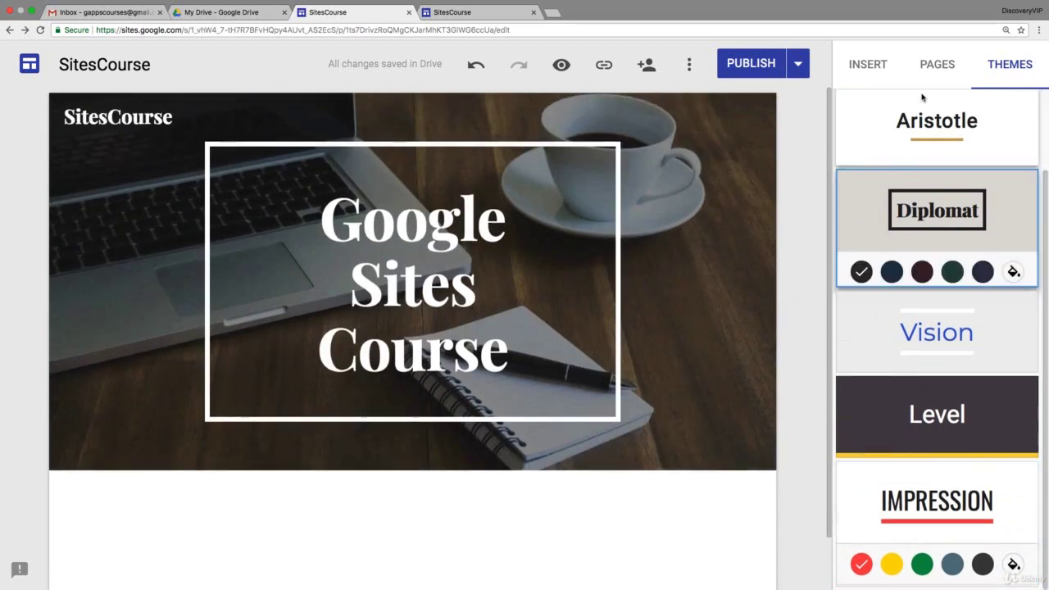
pyautogui.click(883, 138)
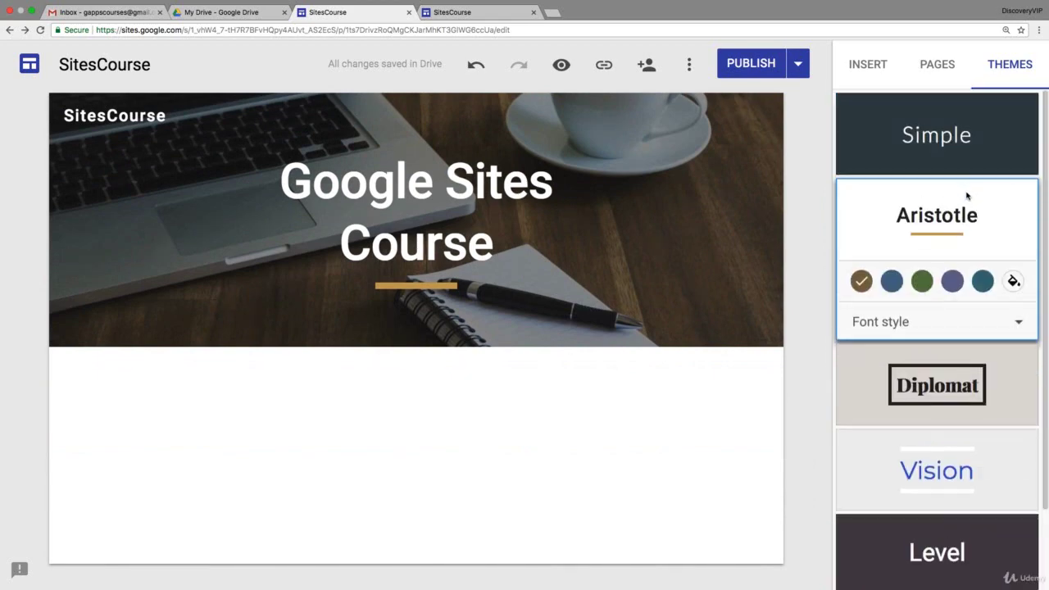
# Try the Classic font style for the Aristotle theme and set the font style to Bold
pyautogui.click(1019, 325)
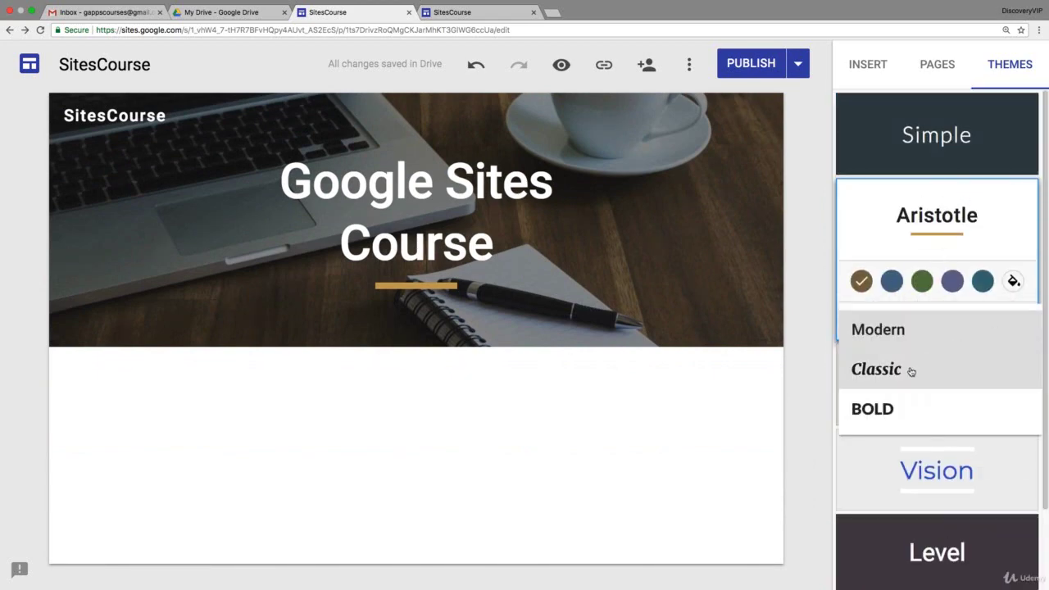
pyautogui.click(893, 374)
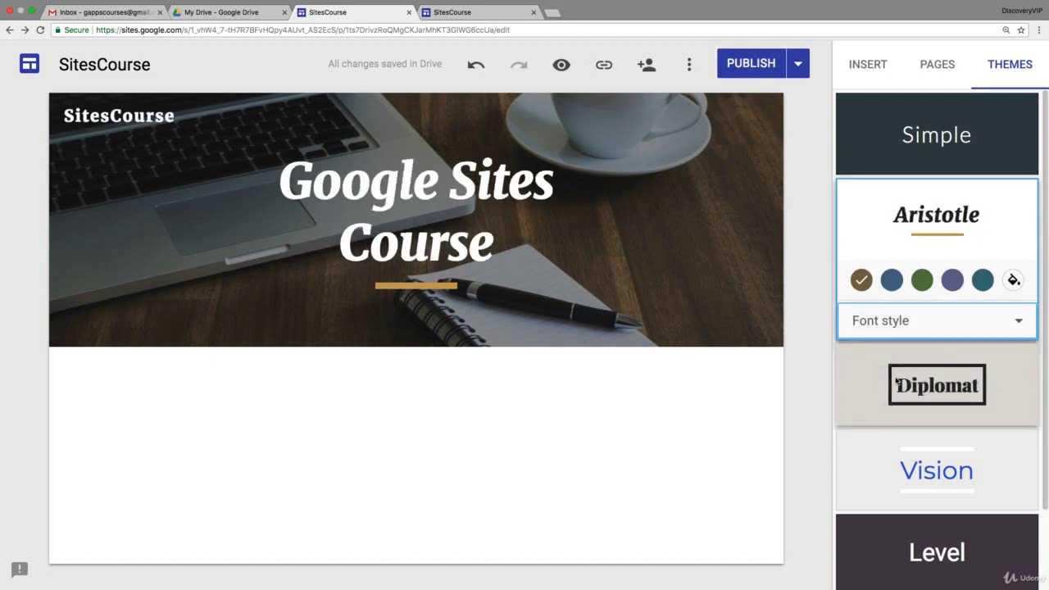
pyautogui.click(899, 320)
pyautogui.click(891, 407)
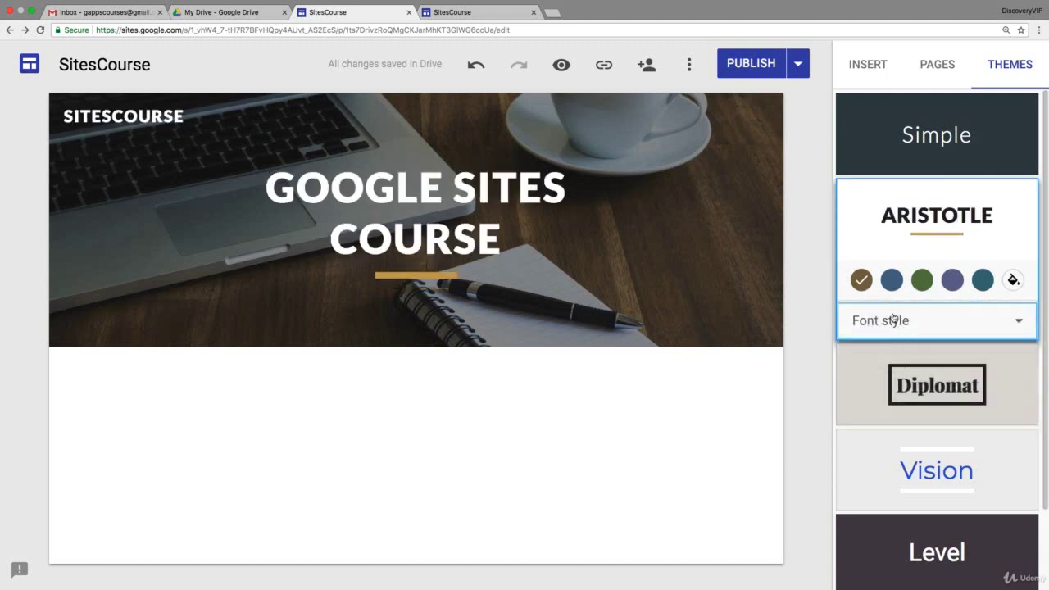
# Try the blue and green theme colors, and give the Aristotle theme the custom red color #f3003d
pyautogui.click(892, 281)
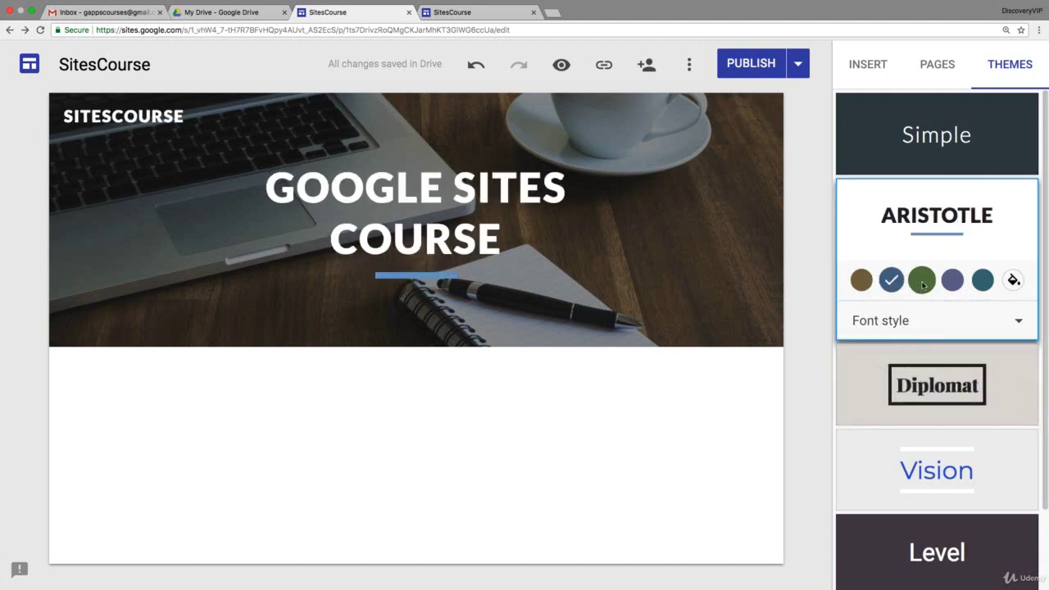
pyautogui.click(922, 281)
pyautogui.click(1014, 281)
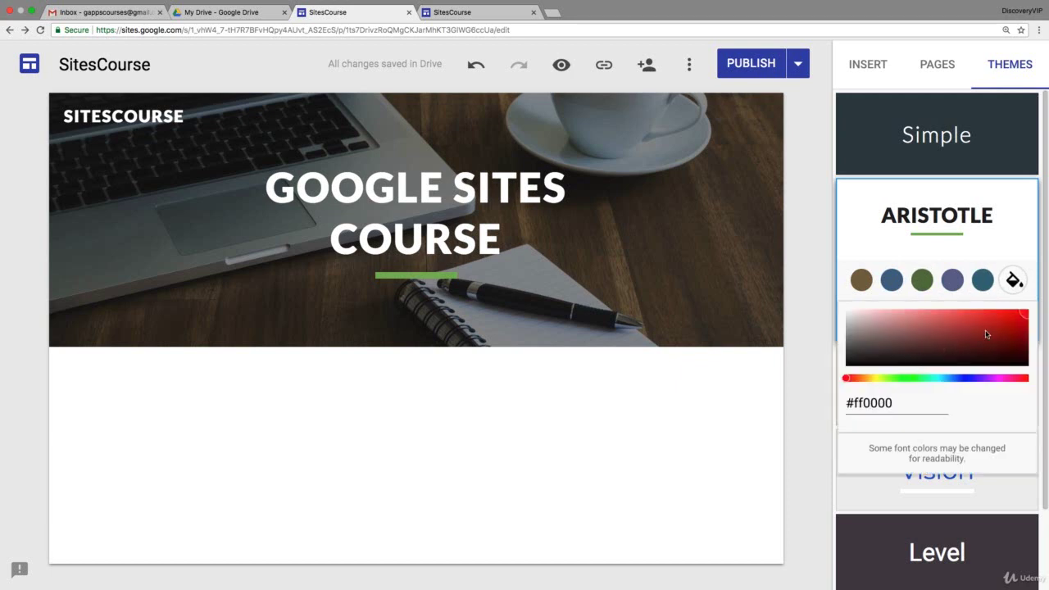
pyautogui.moveTo(987, 334); pyautogui.dragTo(1034, 315)
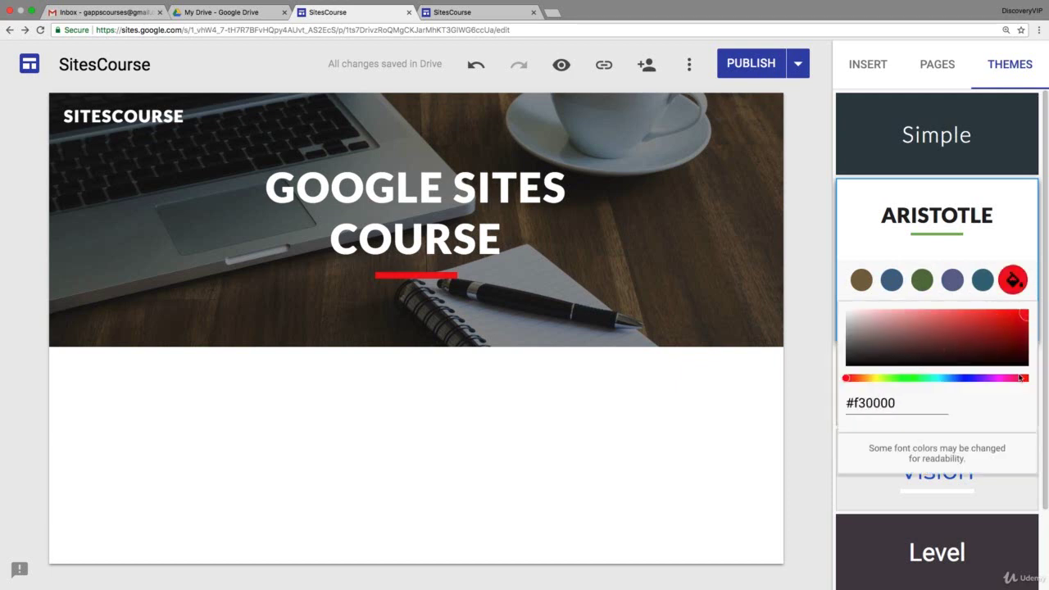
pyautogui.click(1021, 378)
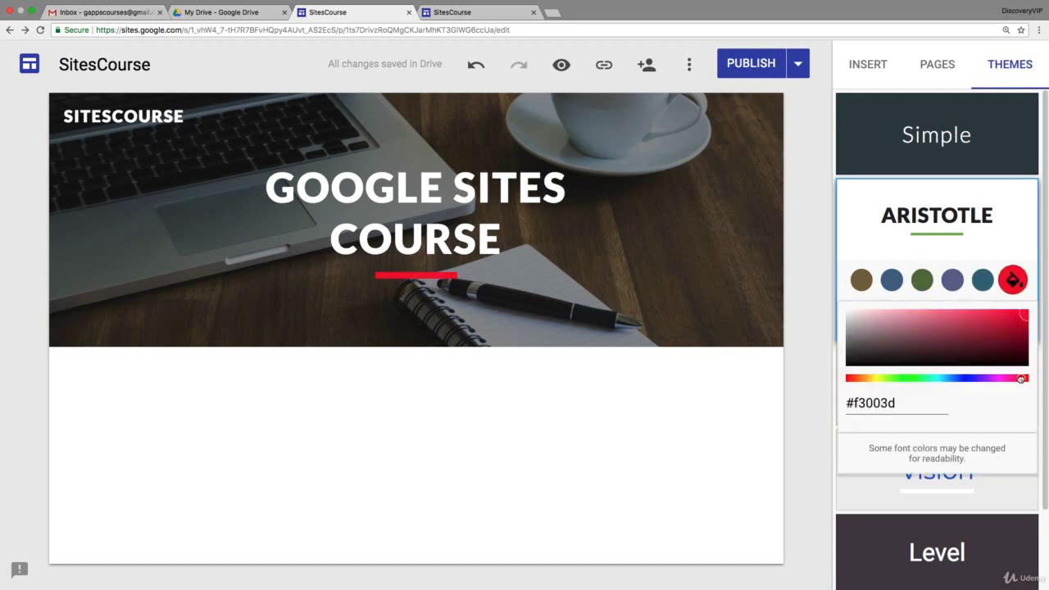
pyautogui.click(874, 239)
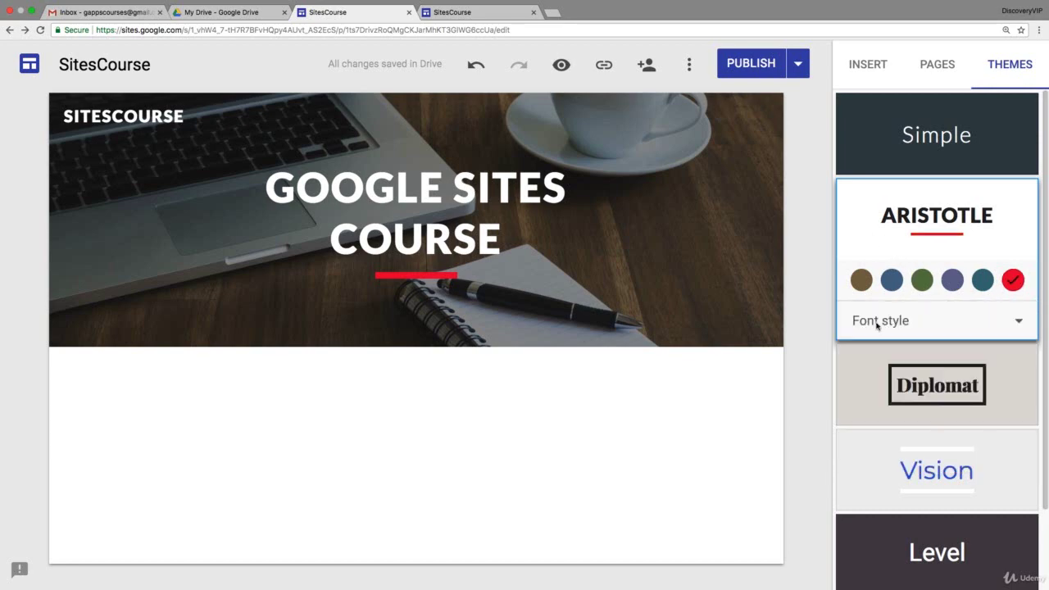
pyautogui.moveTo(512, 322)
pyautogui.scroll(-2, 912, 355)
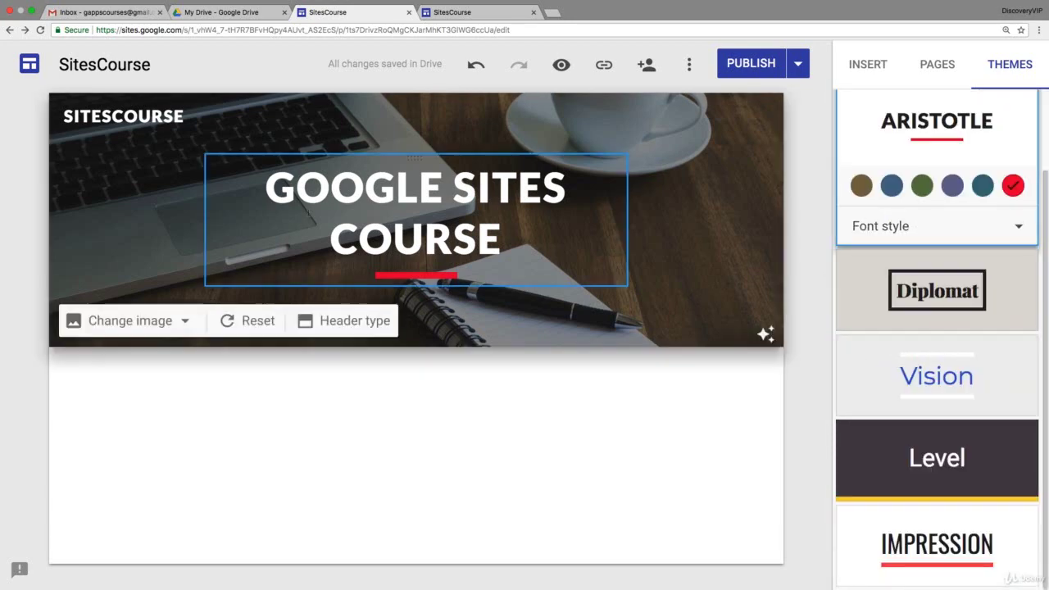
pyautogui.click(944, 65)
pyautogui.click(868, 65)
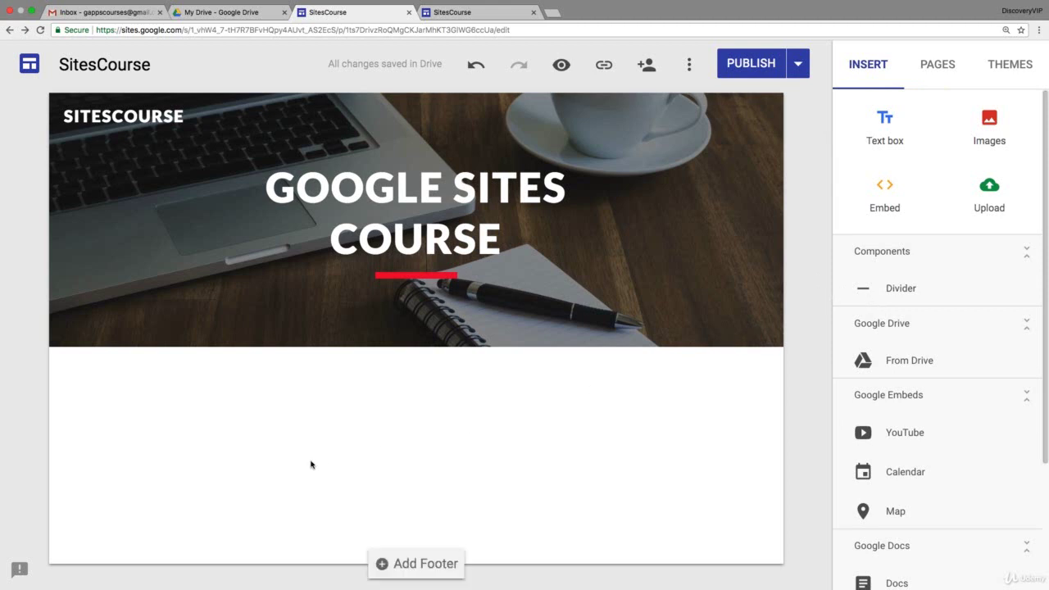
pyautogui.click(312, 422)
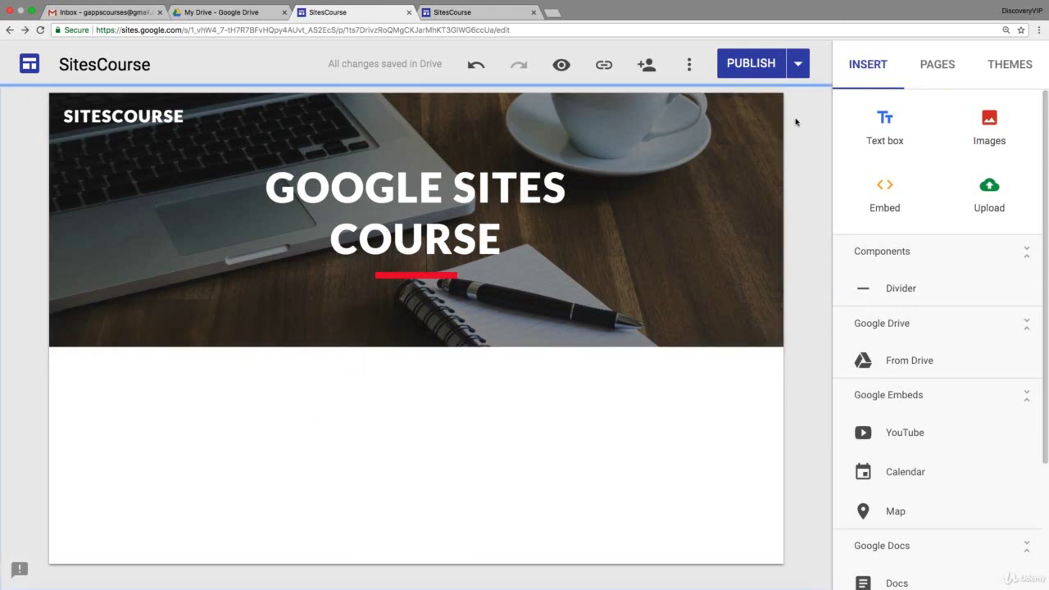
# Insert a text box below the header and examine its text styles and additional formatting options
pyautogui.moveTo(588, 251)
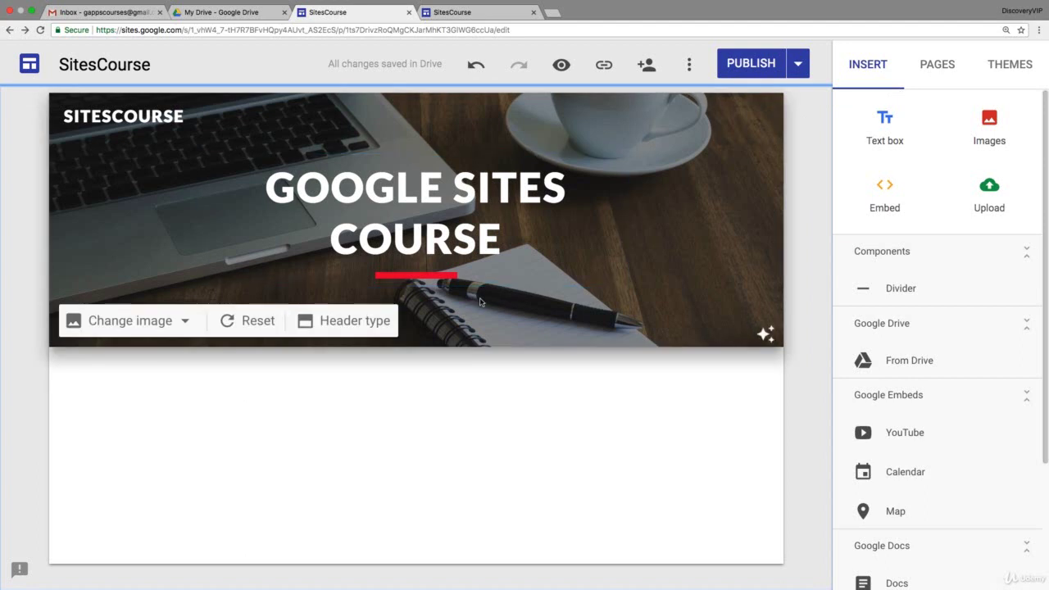
pyautogui.click(889, 135)
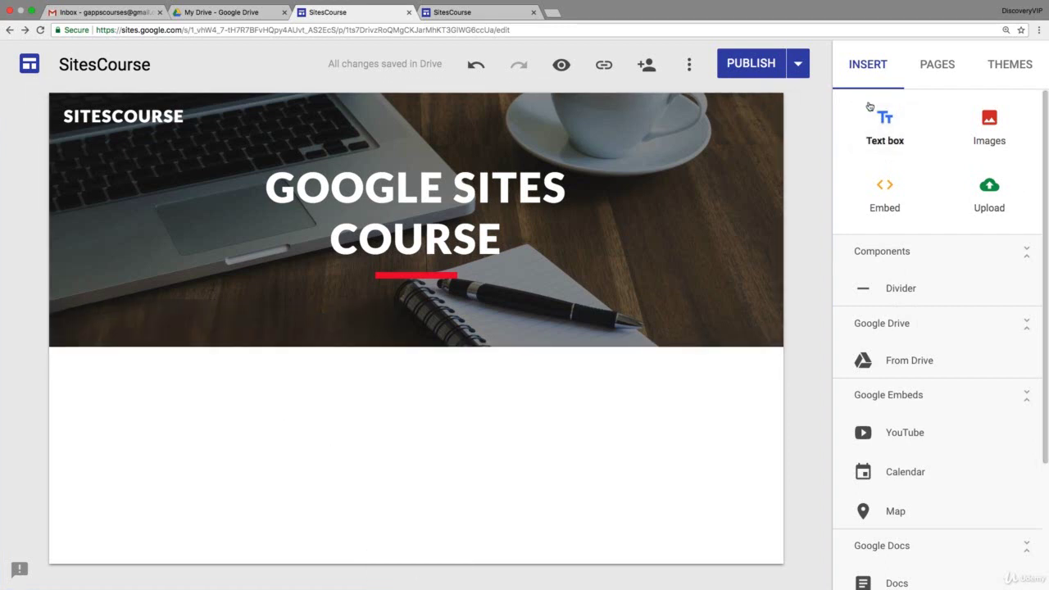
pyautogui.click(887, 117)
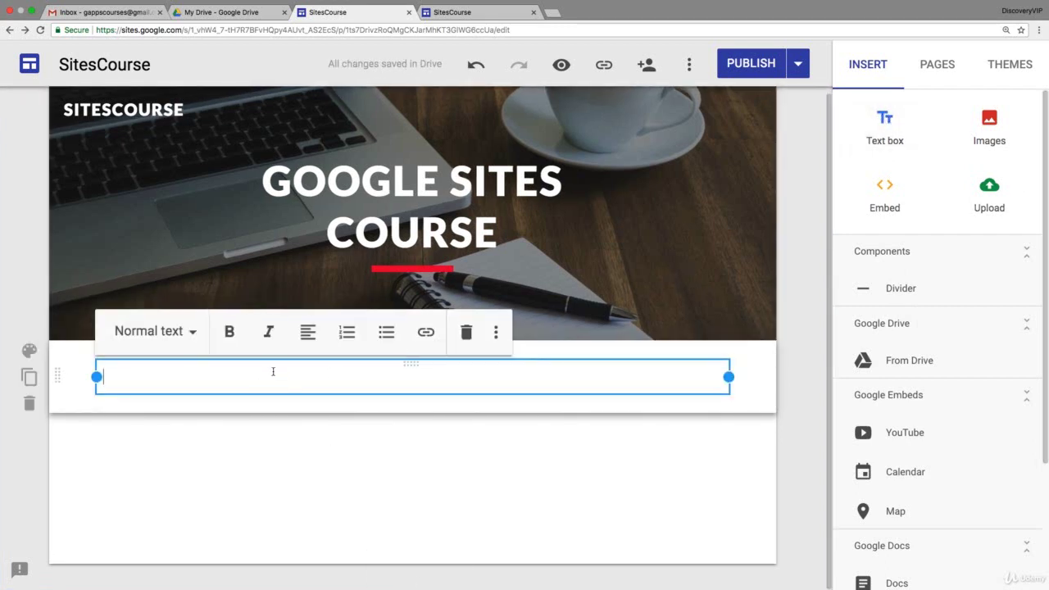
pyautogui.click(194, 336)
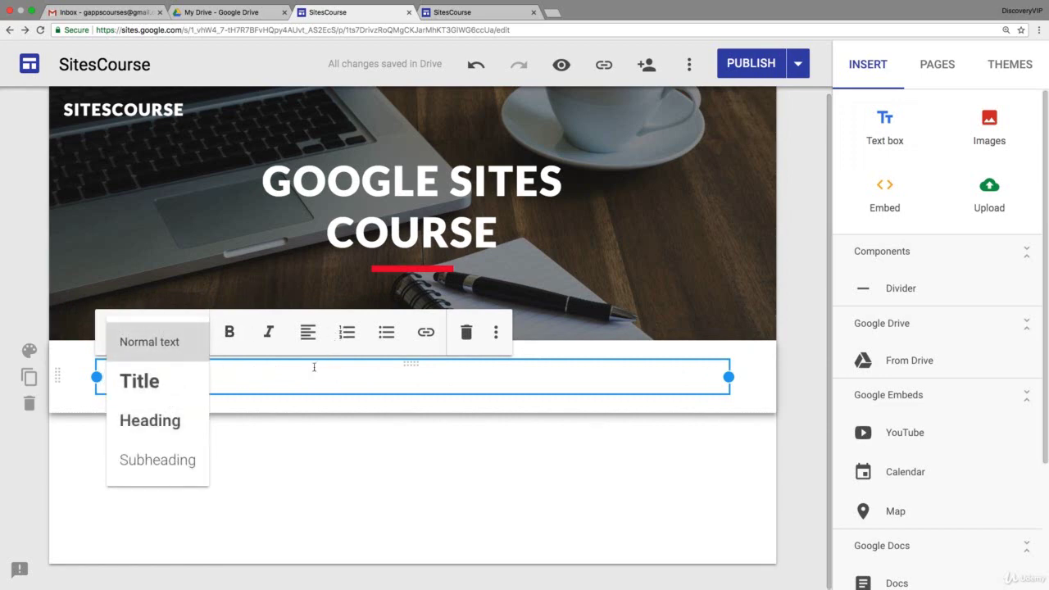
pyautogui.click(262, 378)
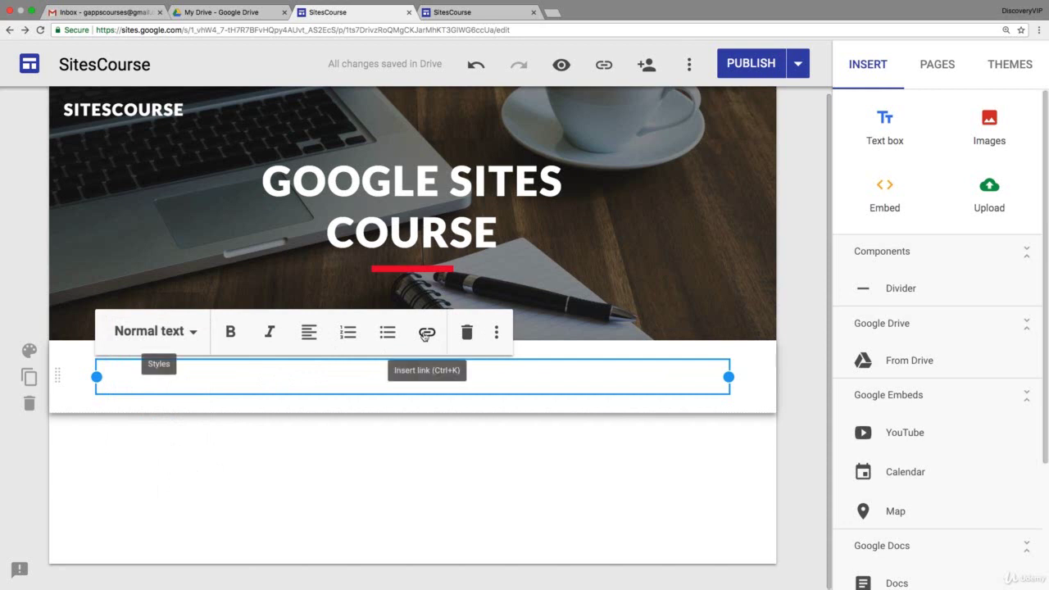
pyautogui.click(495, 333)
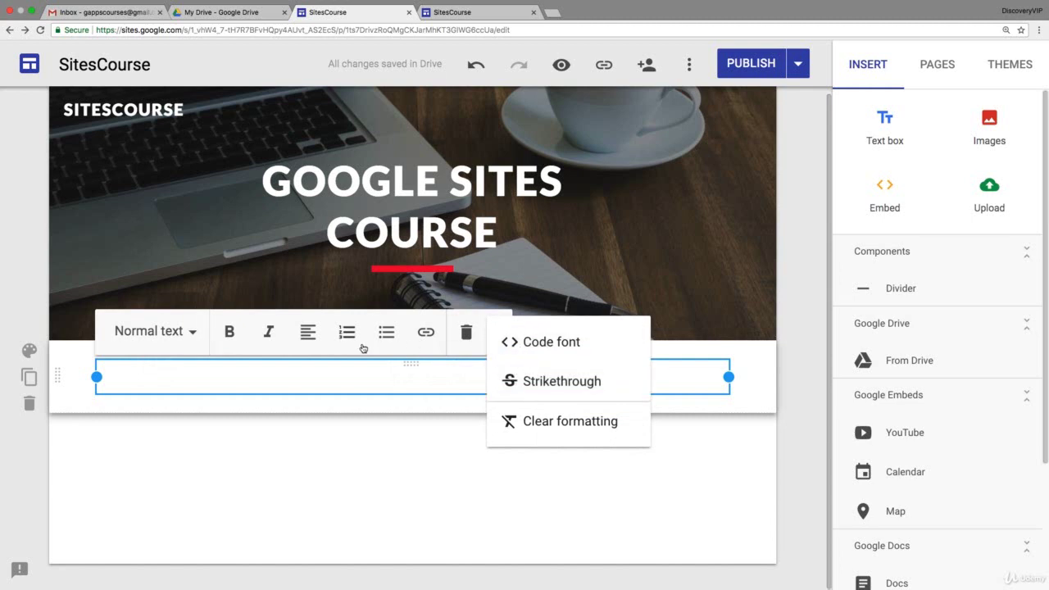
pyautogui.press('Escape')
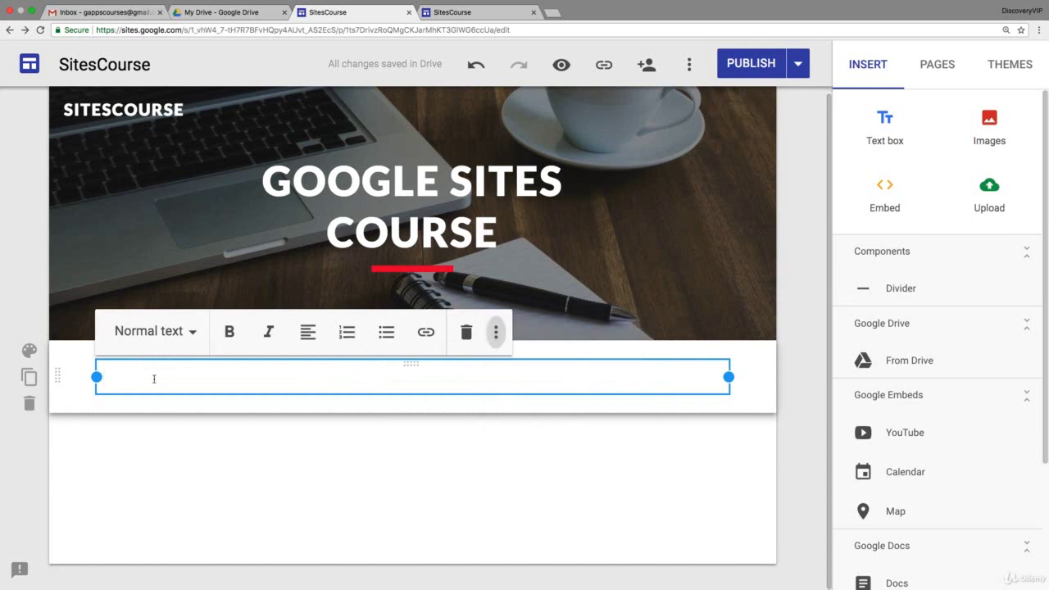
# Set the text box section's background to the gallery image of the blue notebook and tablet
pyautogui.click(31, 353)
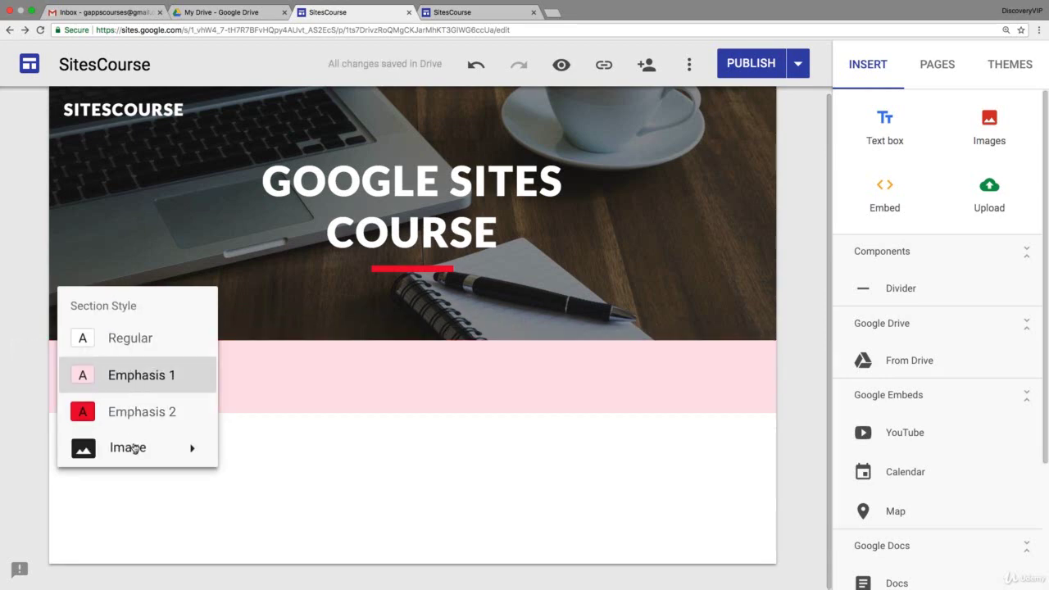
pyautogui.moveTo(131, 447)
pyautogui.click(256, 501)
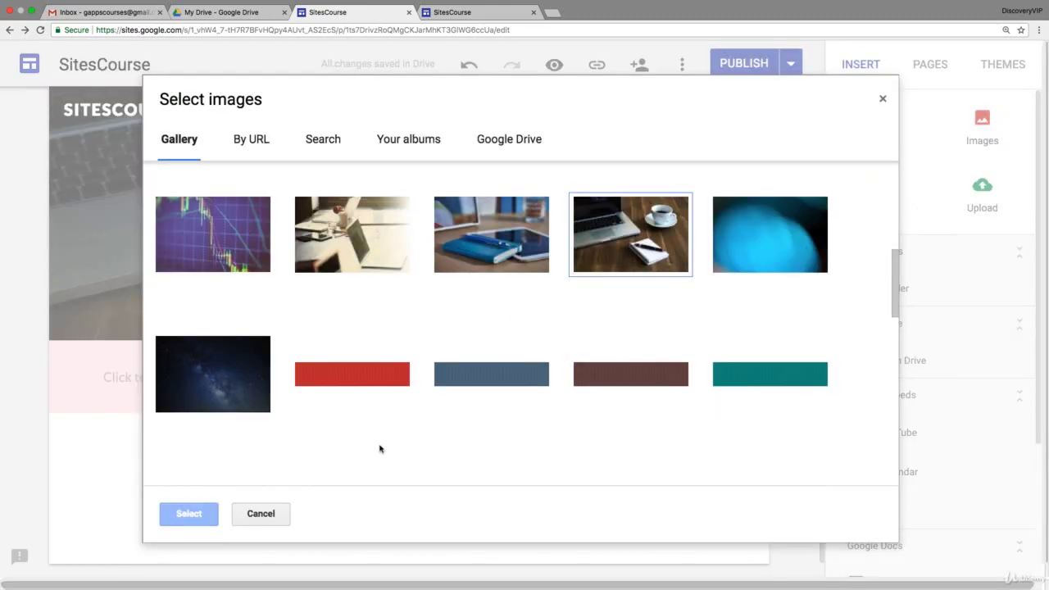
pyautogui.click(488, 233)
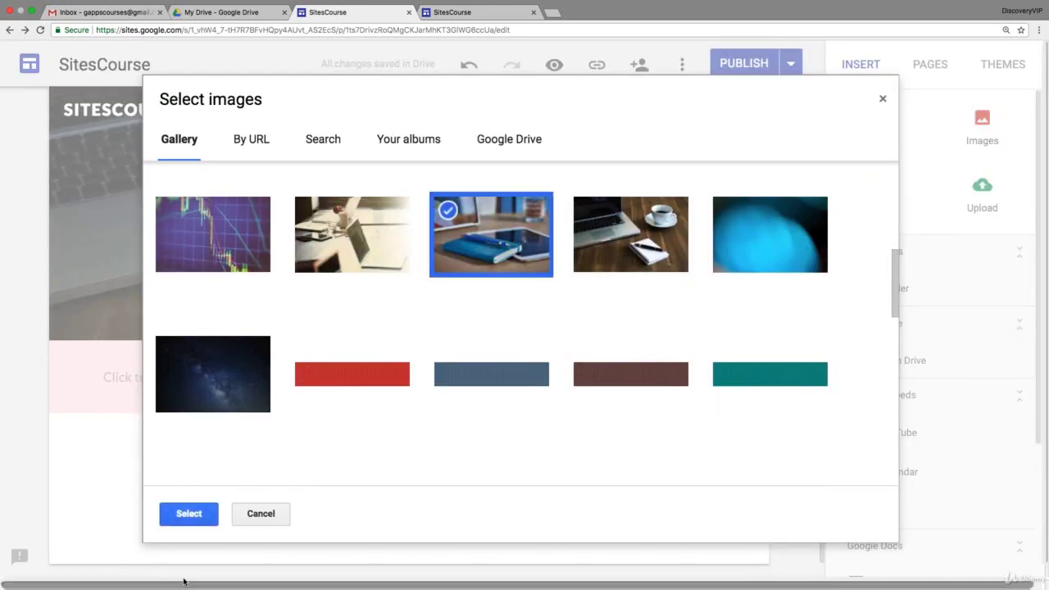
pyautogui.click(188, 515)
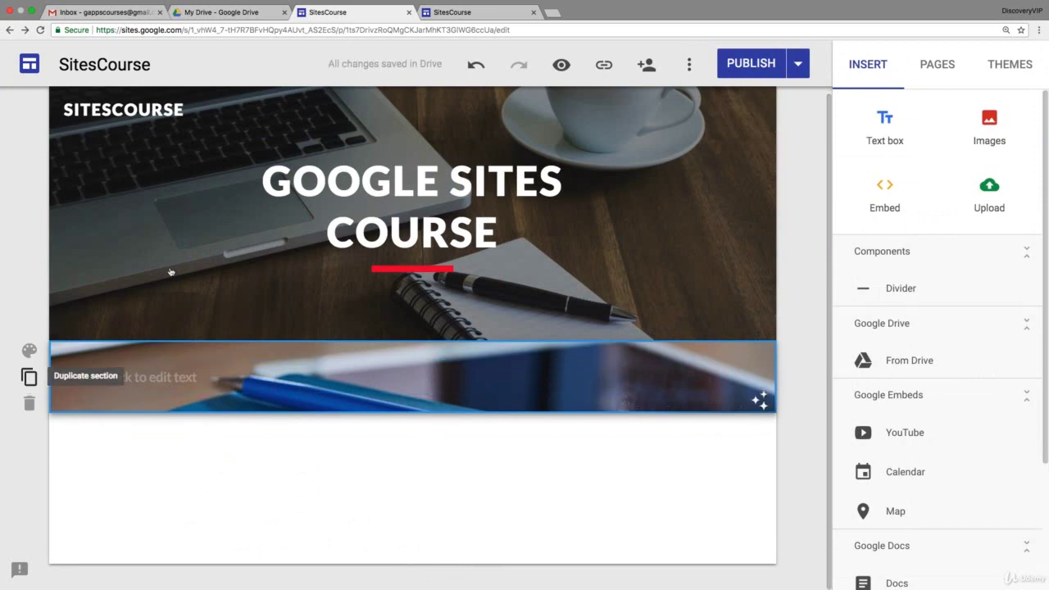
pyautogui.moveTo(244, 198)
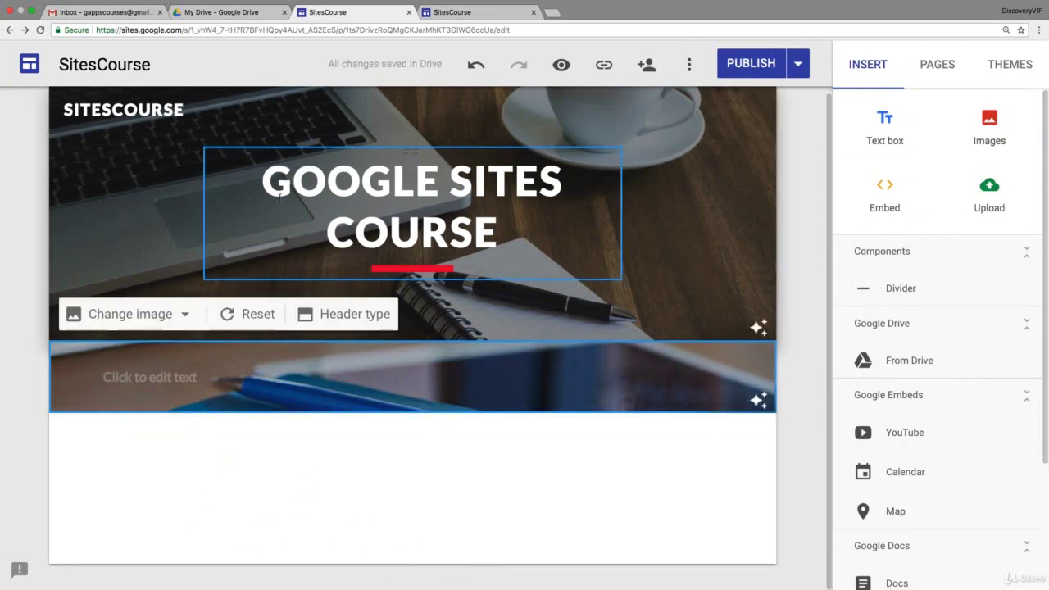
pyautogui.moveTo(62, 377)
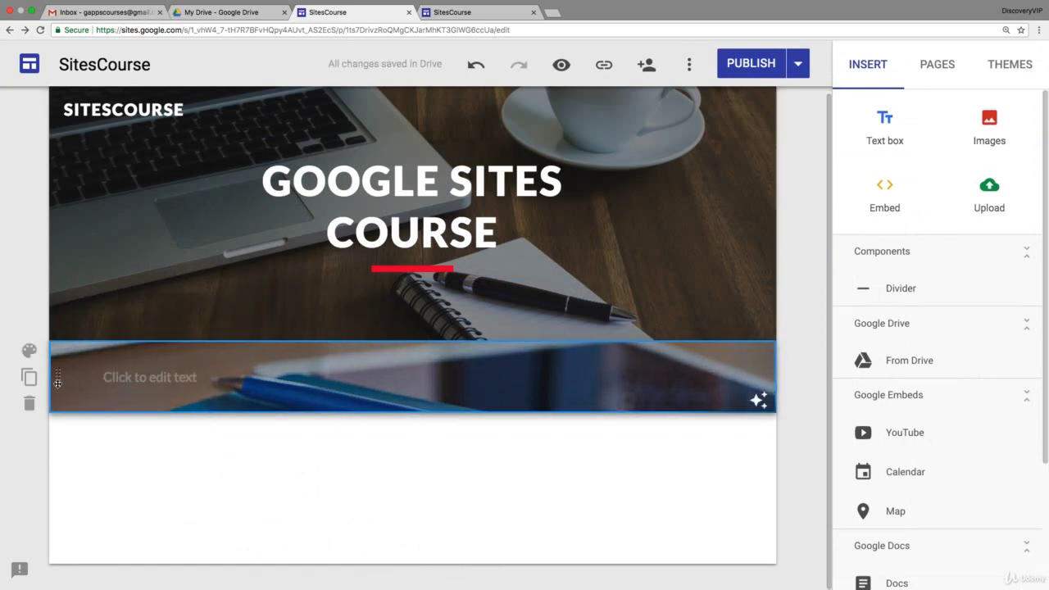
# Try the red patterned gallery image as the section's background, and delete the section from the page
pyautogui.click(29, 350)
pyautogui.moveTo(194, 454)
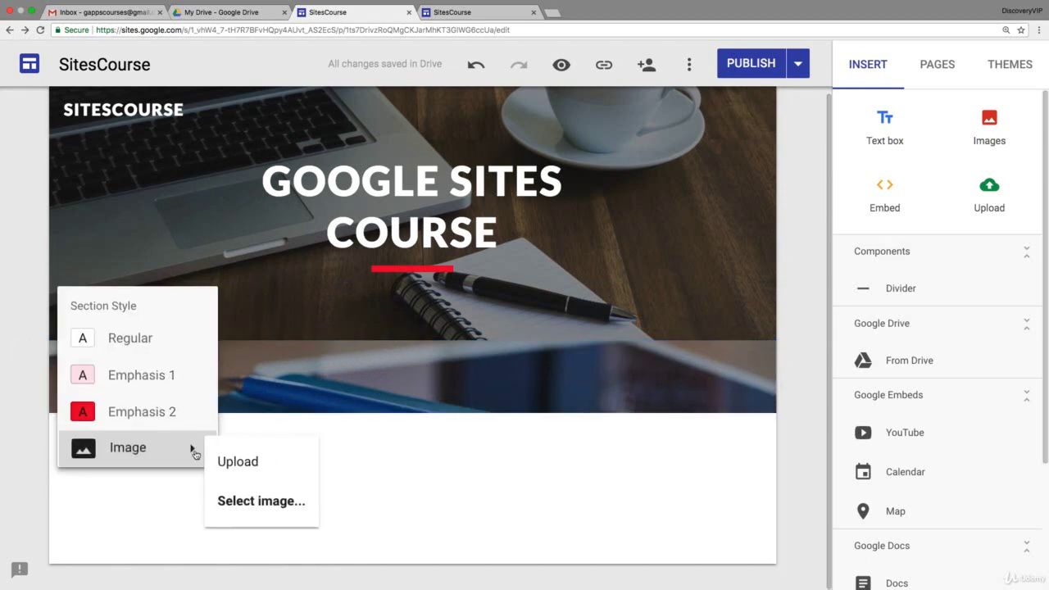
pyautogui.click(251, 503)
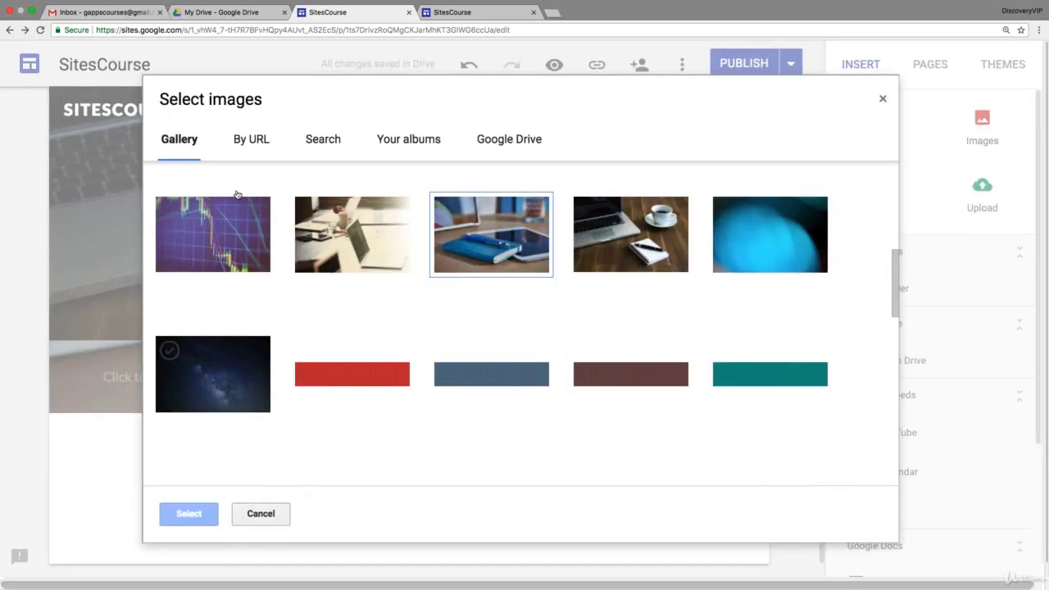
pyautogui.click(308, 375)
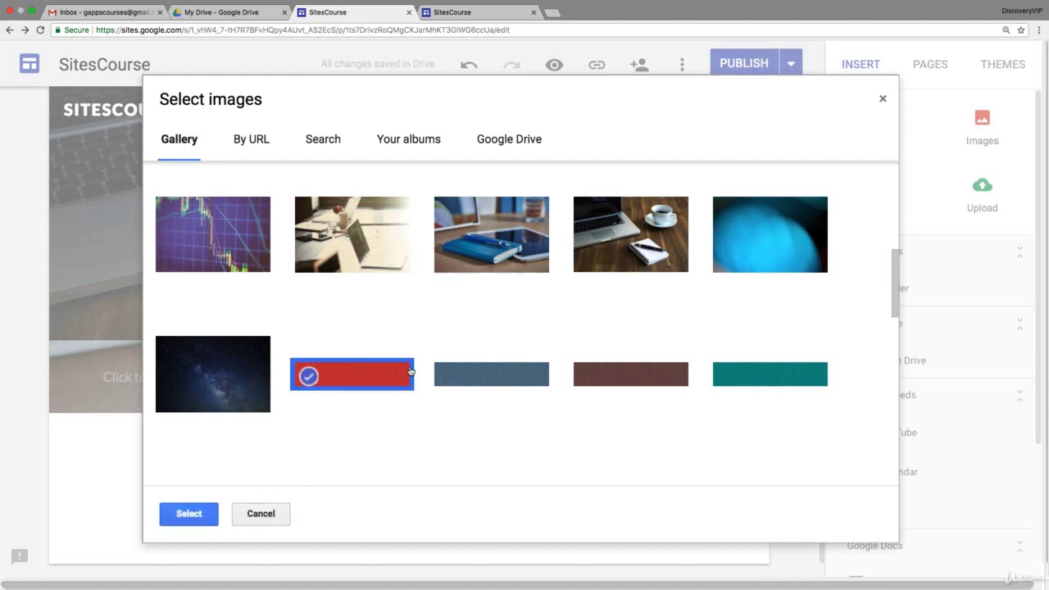
pyautogui.click(465, 374)
pyautogui.click(338, 375)
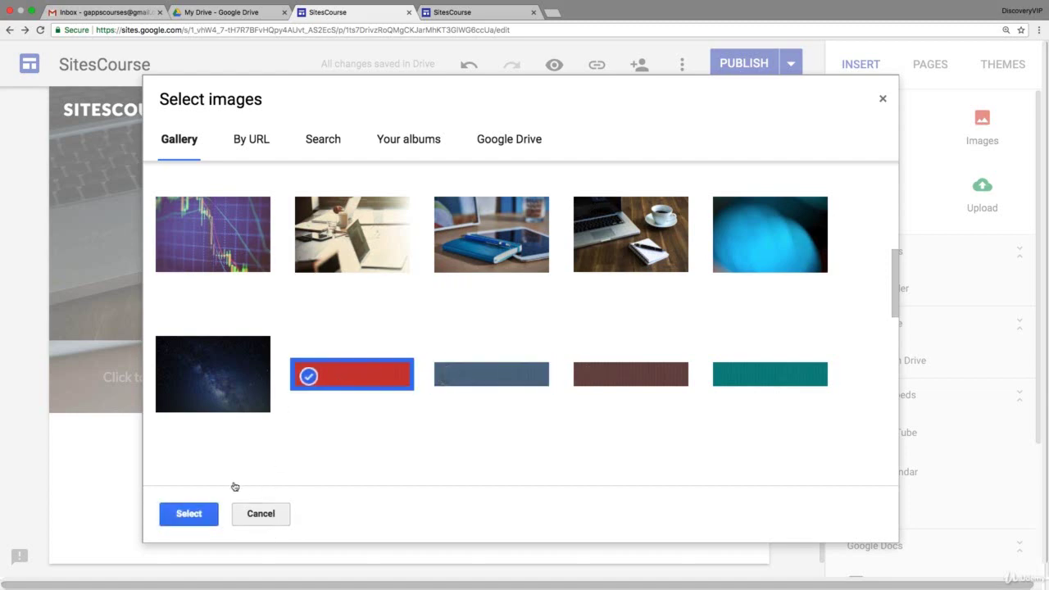
pyautogui.click(189, 513)
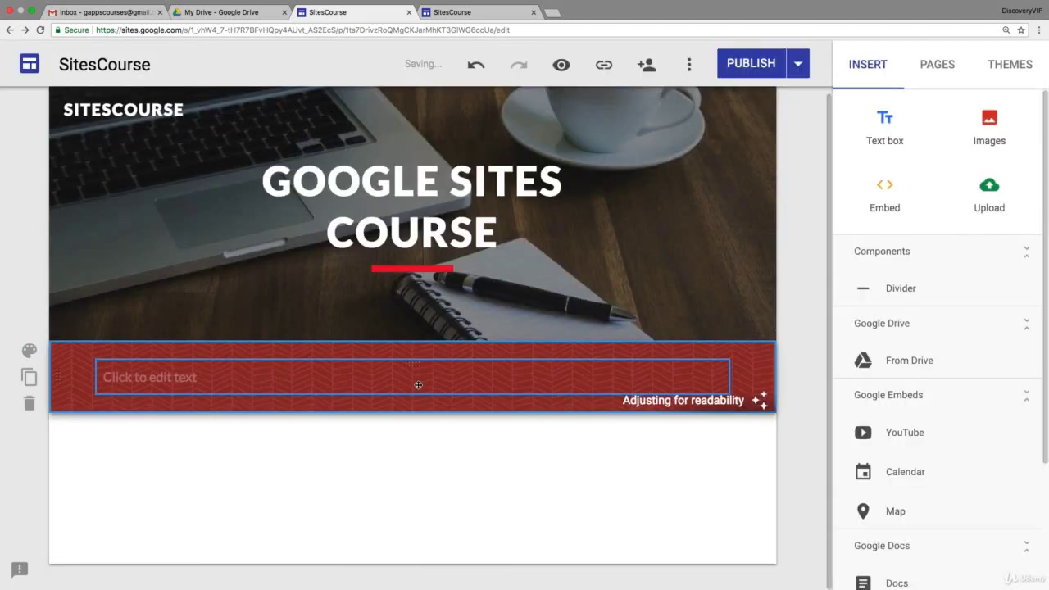
pyautogui.click(30, 403)
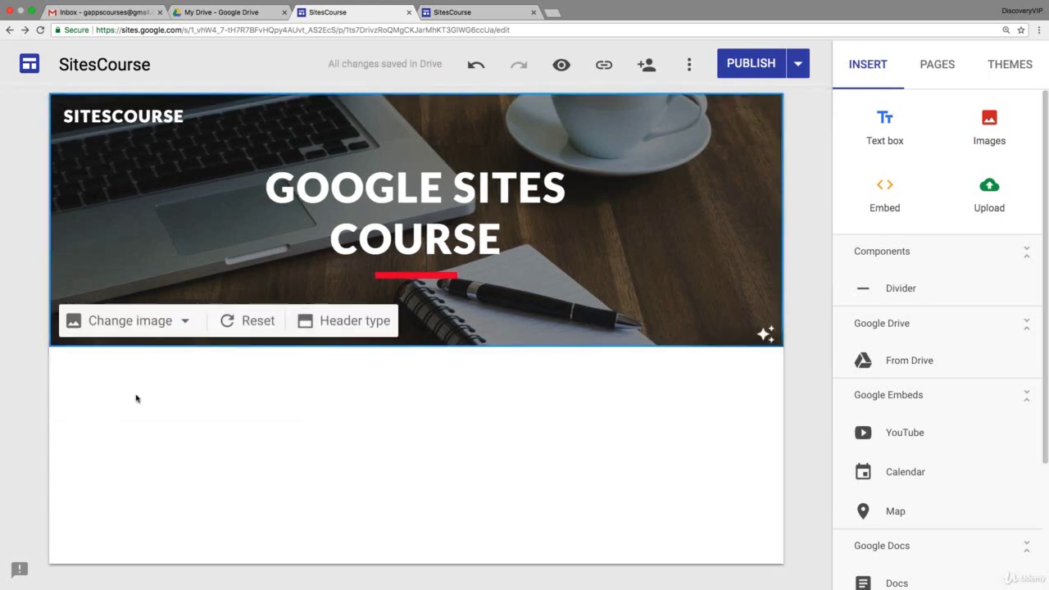
# Insert a text box below the header and enter "Welcome to my website" in it
pyautogui.click(884, 128)
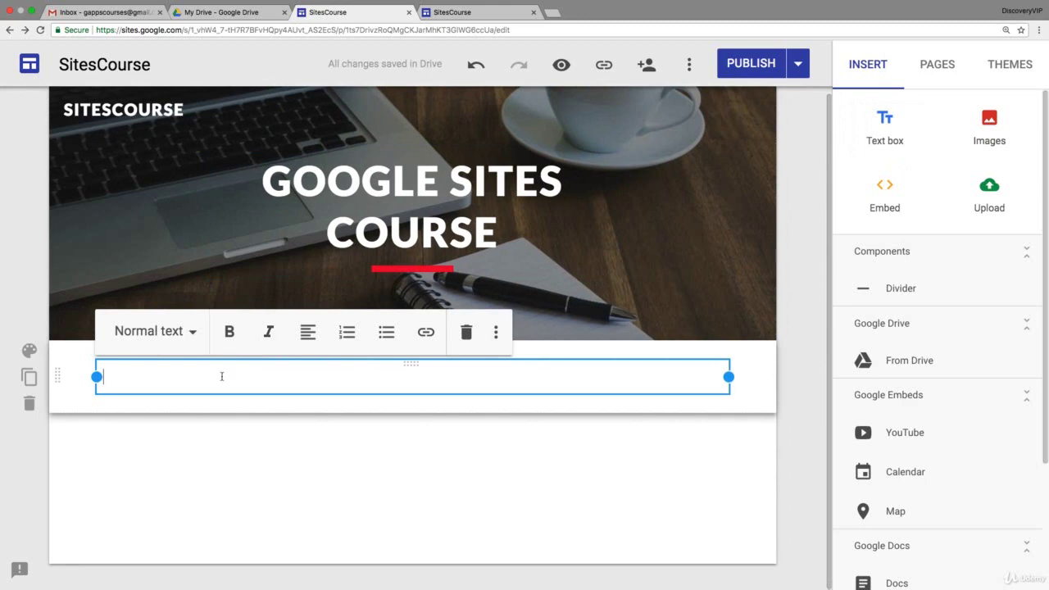
pyautogui.write('Welcome ')
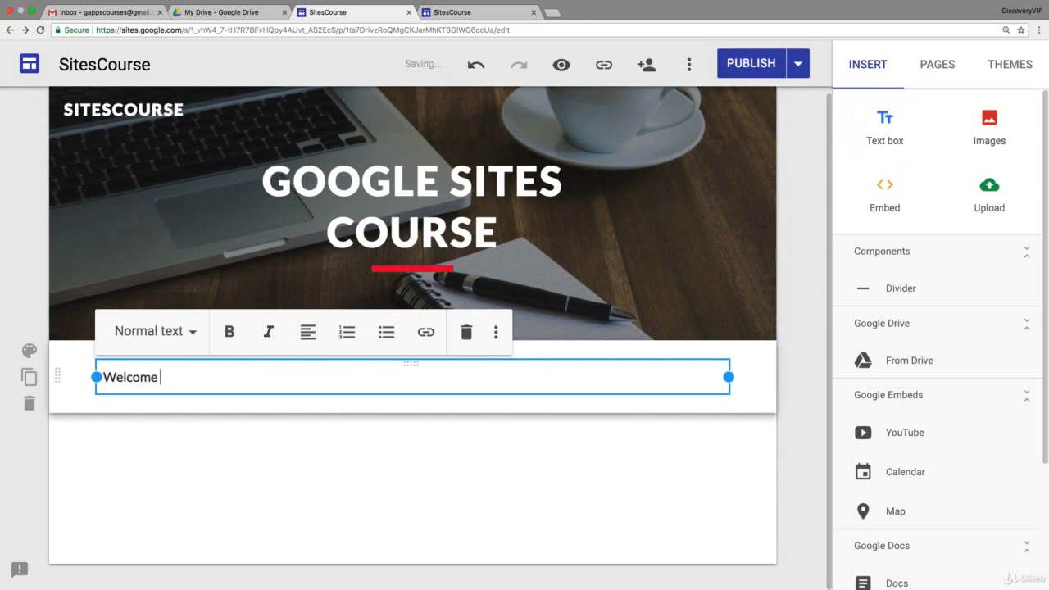
pyautogui.write('to my website')
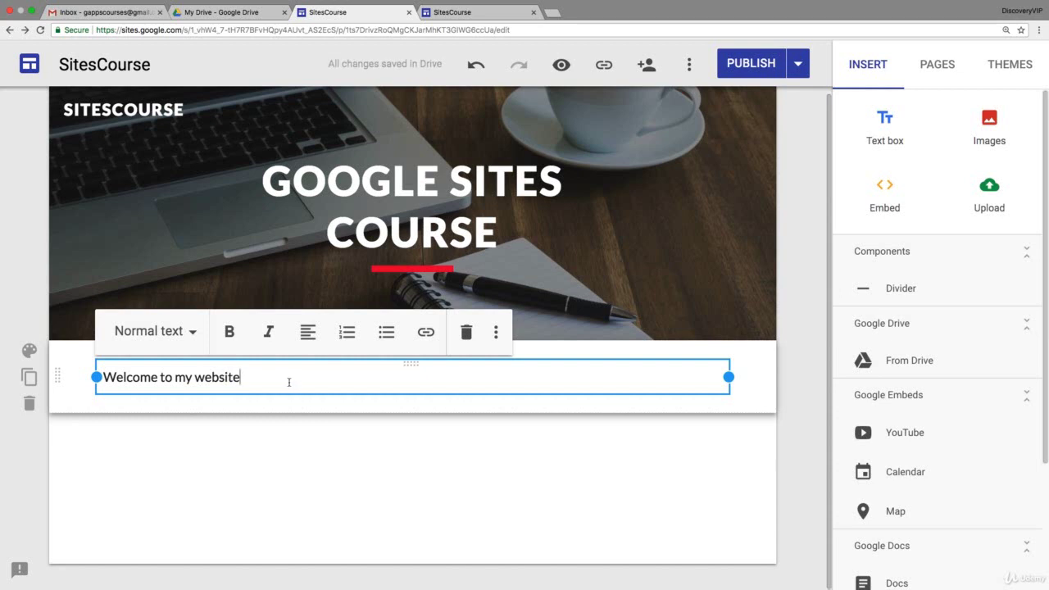
# Try the Heading style on the welcome text
pyautogui.moveTo(288, 382); pyautogui.dragTo(89, 383)
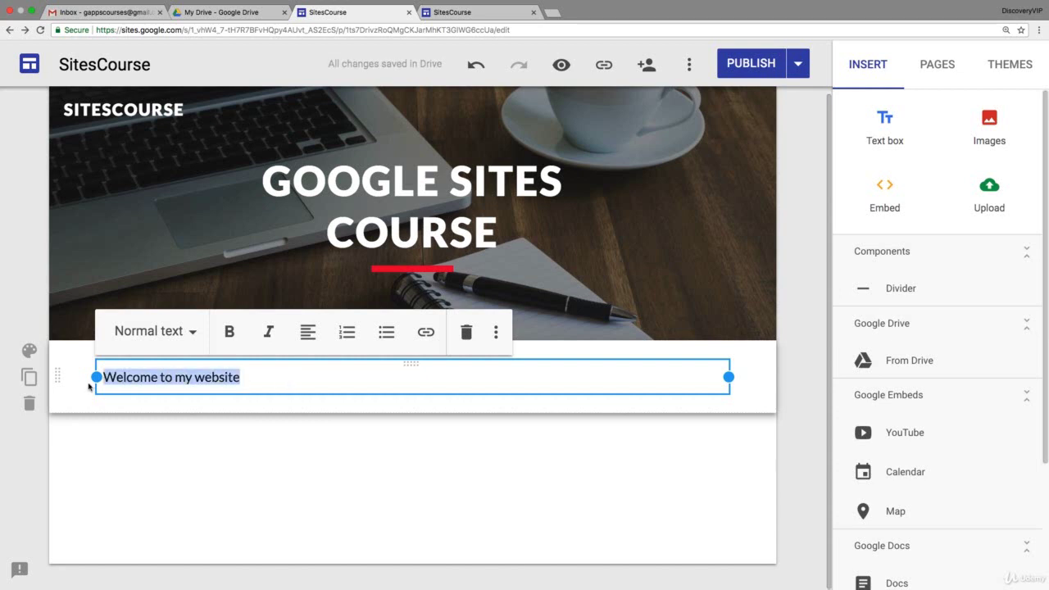
pyautogui.click(191, 336)
pyautogui.click(149, 422)
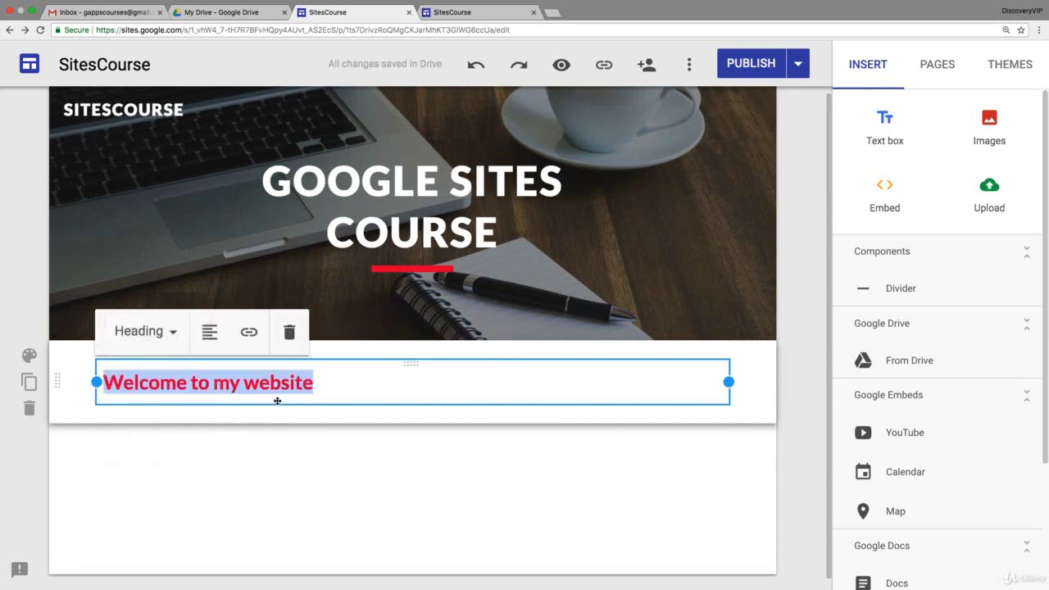
pyautogui.click(25, 359)
pyautogui.click(320, 391)
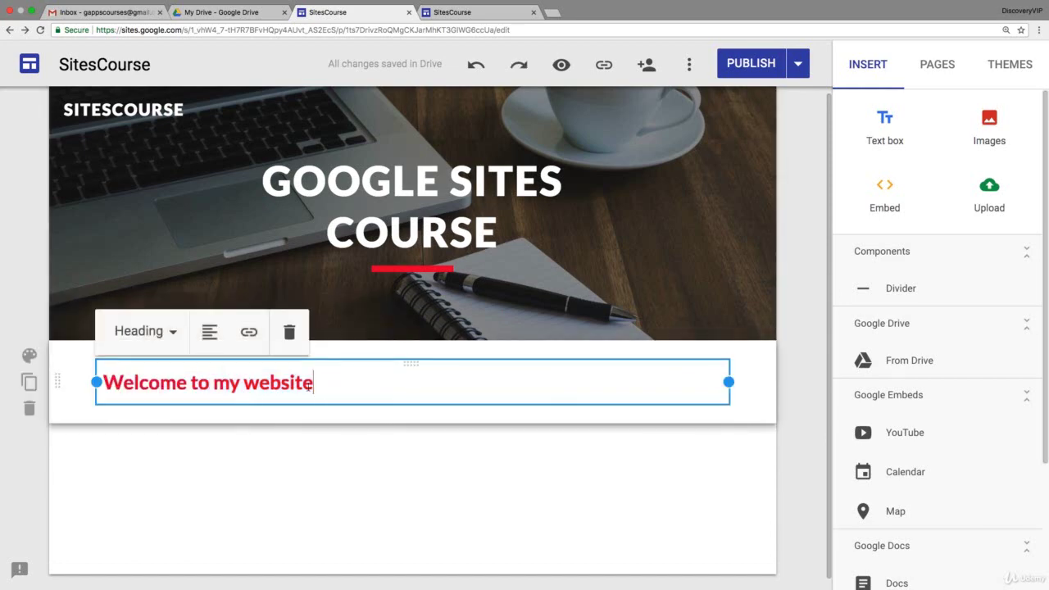
# Try Normal text for the welcome line, set its style to Title and justify its alignment
pyautogui.click(172, 332)
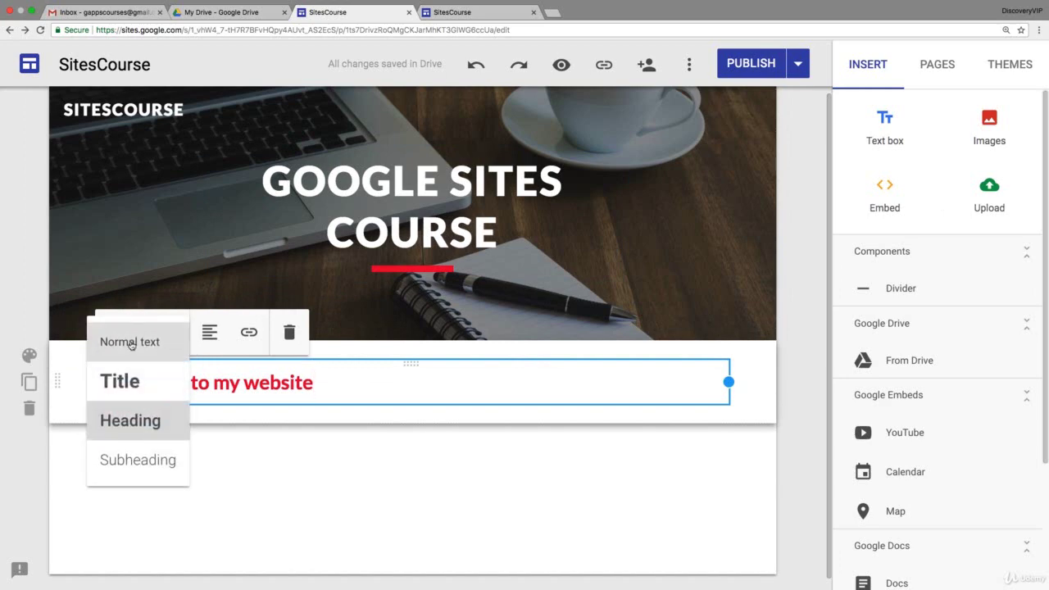
pyautogui.click(129, 342)
pyautogui.click(188, 335)
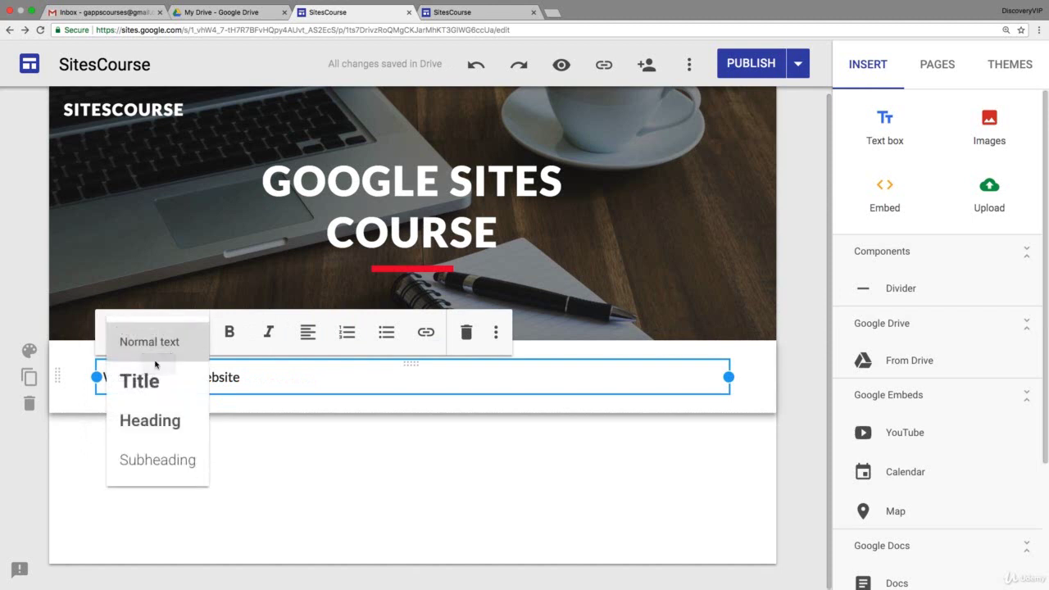
pyautogui.click(146, 395)
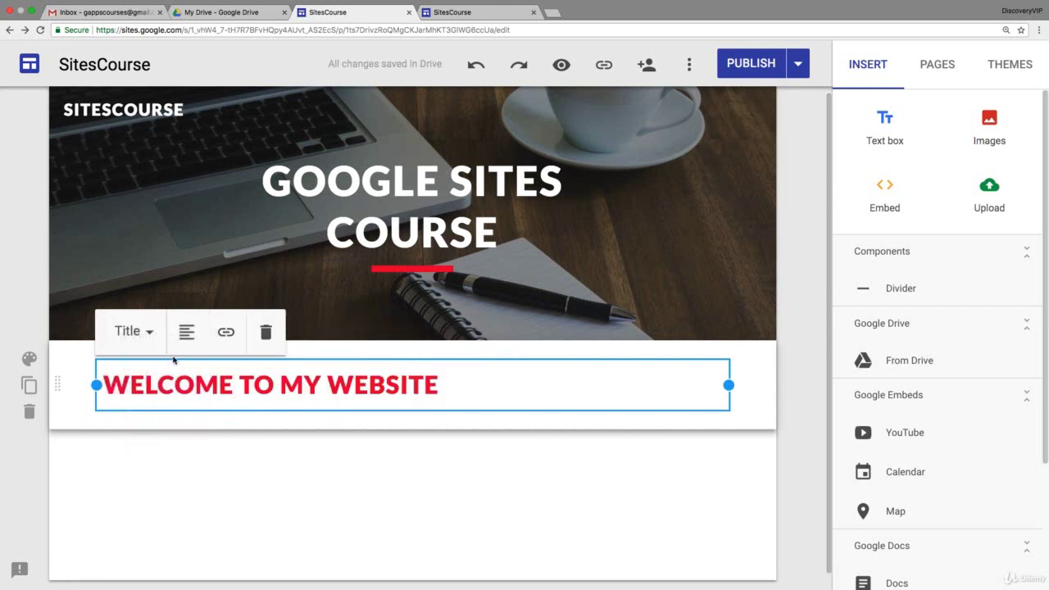
pyautogui.click(147, 335)
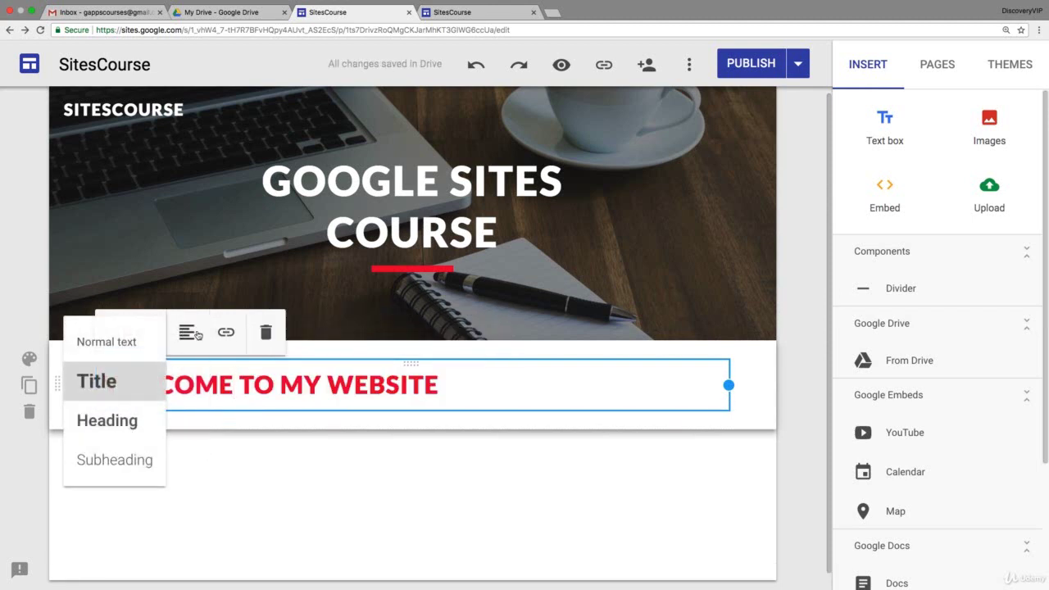
pyautogui.click(447, 382)
pyautogui.scroll(-1, 453, 382)
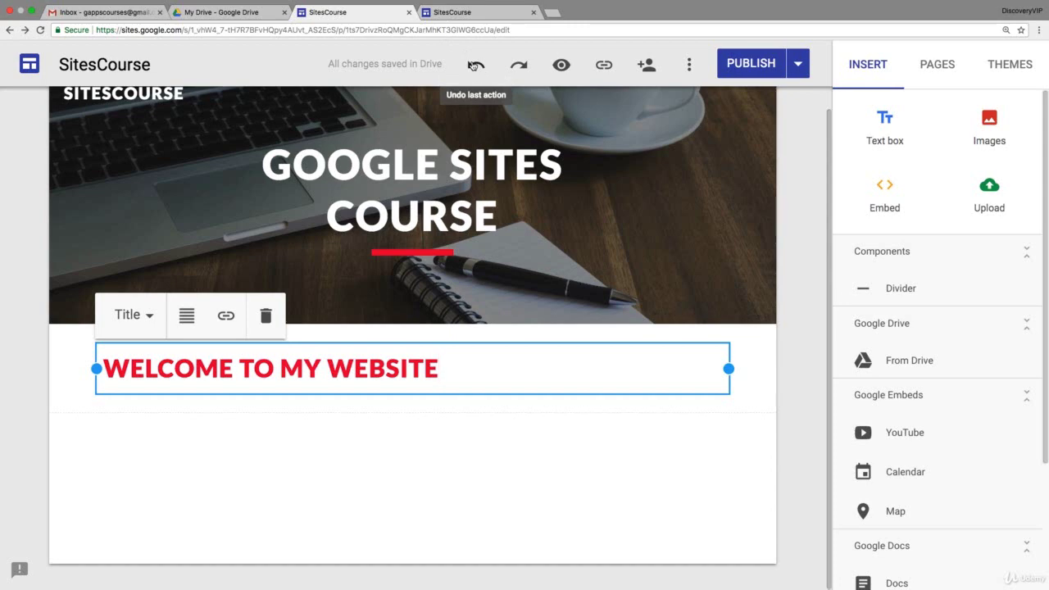
# Preview the site in tablet and desktop sizes, and return to editing the page
pyautogui.click(560, 65)
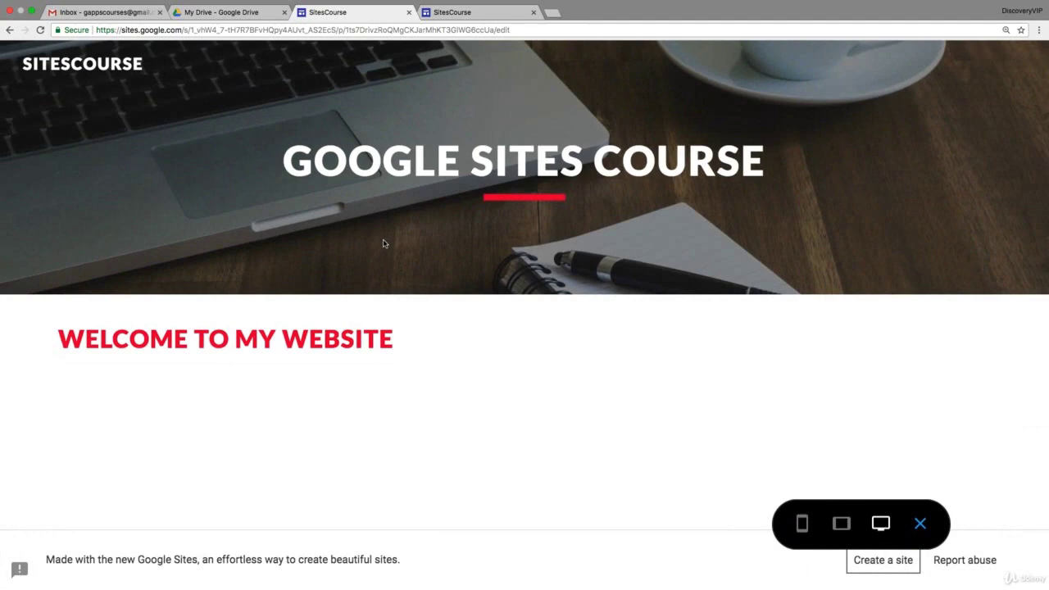
pyautogui.click(841, 523)
pyautogui.click(880, 524)
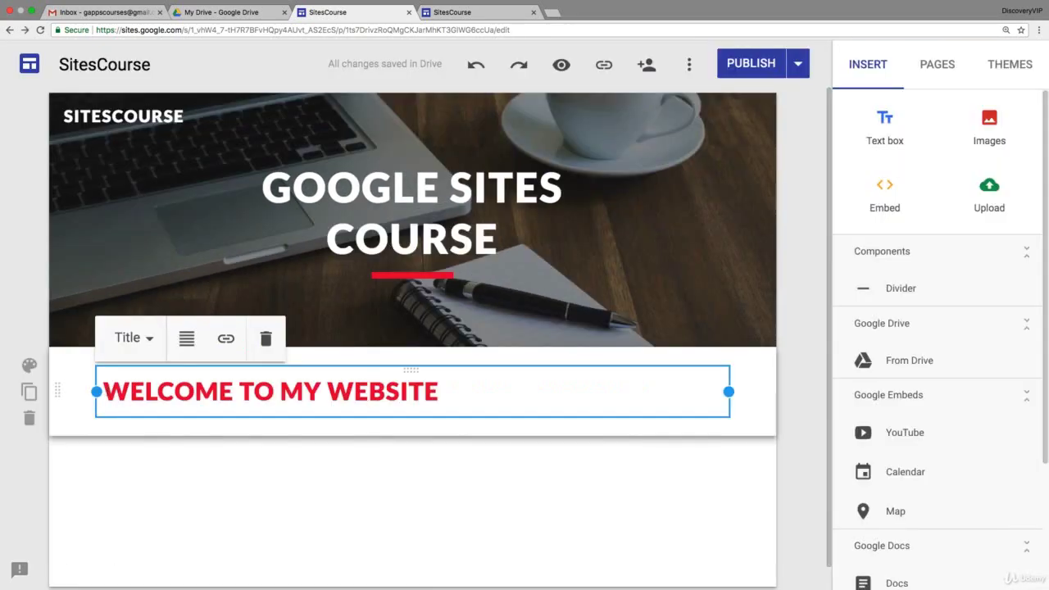
# Try the custom theme colors #2e2560, #a235bc and #3935bc on the Aristotle theme
pyautogui.moveTo(104, 391); pyautogui.dragTo(489, 395)
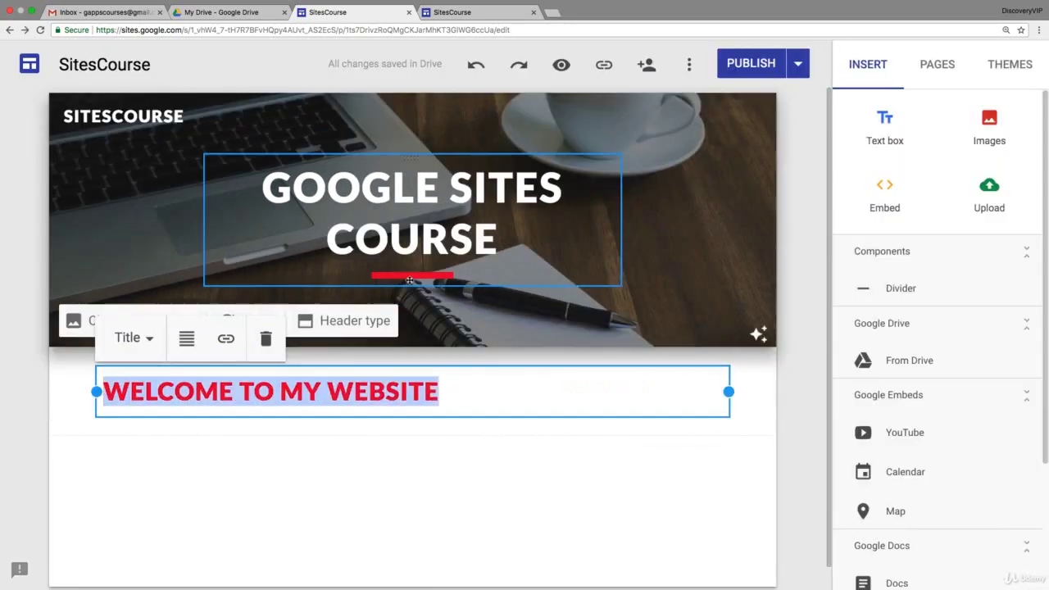
pyautogui.click(1001, 64)
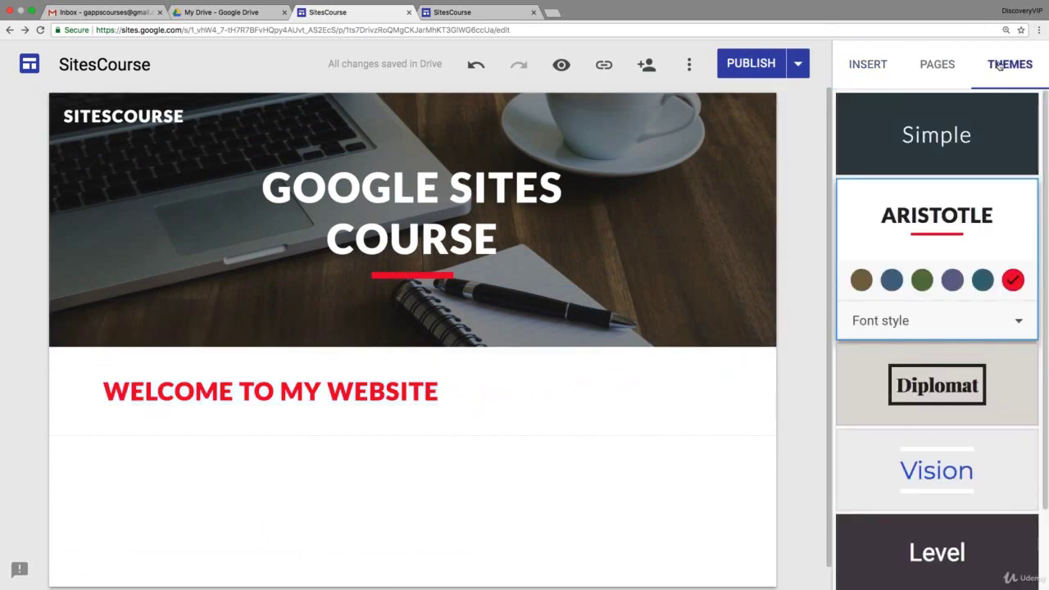
pyautogui.click(1015, 282)
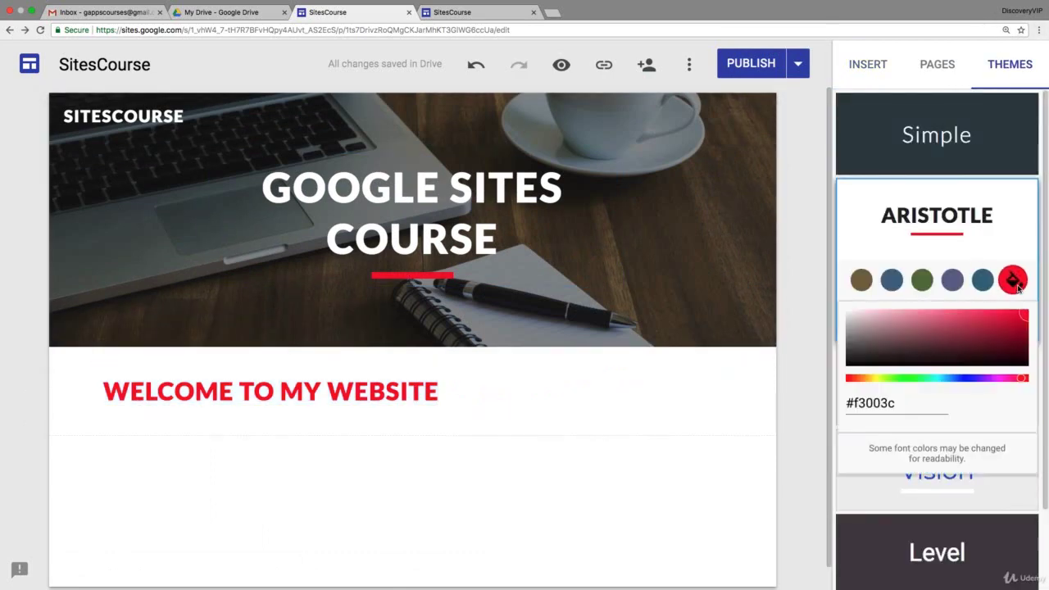
pyautogui.click(973, 378)
pyautogui.click(959, 343)
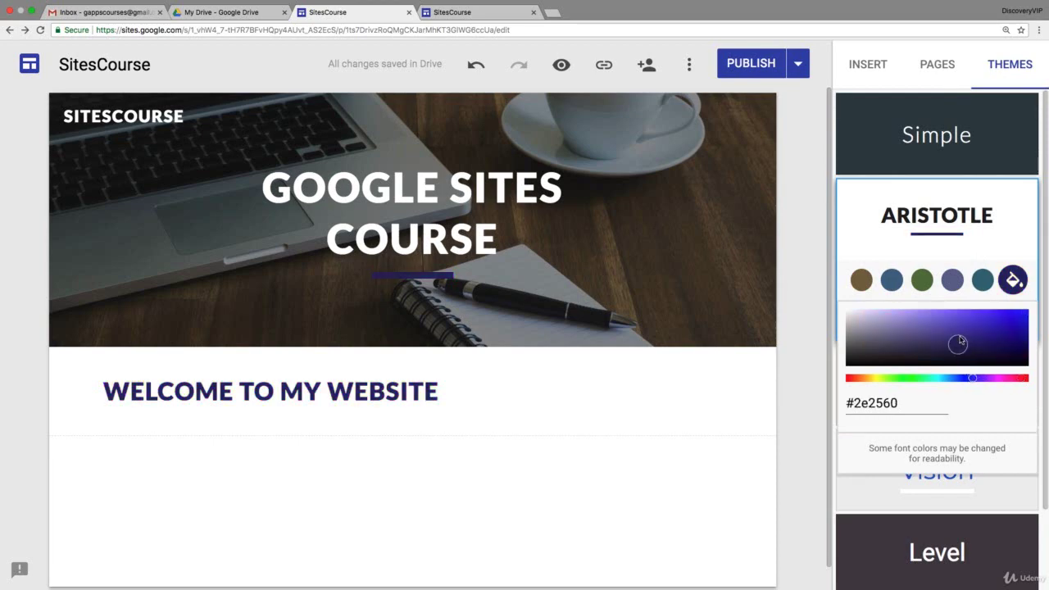
pyautogui.click(993, 379)
pyautogui.click(976, 325)
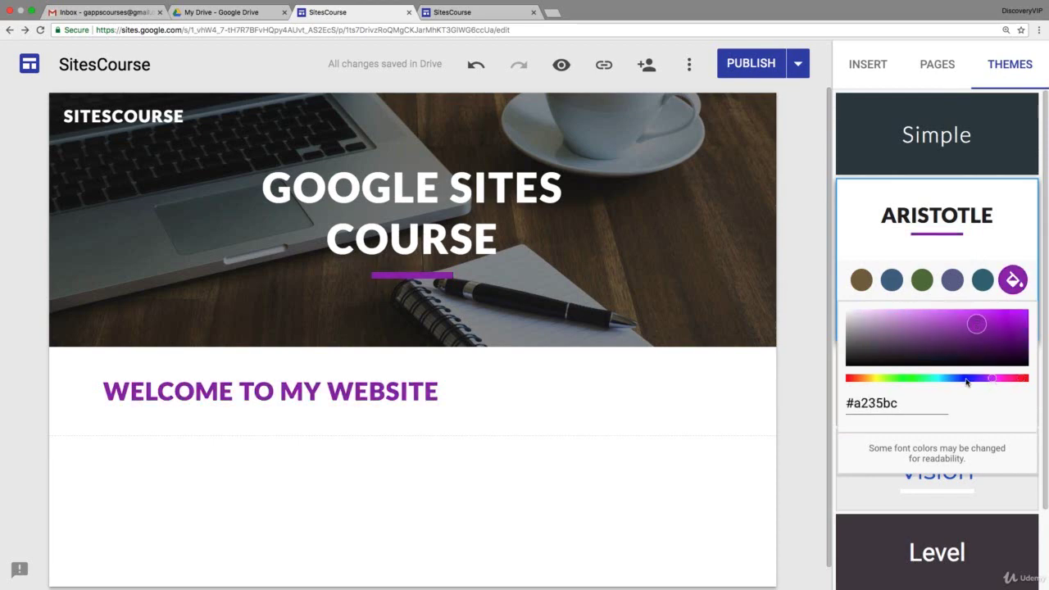
pyautogui.click(967, 378)
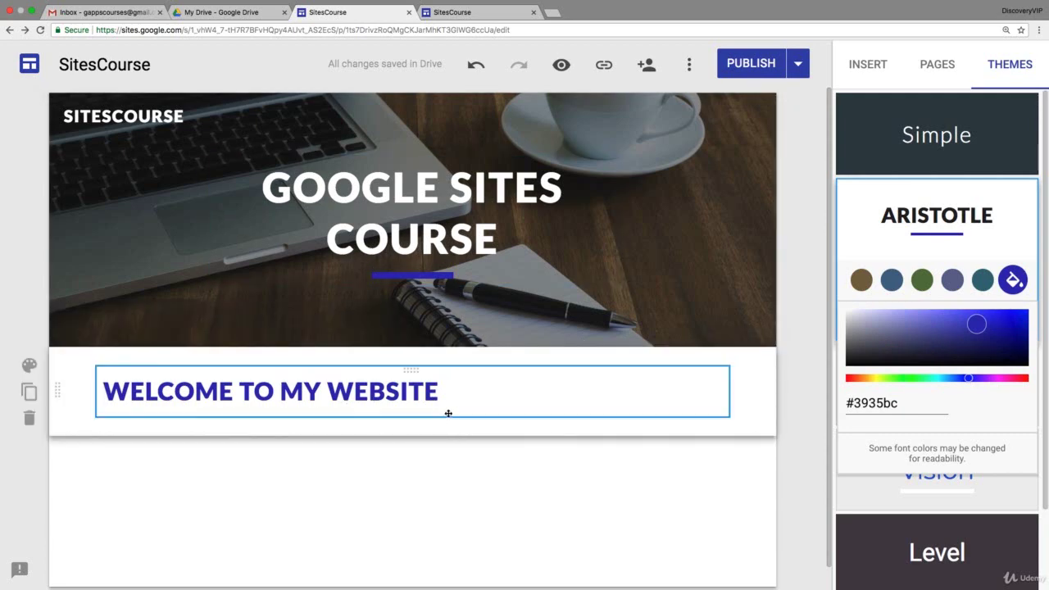
# Set the Aristotle theme's custom color to the bright pinkish red #ff0062
pyautogui.click(1017, 379)
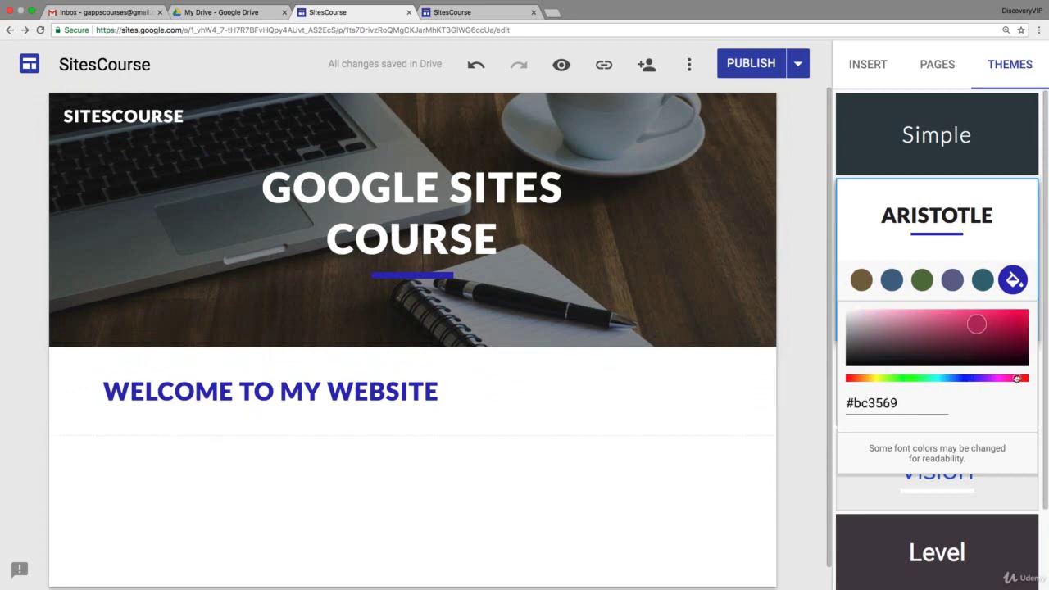
pyautogui.click(1003, 333)
pyautogui.click(1027, 310)
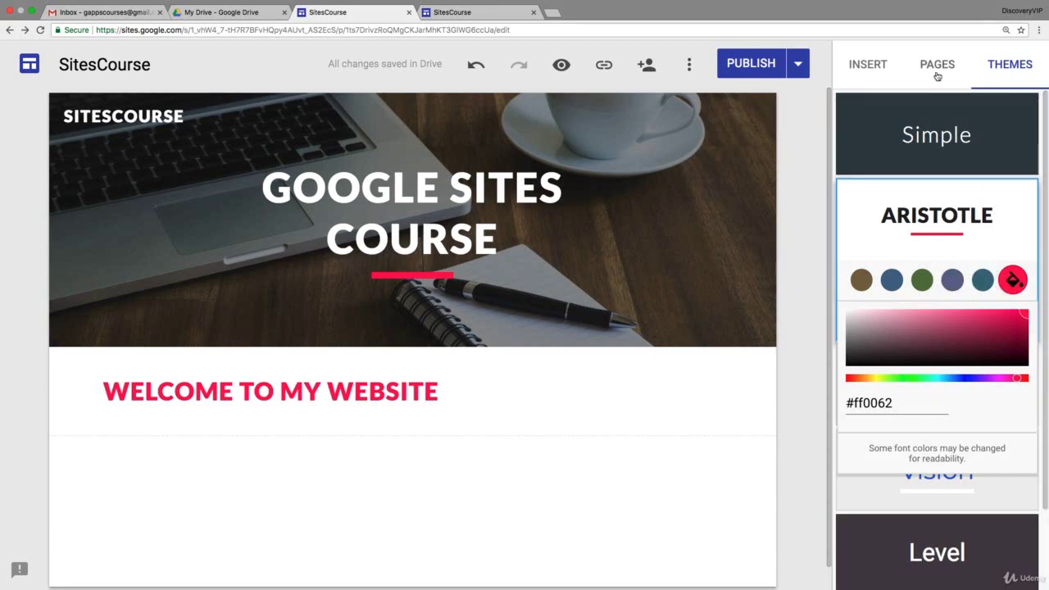
# Insert a text box below the welcome title and enter "this is a new website being built" in it
pyautogui.click(868, 65)
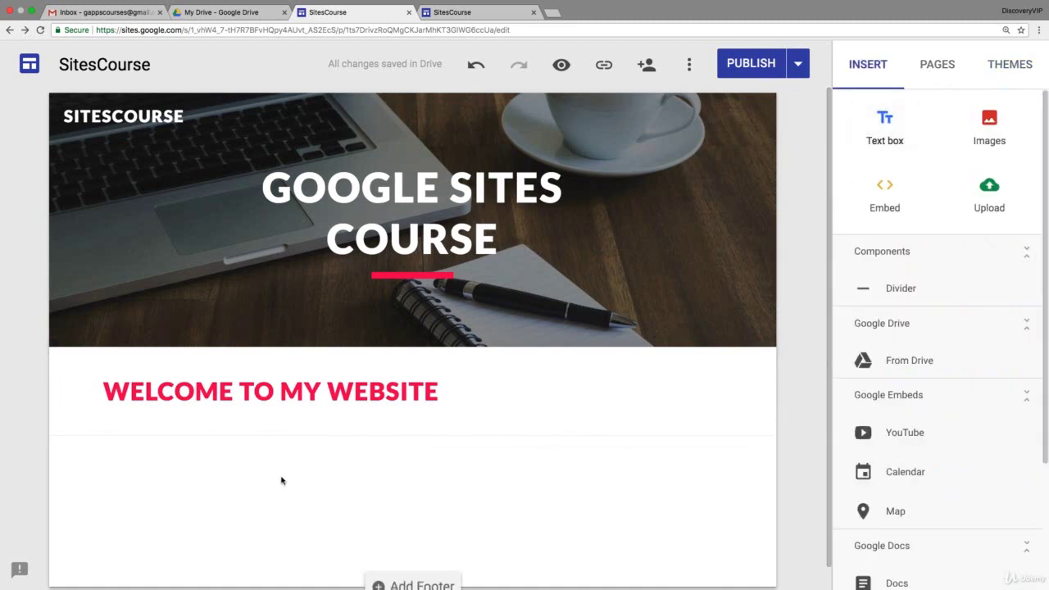
pyautogui.click(884, 124)
pyautogui.write('this is a new website be')
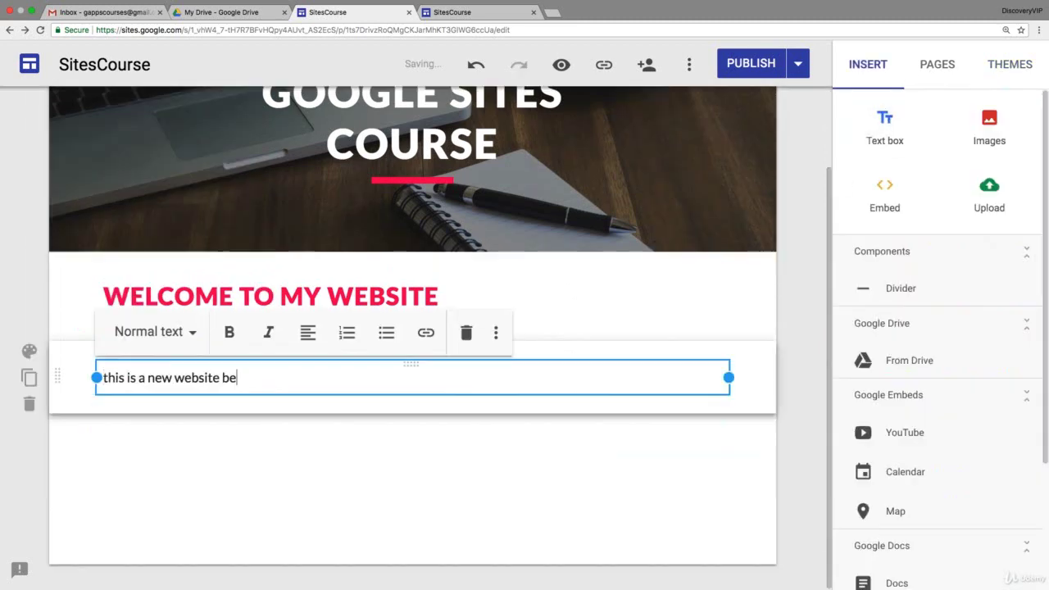
pyautogui.write('ing built')
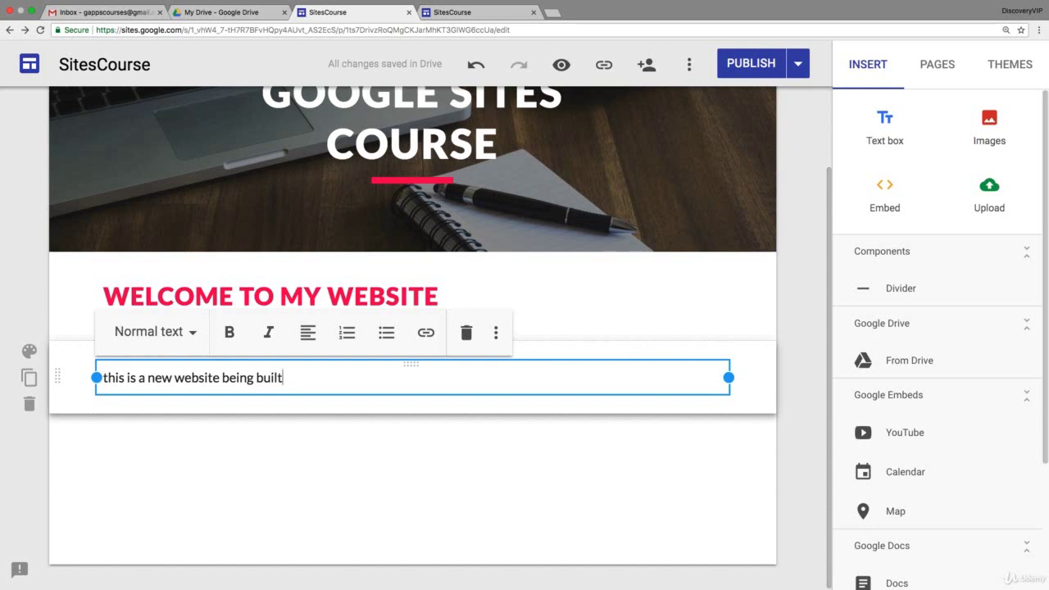
# Copy the sentence "this is a new website being built" and paste it on five further lines of the text box
pyautogui.press('Return')
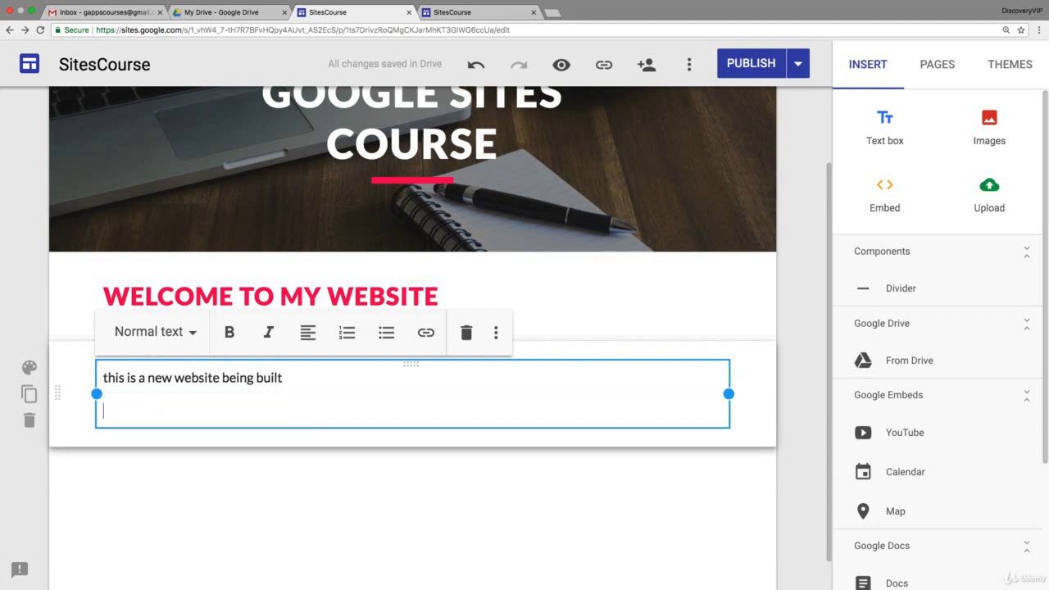
pyautogui.moveTo(351, 377); pyautogui.dragTo(100, 377)
pyautogui.hotkey('ctrl', 'c')
pyautogui.click(136, 411)
pyautogui.hotkey('ctrl', 'v')
pyautogui.press('Return')
pyautogui.hotkey('ctrl', 'v')
pyautogui.press('Return')
pyautogui.hotkey('ctrl', 'v')
pyautogui.press('Return')
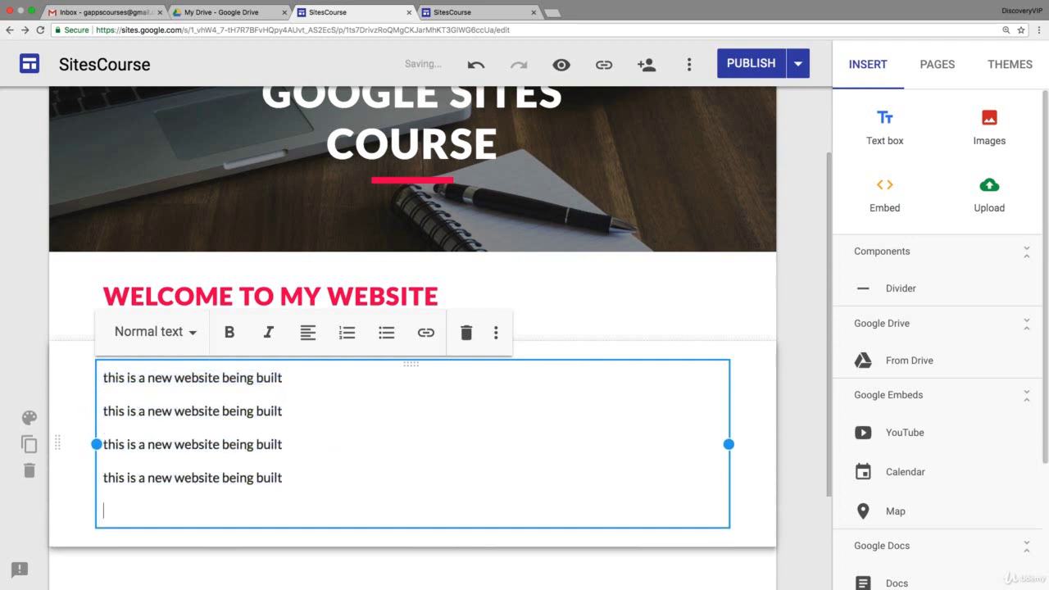
pyautogui.hotkey('ctrl', 'v')
pyautogui.press('Return')
pyautogui.hotkey('ctrl', 'v')
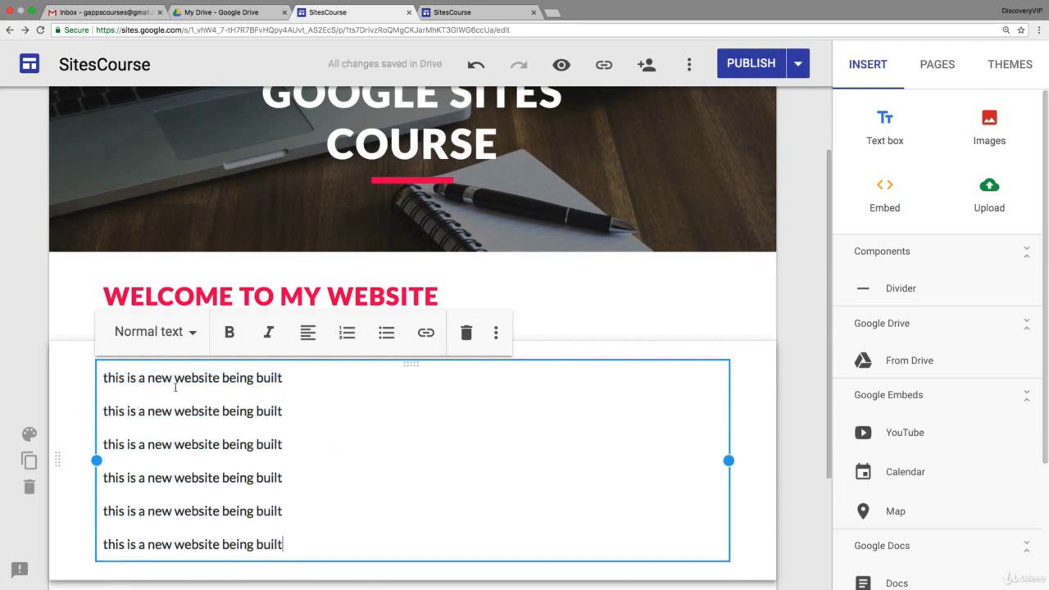
# Make the word "website" in the first line of the text box bold and italic
pyautogui.moveTo(175, 379); pyautogui.dragTo(214, 378)
pyautogui.click(229, 332)
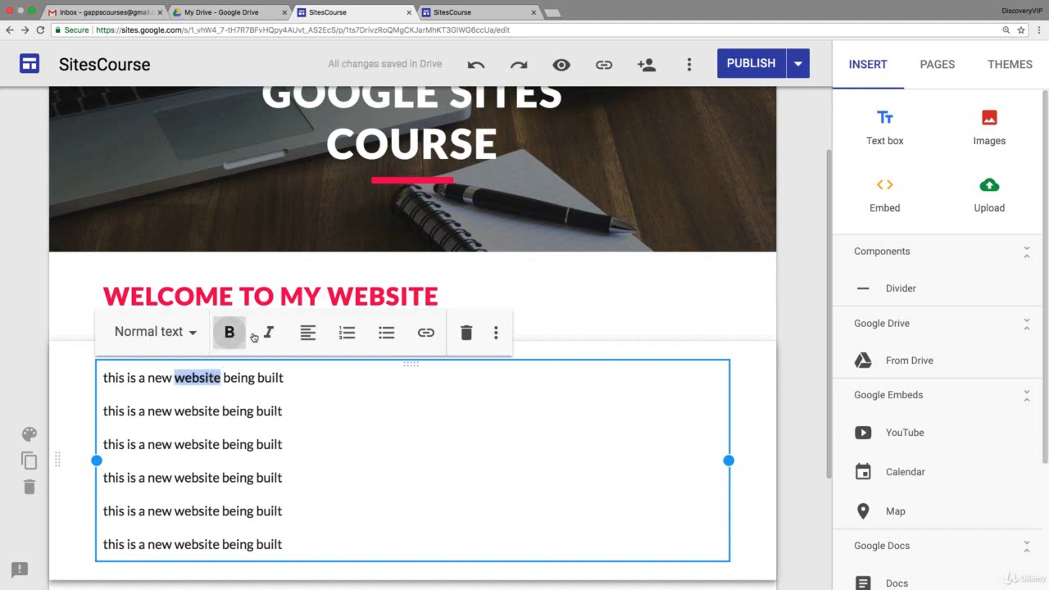
pyautogui.click(268, 333)
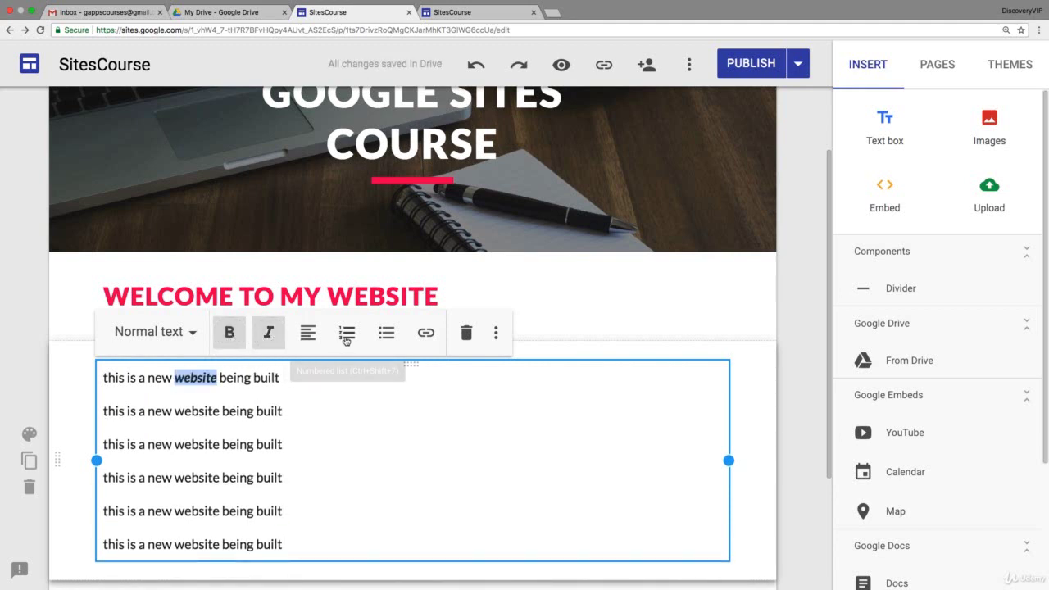
# Format the second and third lines as a numbered list, try a bulleted list on them, and return to numbering
pyautogui.click(311, 414)
pyautogui.moveTo(319, 460); pyautogui.dragTo(85, 405)
pyautogui.click(347, 332)
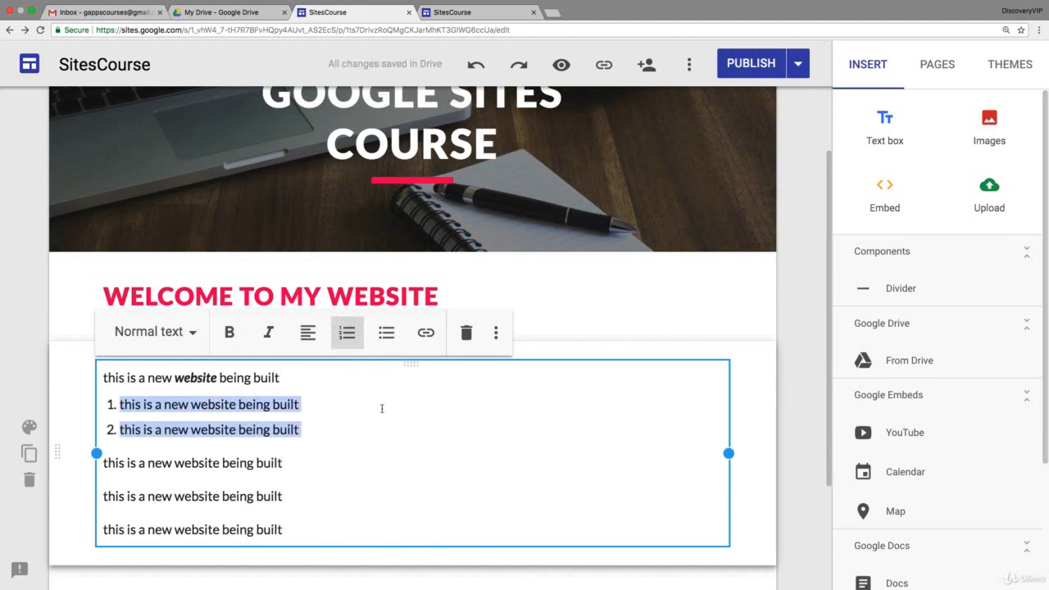
pyautogui.click(385, 334)
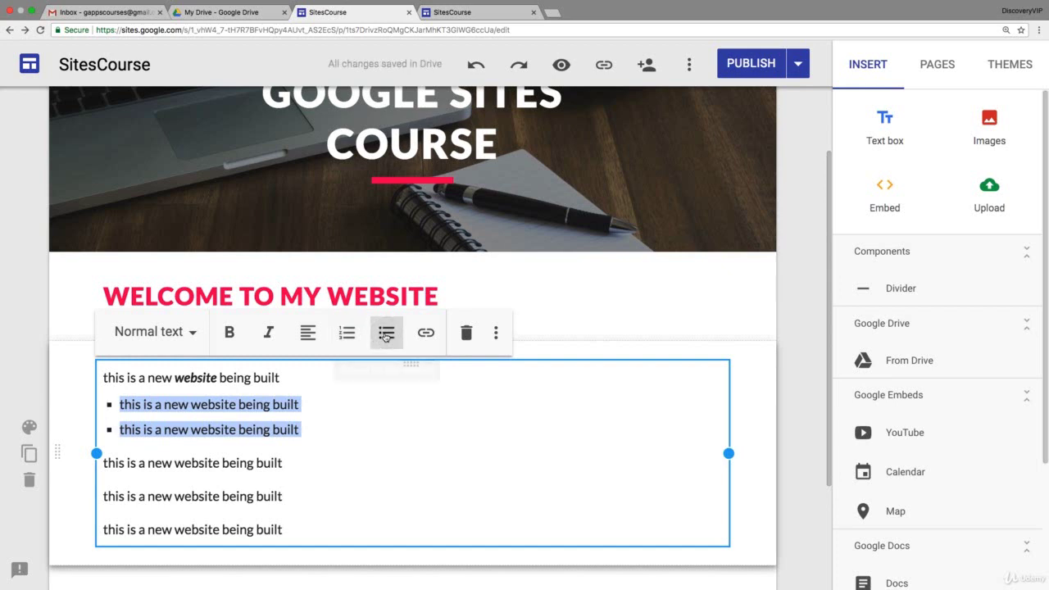
pyautogui.click(348, 334)
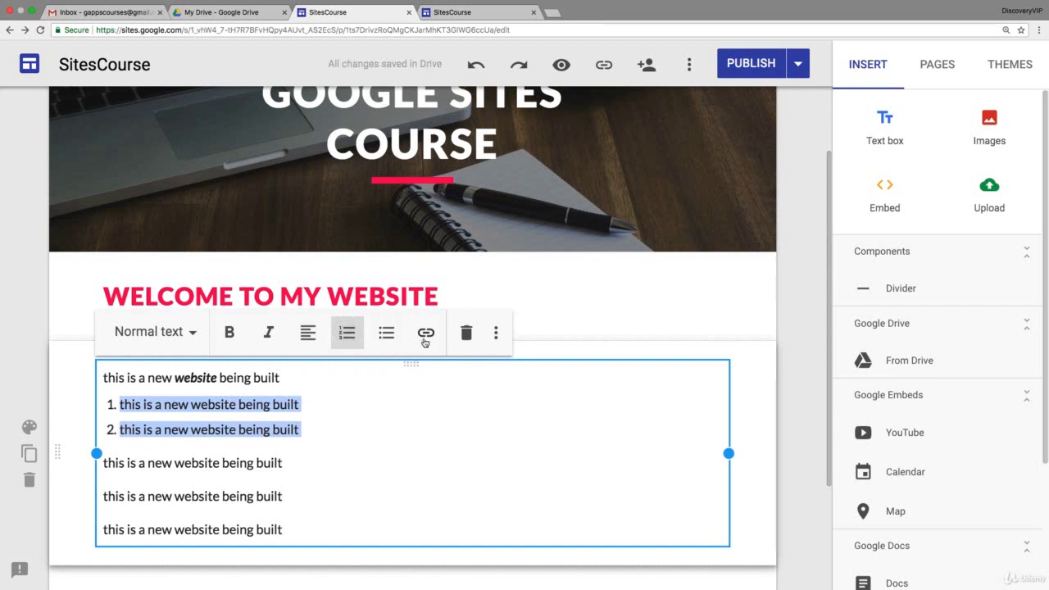
pyautogui.click(180, 463)
pyautogui.moveTo(173, 463); pyautogui.dragTo(184, 464)
pyautogui.click(173, 463)
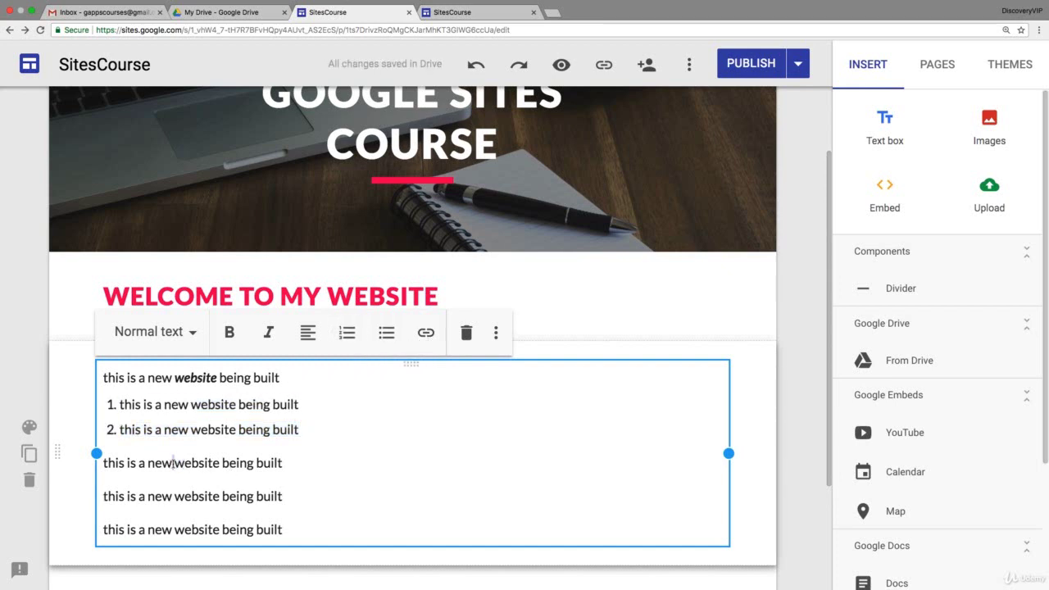
# Add a new line reading "google" after the last sentence in the text box
pyautogui.click(307, 531)
pyautogui.press('Return')
pyautogui.write('google')
pyautogui.press('Return')
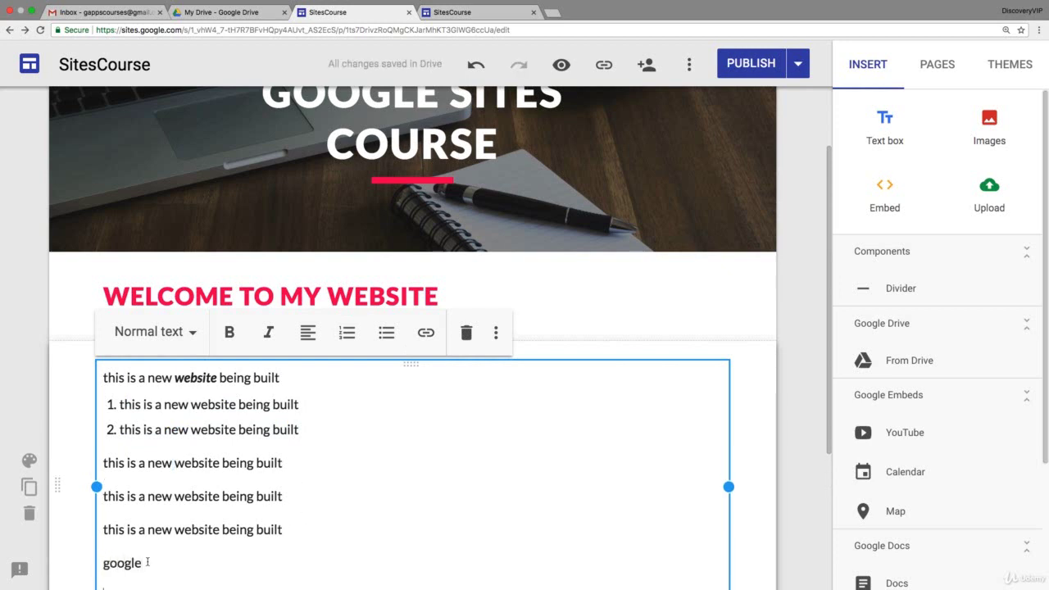
pyautogui.moveTo(147, 562); pyautogui.dragTo(81, 566)
pyautogui.click(426, 332)
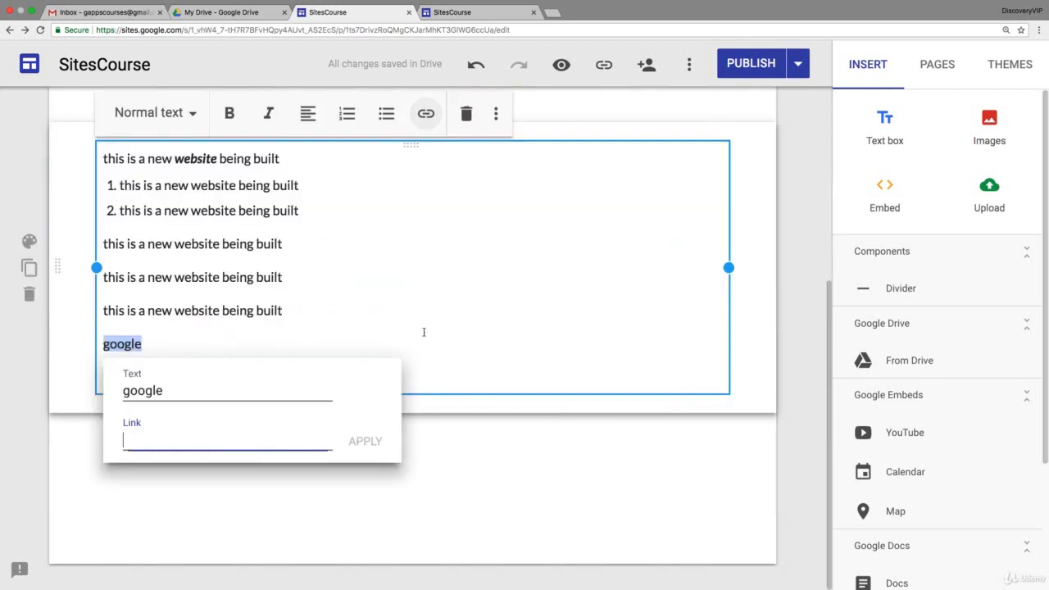
pyautogui.write('http')
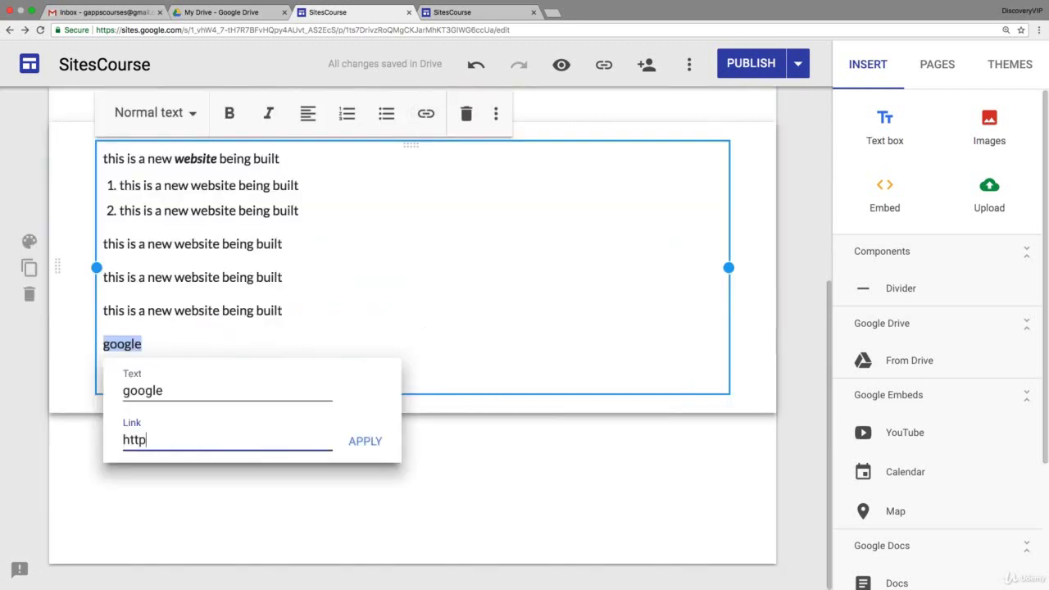
pyautogui.write('://www.google.com')
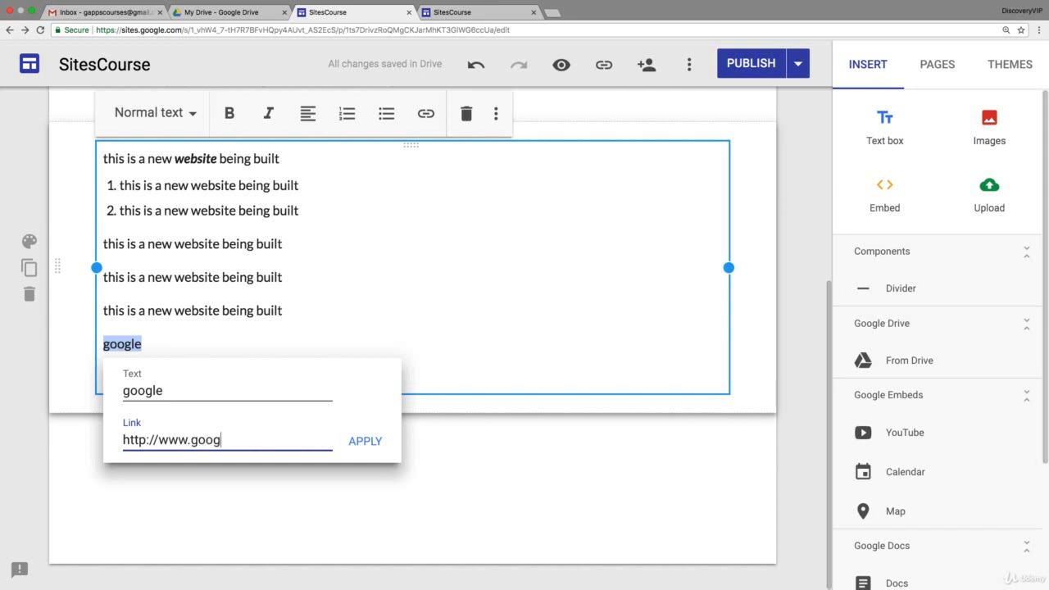
pyautogui.press('Return')
# Open the link details of the word "google" to review its text and address, and close them without changes
pyautogui.press('Home')
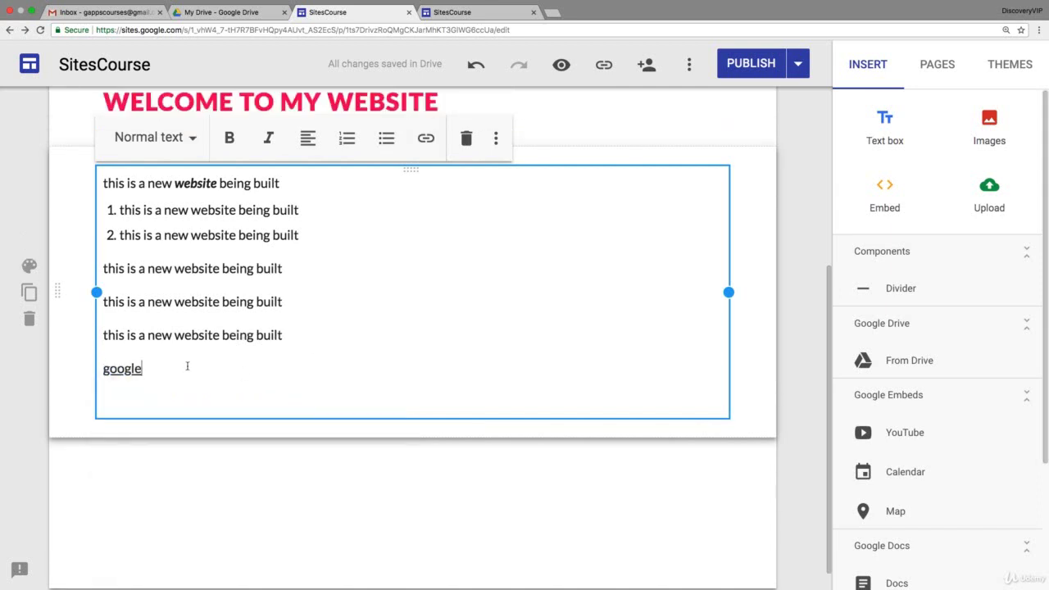
pyautogui.hotkey('ctrl', 'k')
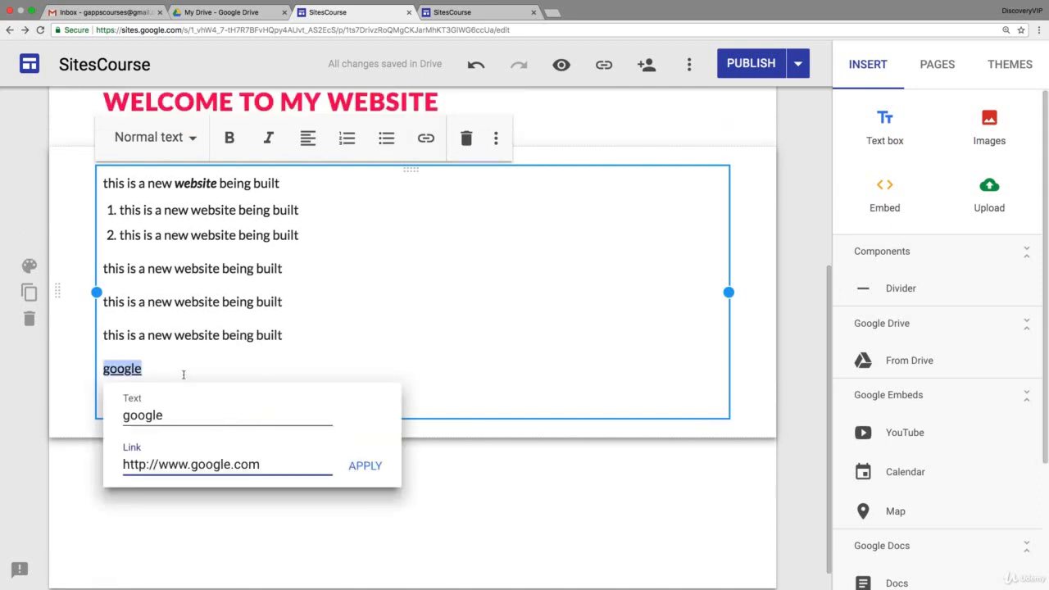
pyautogui.click(184, 375)
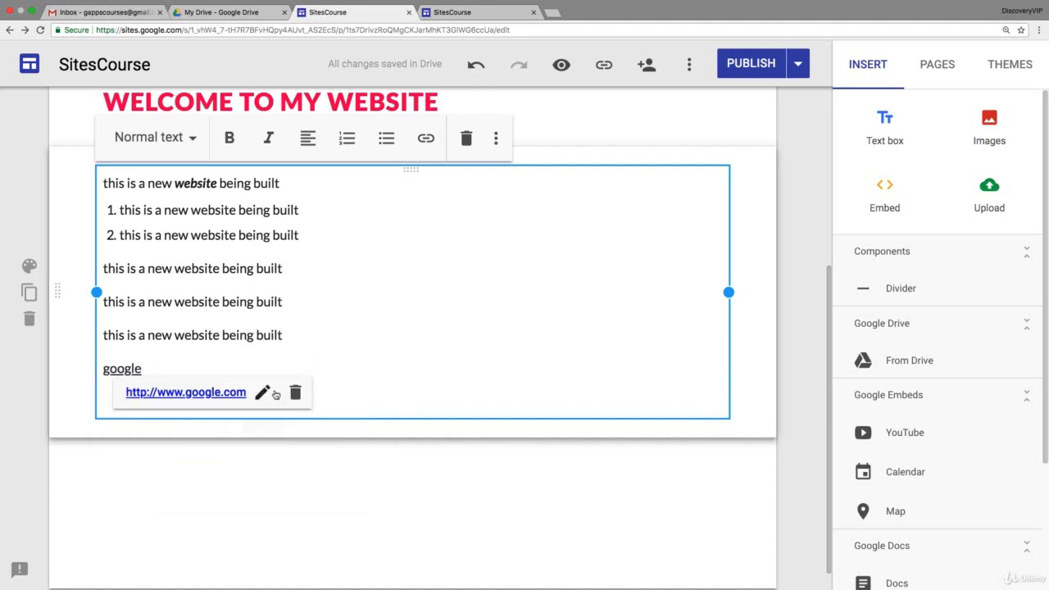
pyautogui.click(330, 343)
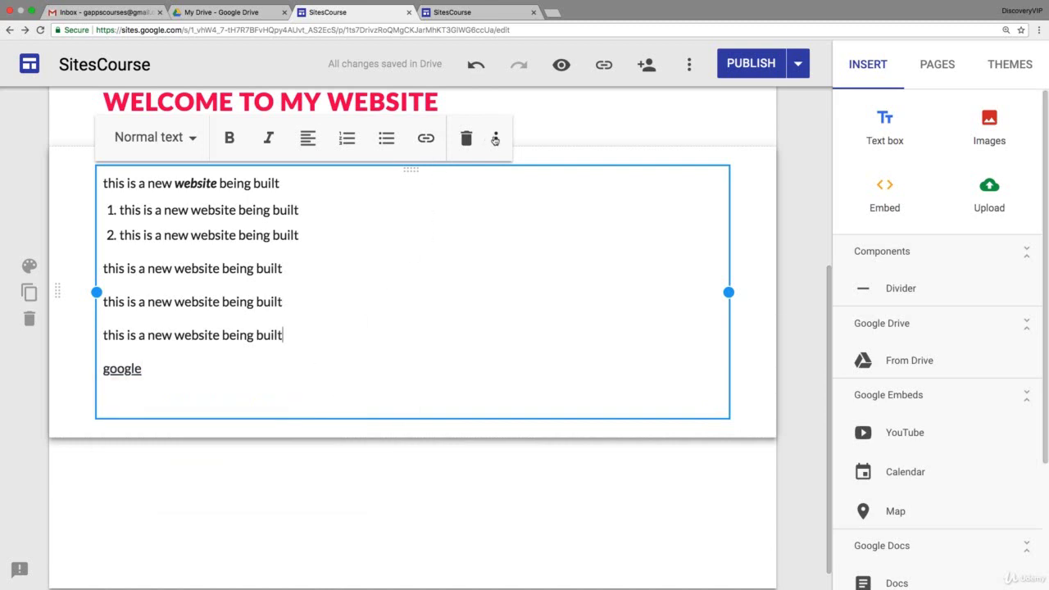
# Examine the image sources for adding a site logo, including URL, albums, and Google and LIFE search, and close the image picker
pyautogui.scroll(5, 328, 333)
pyautogui.scroll(-2, 321, 332)
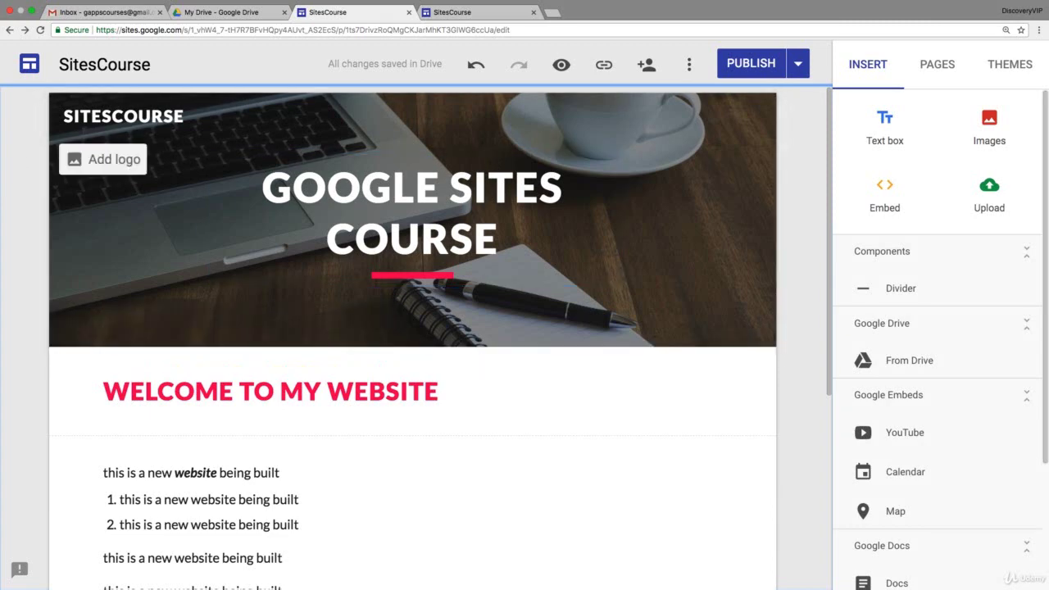
pyautogui.click(123, 159)
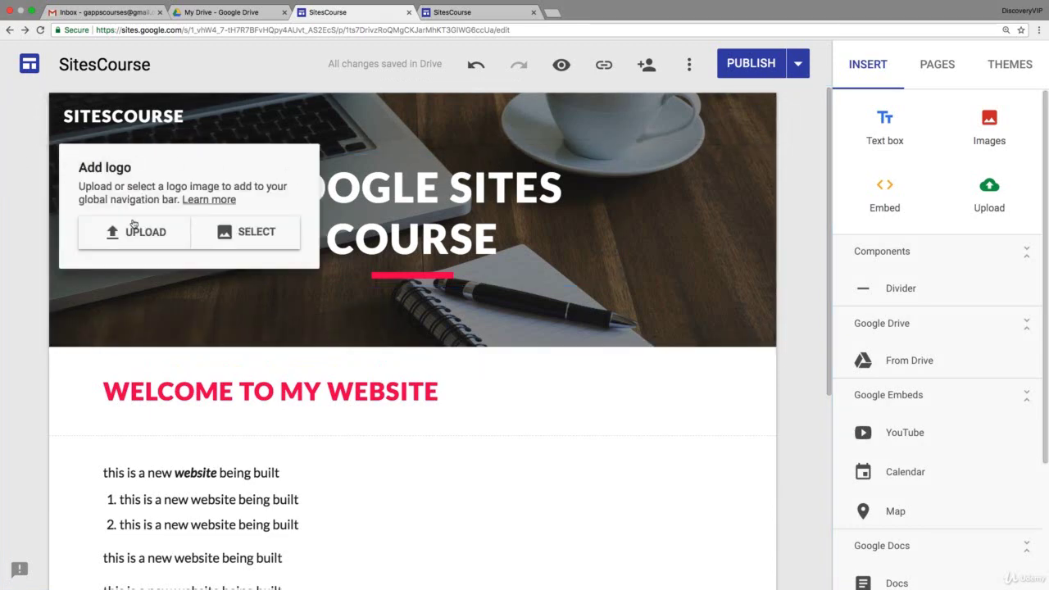
pyautogui.click(224, 236)
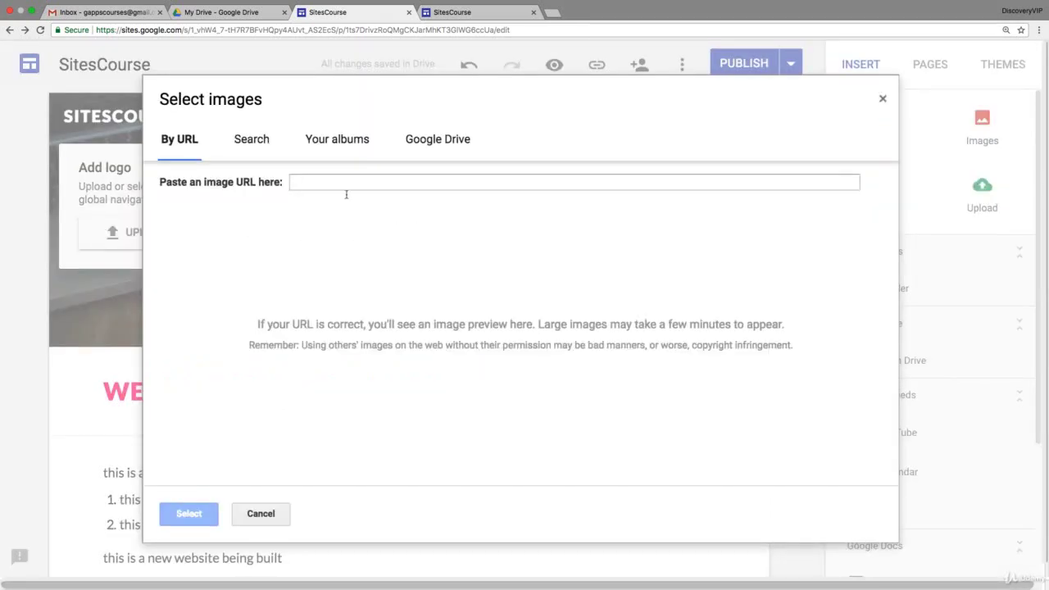
pyautogui.click(253, 150)
pyautogui.click(315, 144)
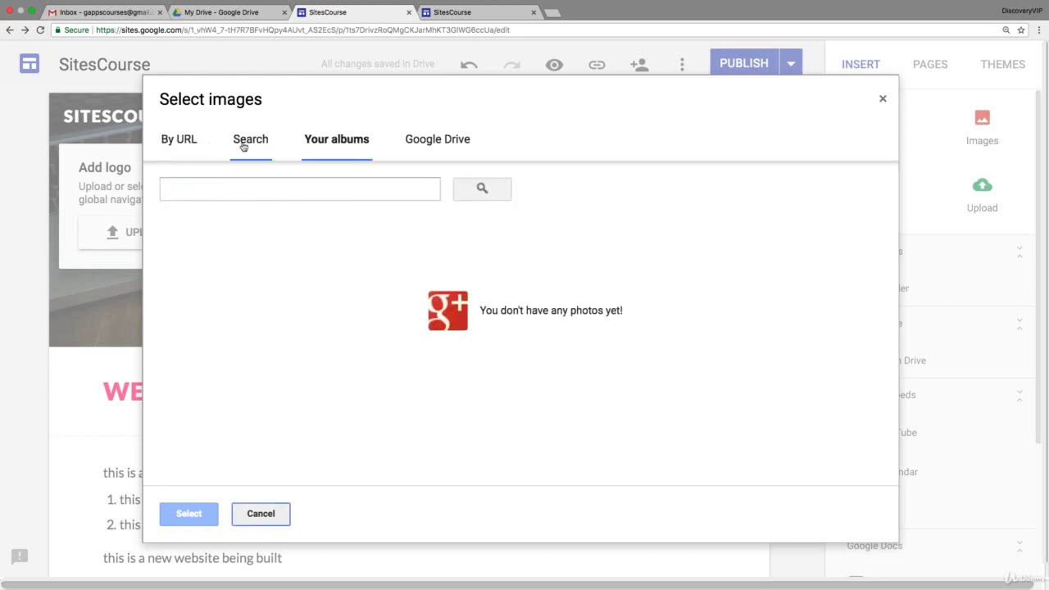
pyautogui.click(244, 145)
pyautogui.click(347, 291)
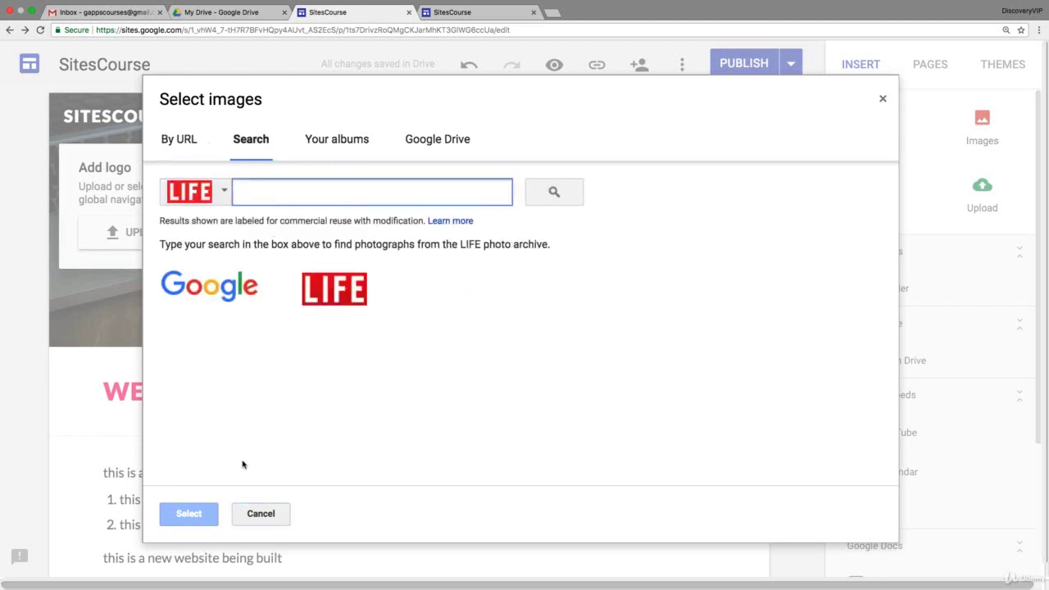
pyautogui.click(230, 284)
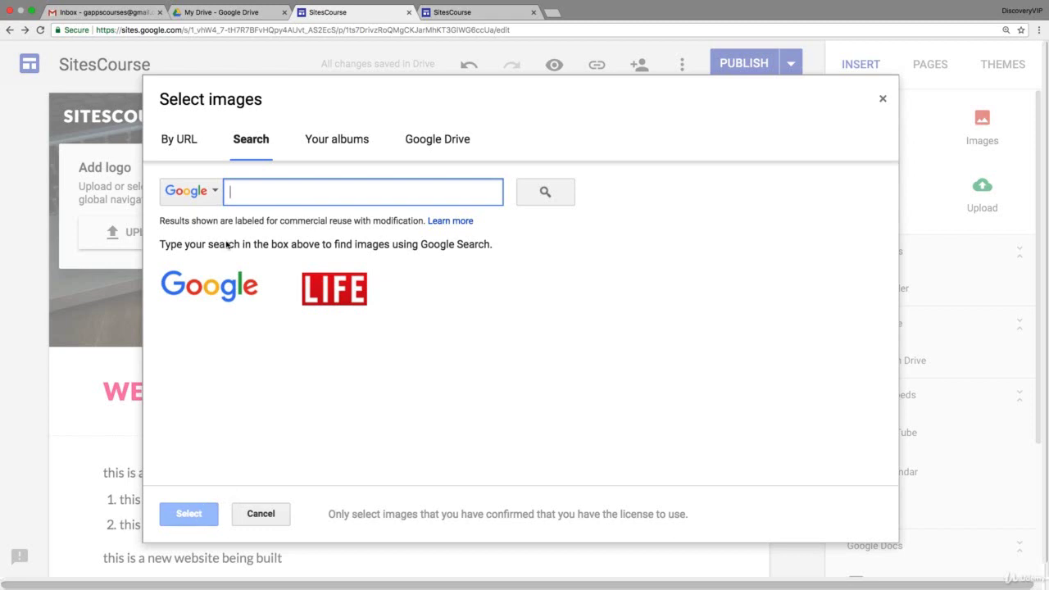
pyautogui.click(178, 140)
pyautogui.click(882, 99)
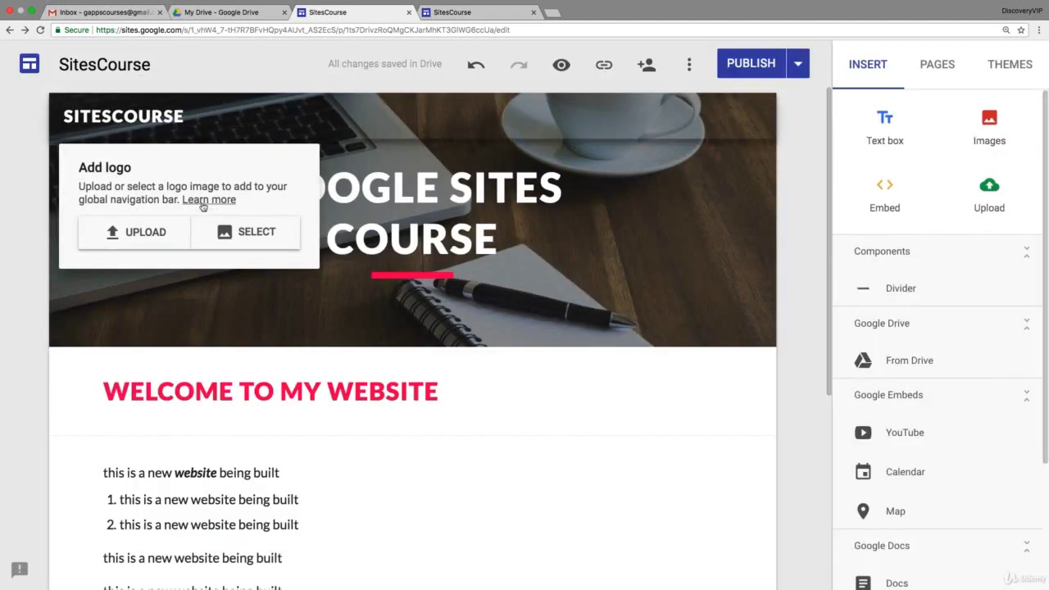
# Leave the logo options, go to the list of recent sites, and reopen the SitesCourse site for editing
pyautogui.click(381, 195)
pyautogui.click(245, 123)
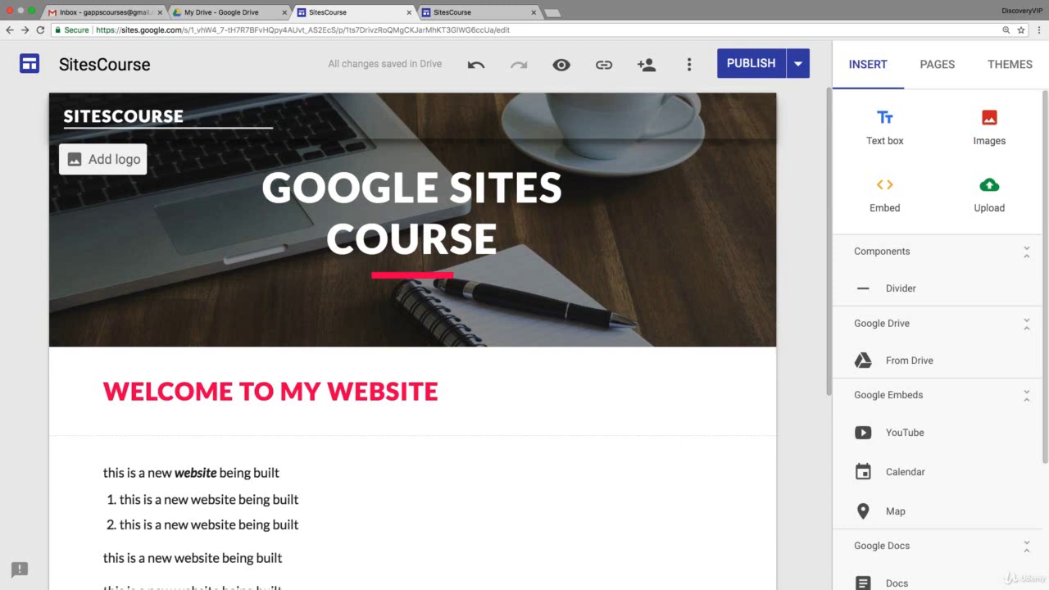
pyautogui.click(28, 67)
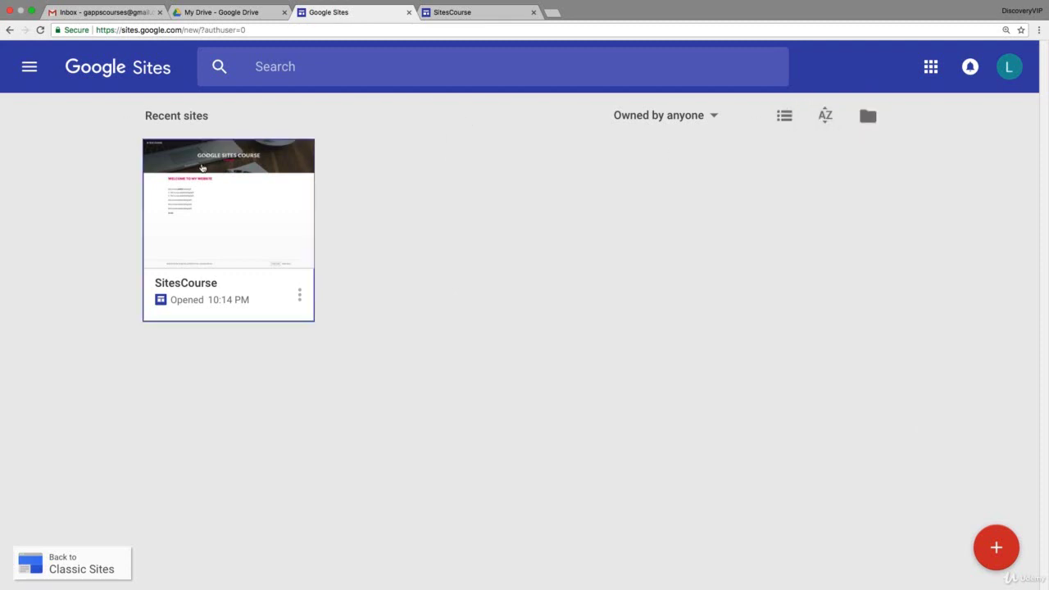
pyautogui.click(202, 166)
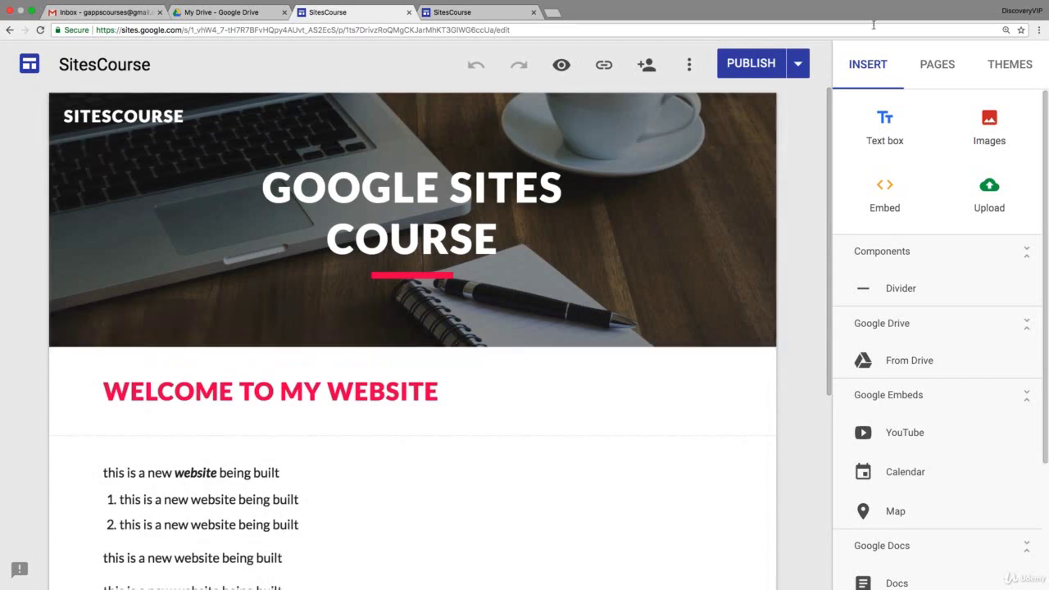
# Add a new page named "about" to the site, leaving its custom path empty
pyautogui.click(936, 65)
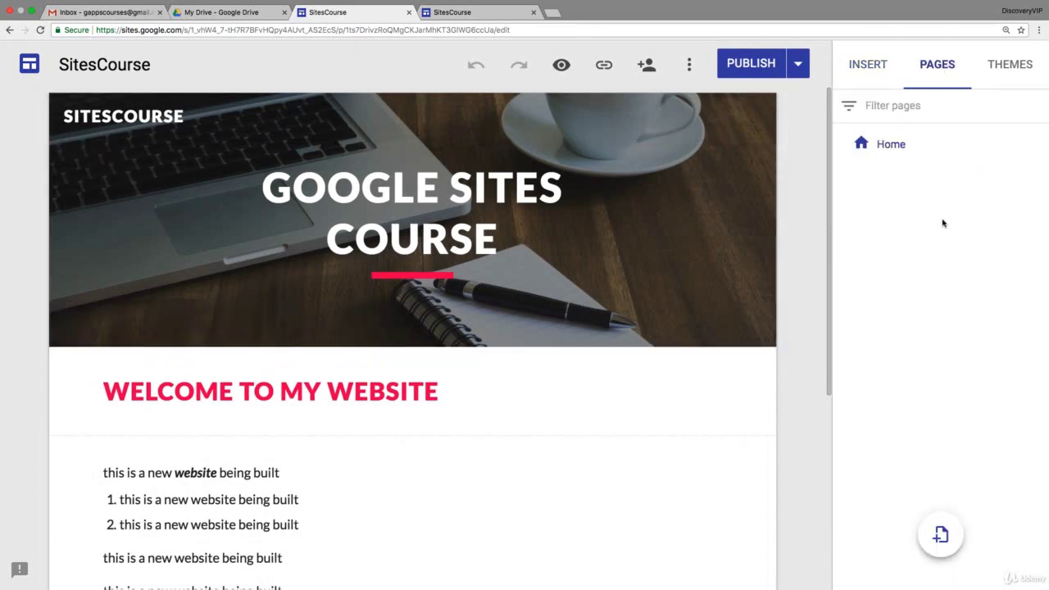
pyautogui.click(885, 148)
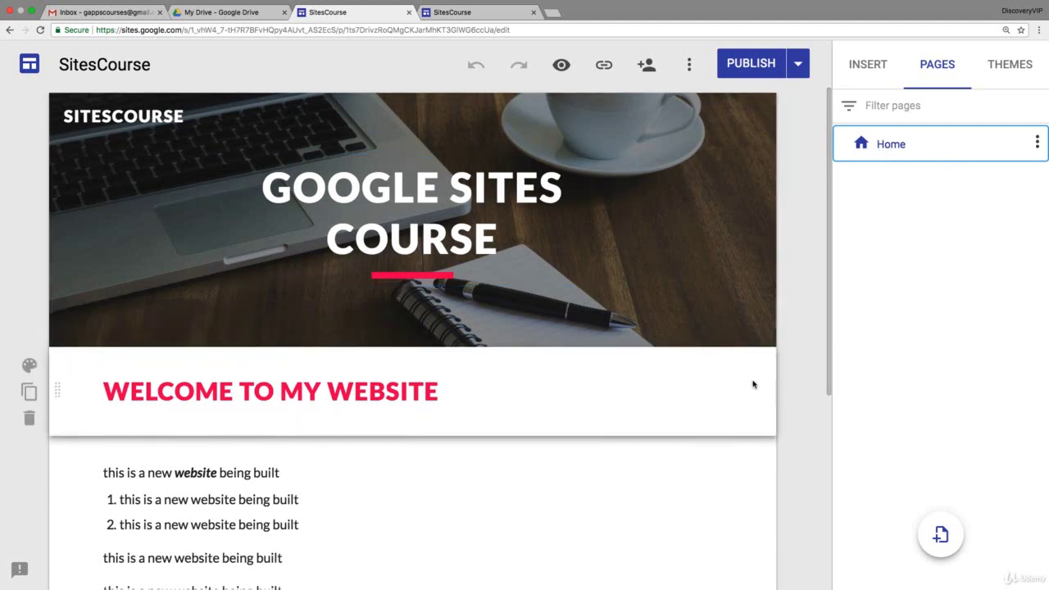
pyautogui.moveTo(563, 316)
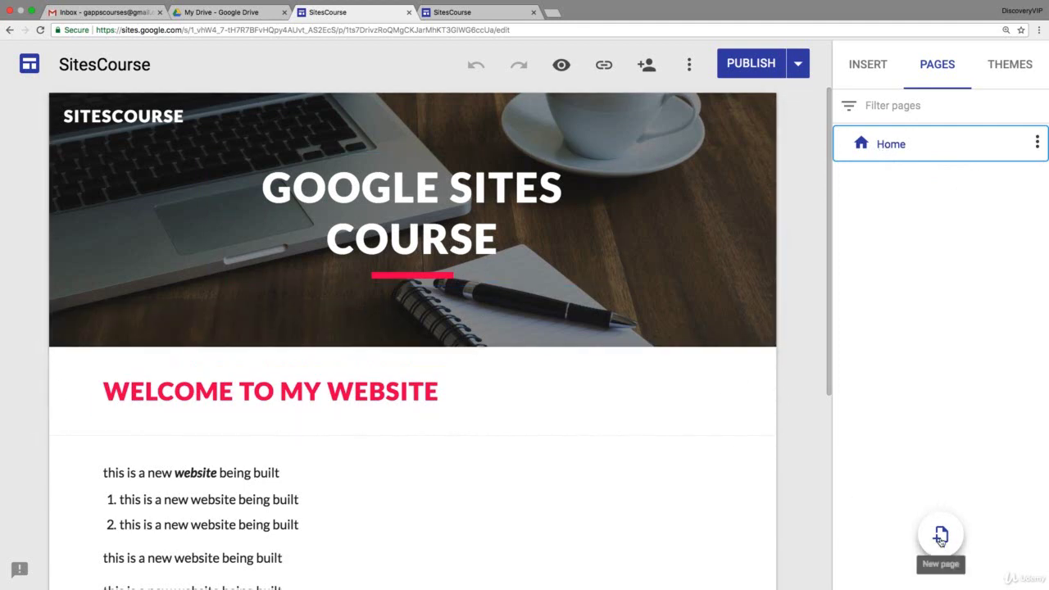
pyautogui.click(939, 535)
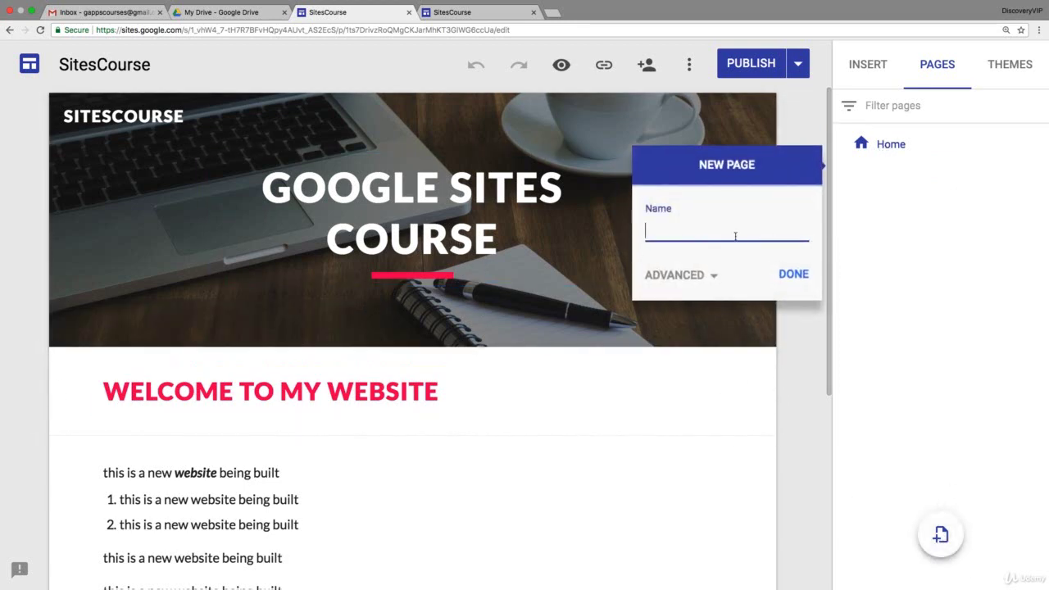
pyautogui.write('about')
pyautogui.click(714, 276)
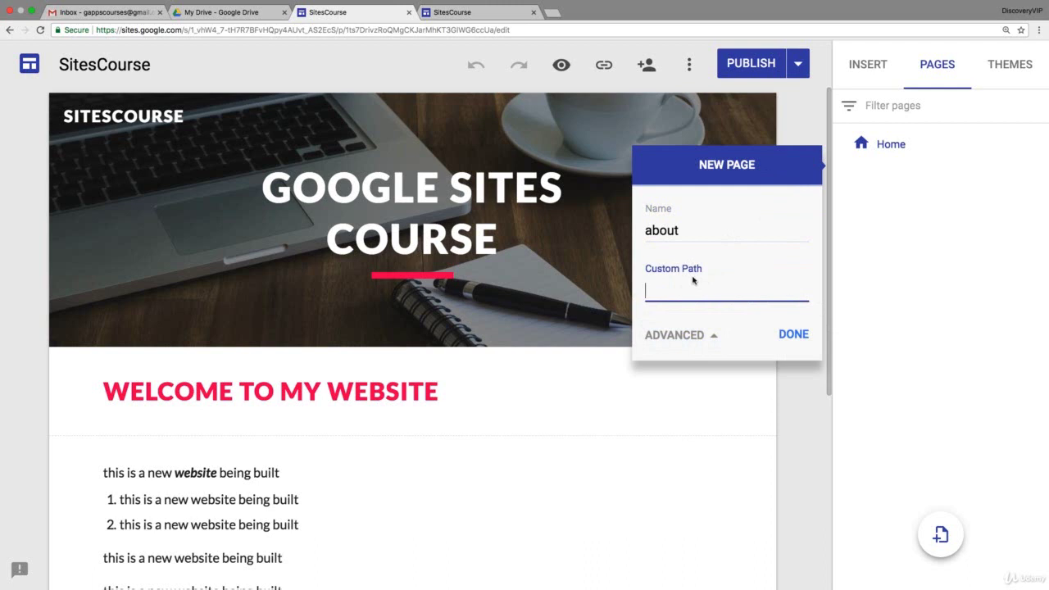
pyautogui.click(794, 342)
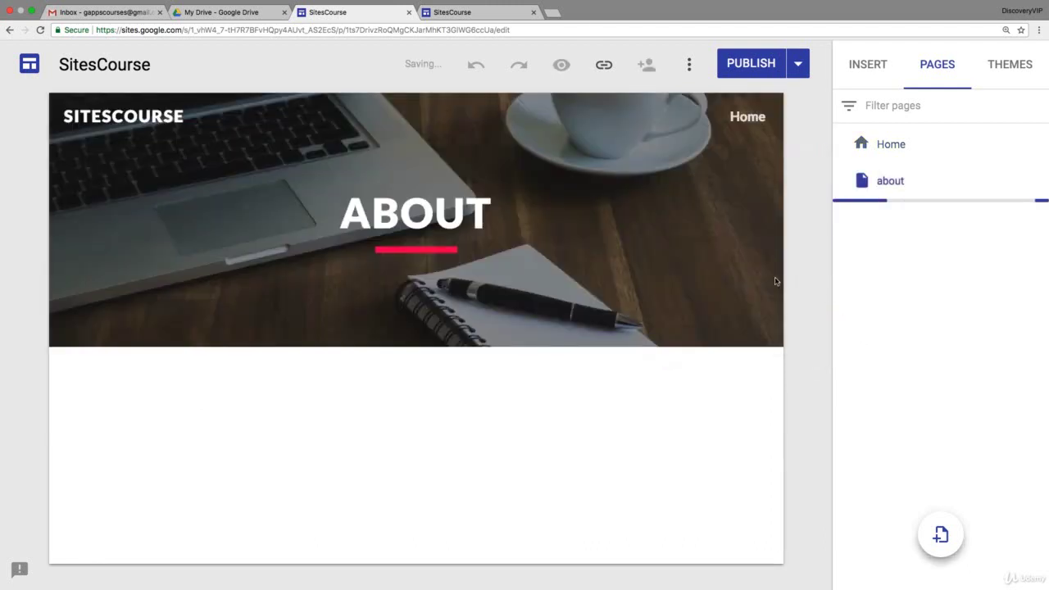
pyautogui.moveTo(711, 273)
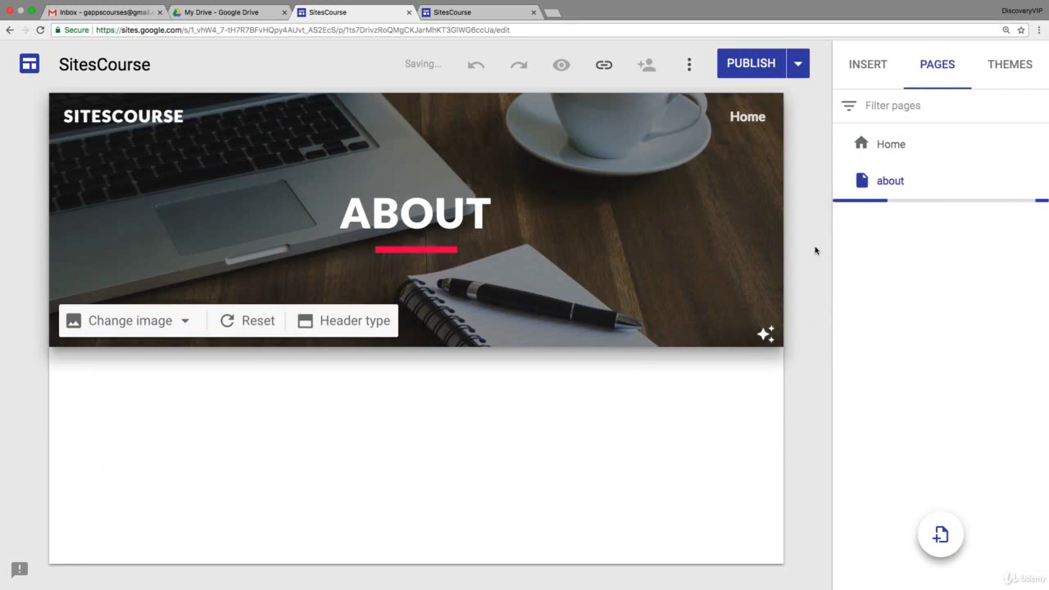
# Insert a text box on the about page reading "about me and this course"
pyautogui.click(870, 76)
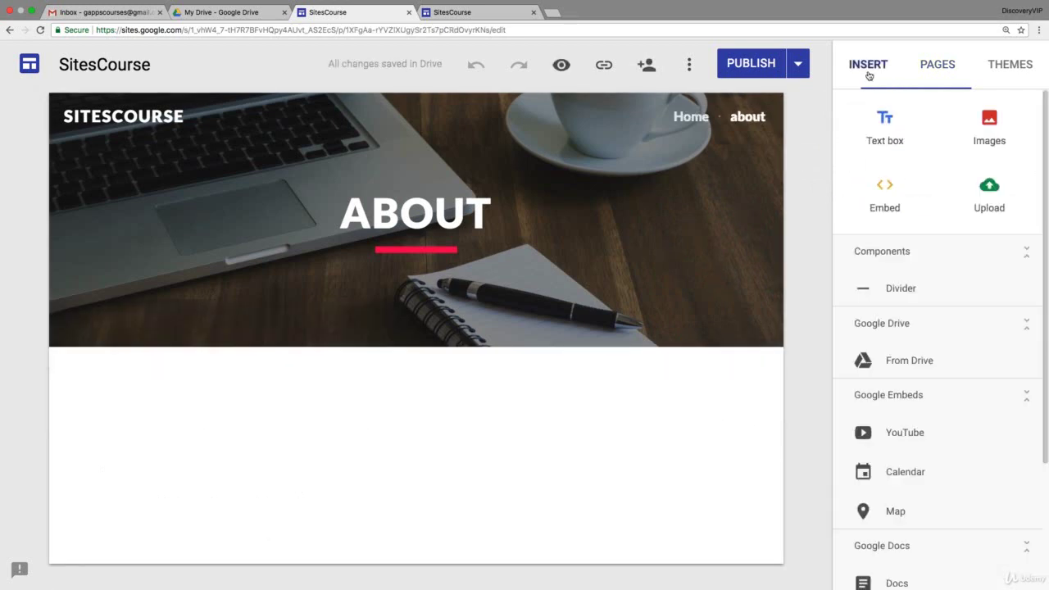
pyautogui.click(900, 129)
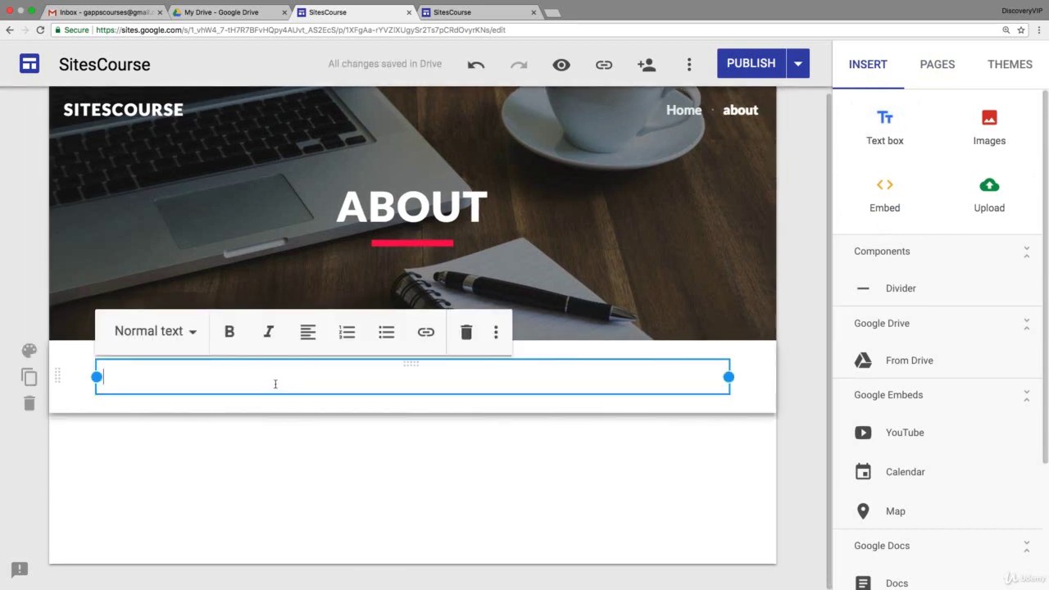
pyautogui.write('about me and ')
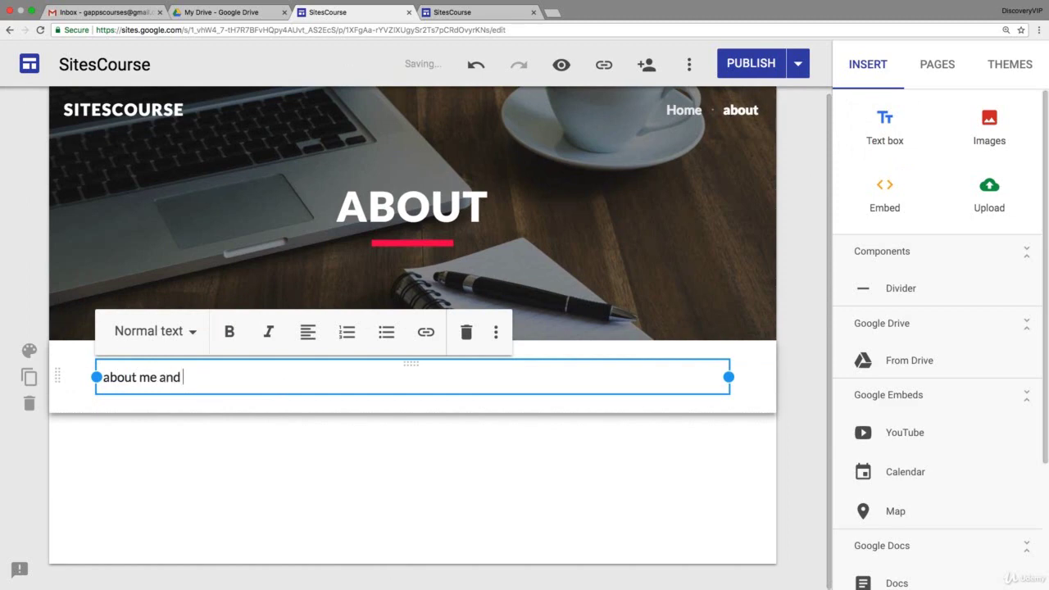
pyautogui.write('the')
# Embed the HTML code "<b>Hello World</b>" on the about page
pyautogui.click(878, 190)
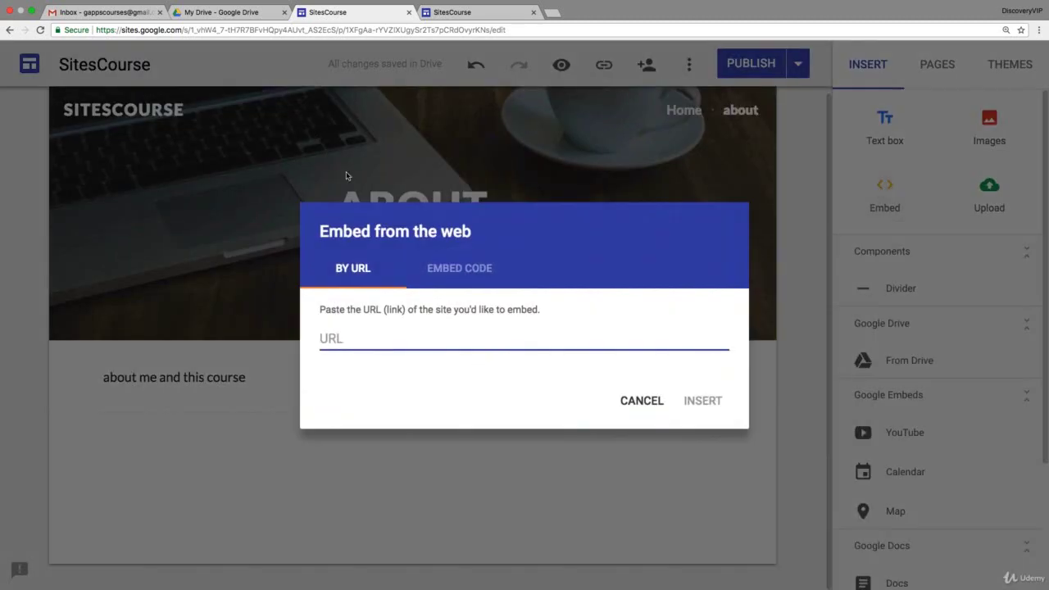
pyautogui.click(466, 279)
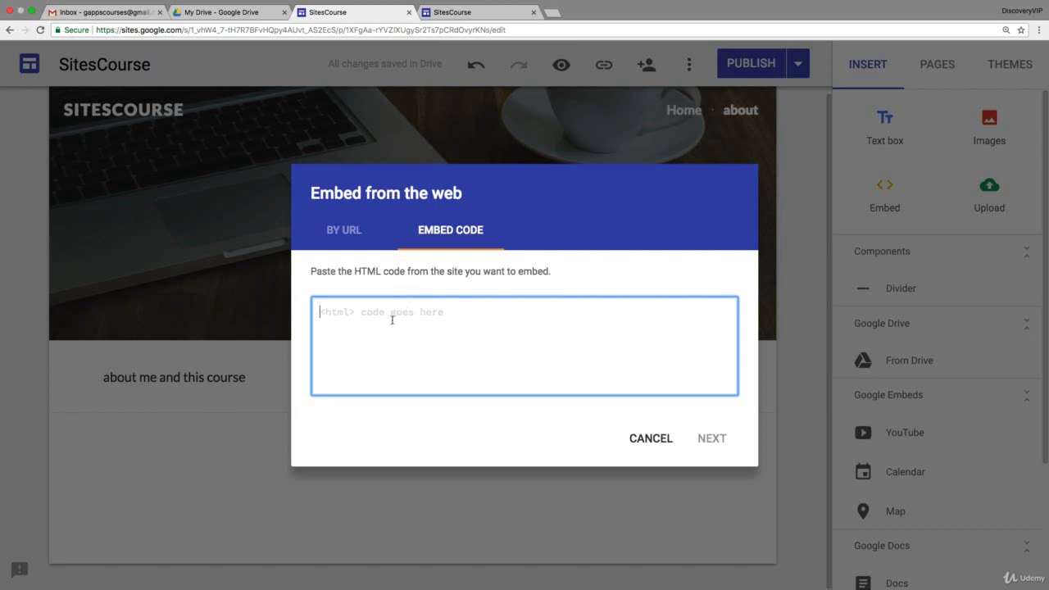
pyautogui.write('<b')
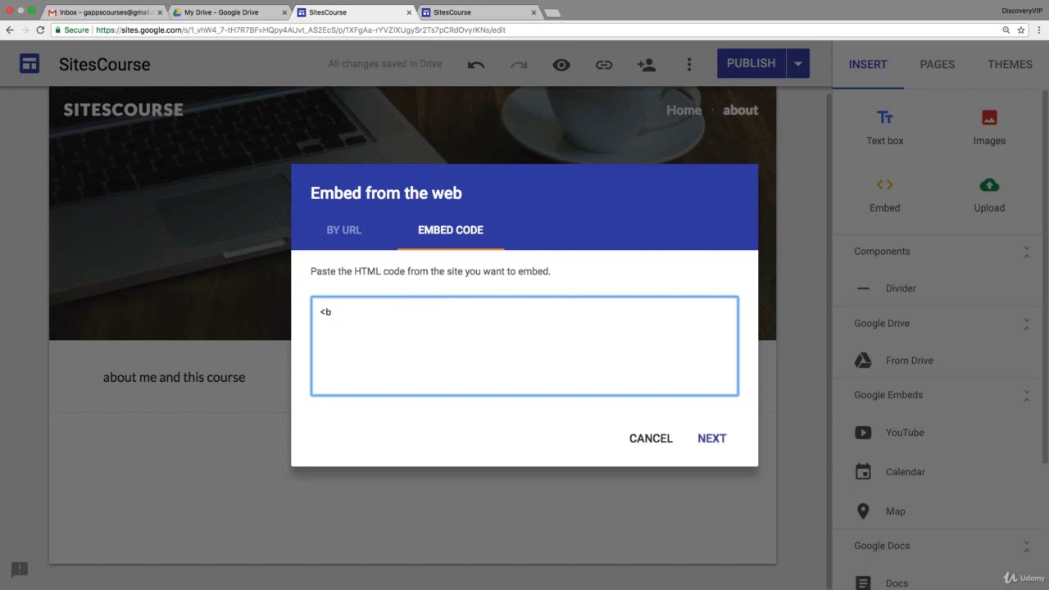
pyautogui.write('>Hello World</b>')
pyautogui.click(709, 439)
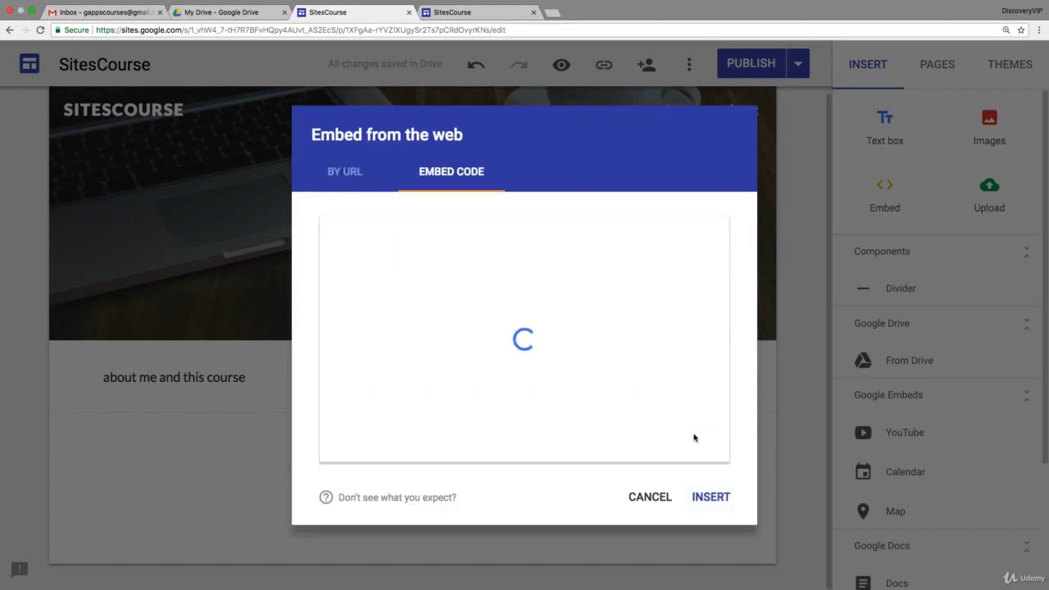
pyautogui.click(706, 498)
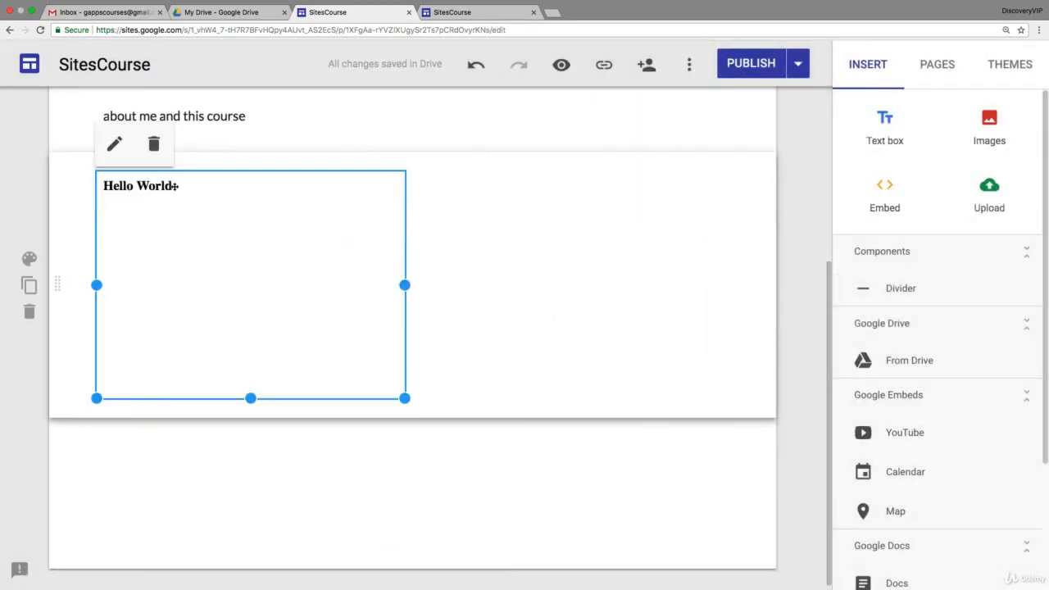
pyautogui.click(456, 302)
# Resize the embedded Hello World block below the text, adjusting its height and trying the full content width before narrowing it
pyautogui.scroll(3, 308, 319)
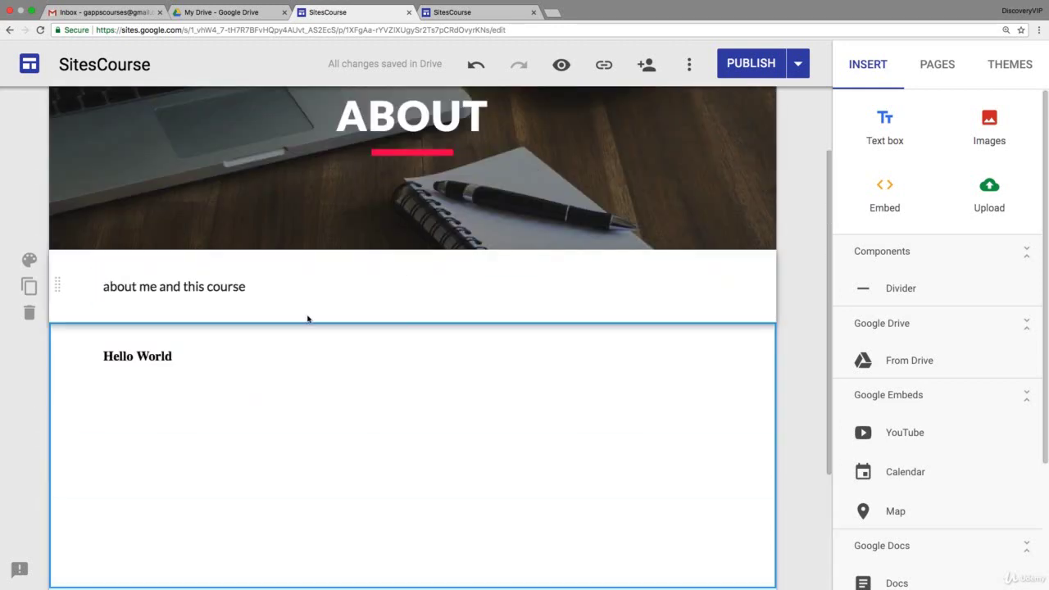
pyautogui.click(120, 356)
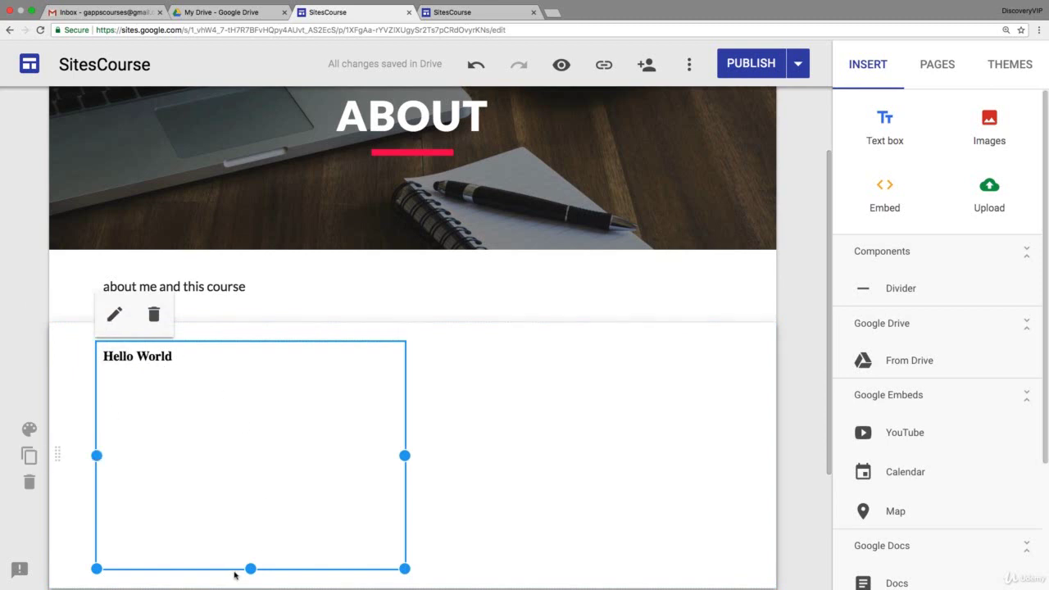
pyautogui.moveTo(250, 569); pyautogui.dragTo(251, 414)
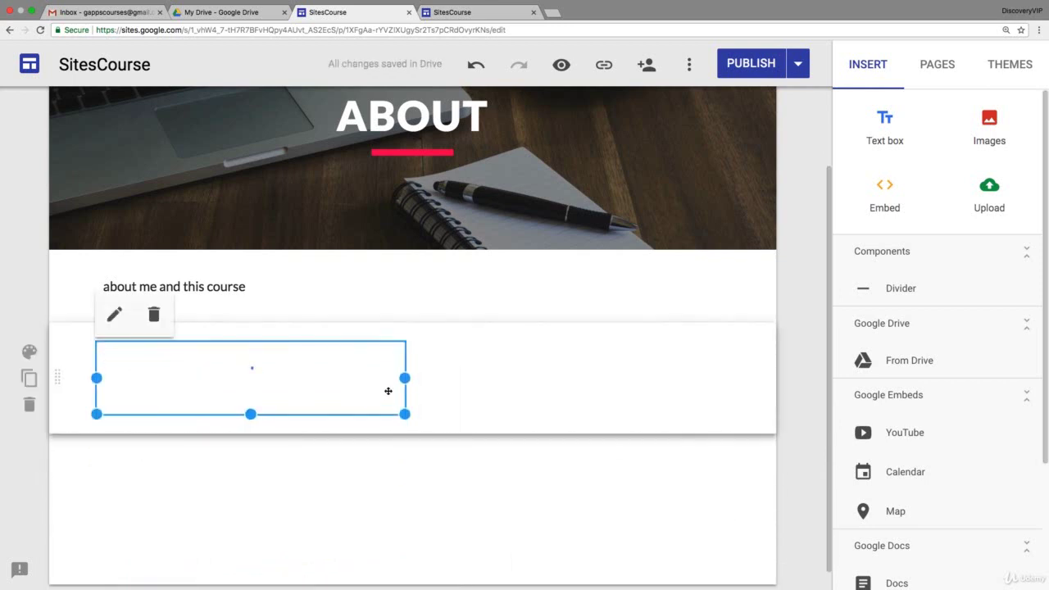
pyautogui.moveTo(405, 379); pyautogui.dragTo(729, 378)
pyautogui.moveTo(412, 415); pyautogui.dragTo(420, 533)
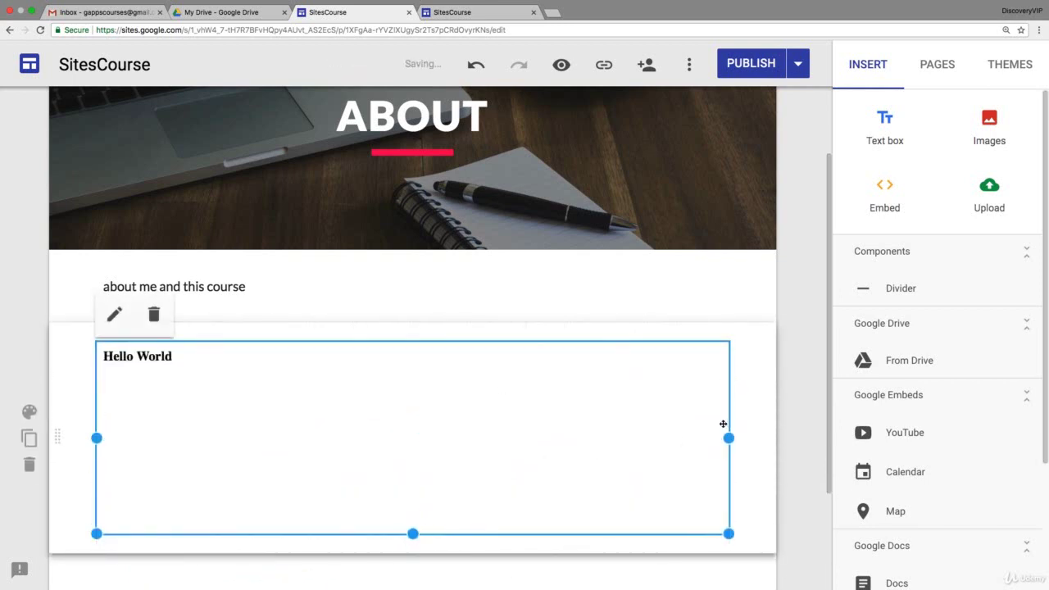
pyautogui.moveTo(728, 439); pyautogui.dragTo(297, 435)
pyautogui.click(405, 418)
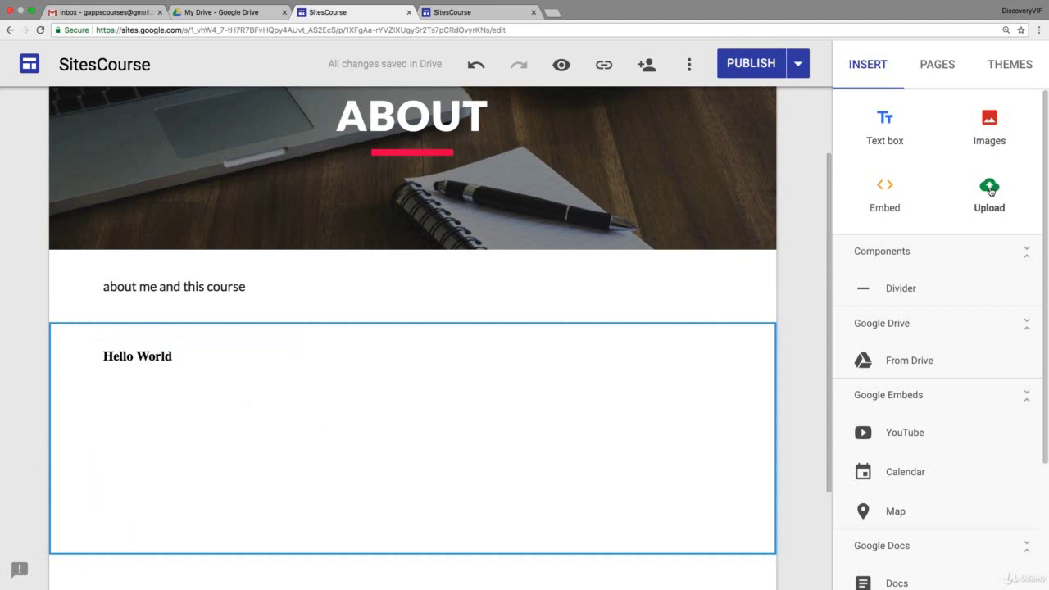
# Open the local file picker for uploading a file to the page, and close it without choosing anything
pyautogui.scroll(-2, 373, 323)
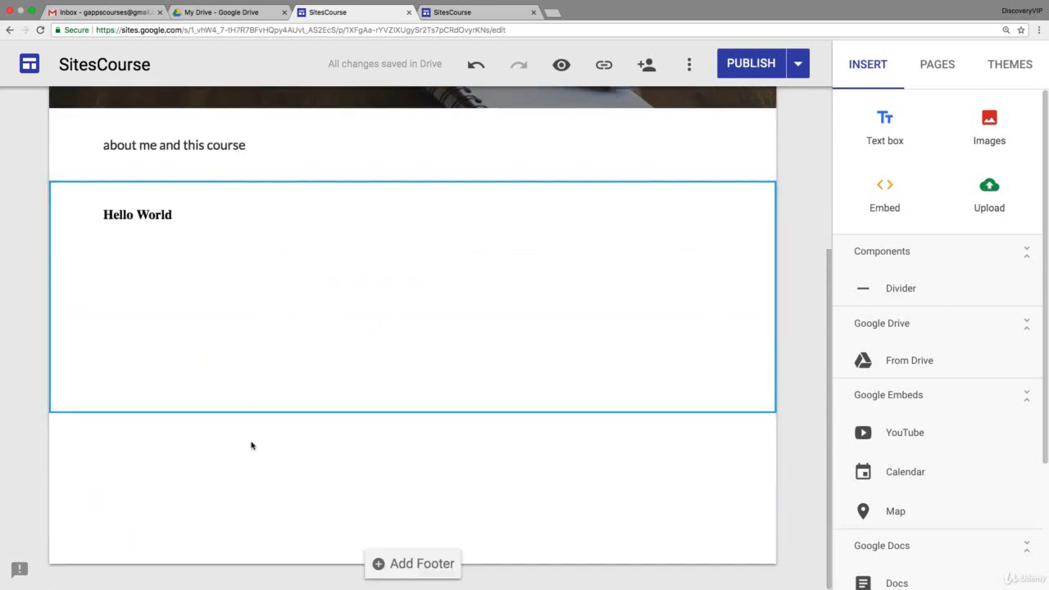
pyautogui.click(982, 190)
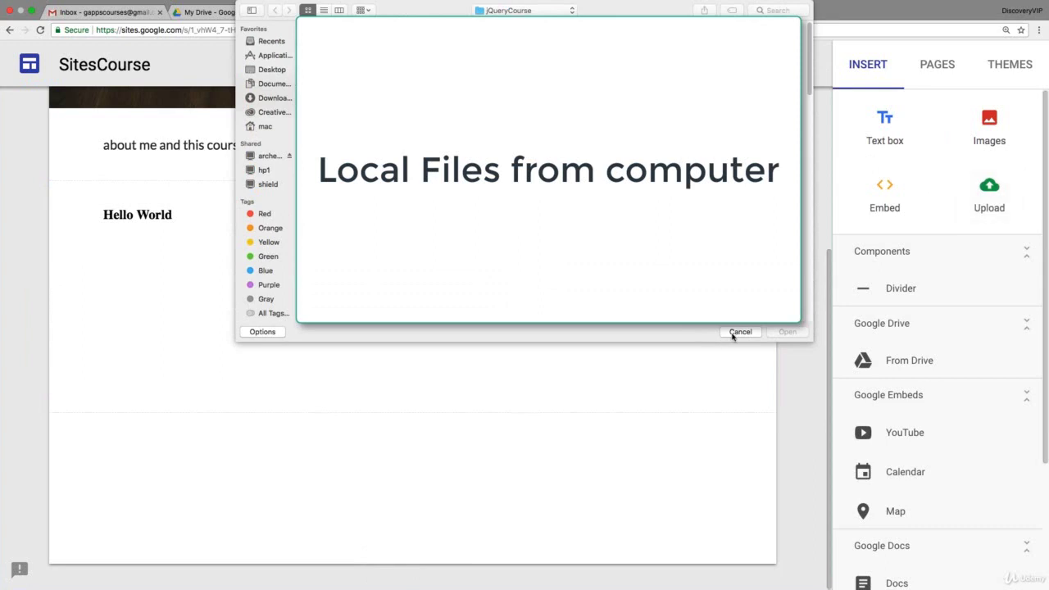
pyautogui.click(737, 332)
# Check the site's page list and the header navigation of the about page, and publish the updated site
pyautogui.click(937, 72)
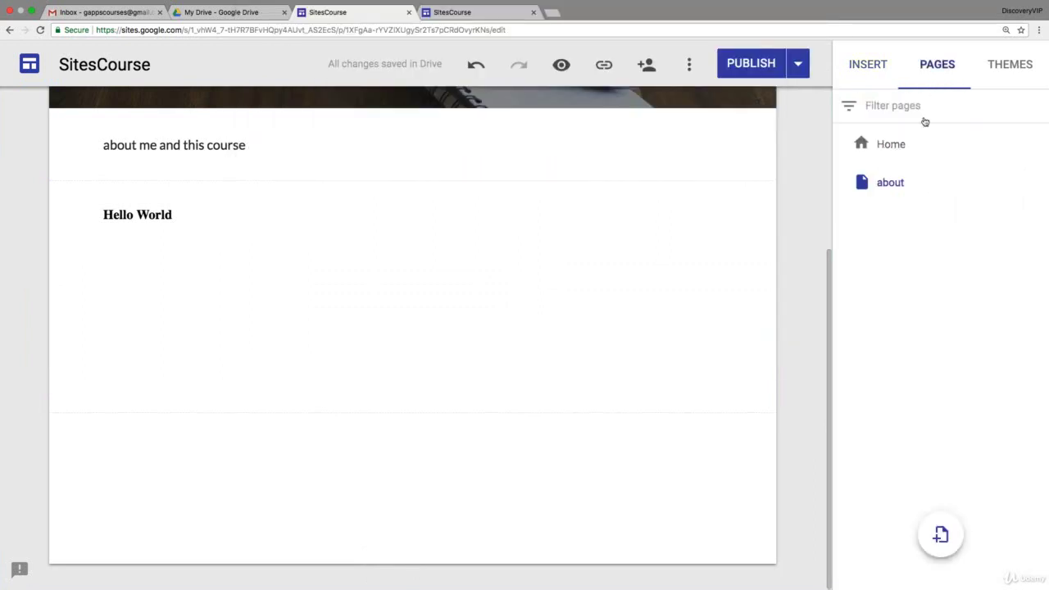
pyautogui.scroll(3, 736, 233)
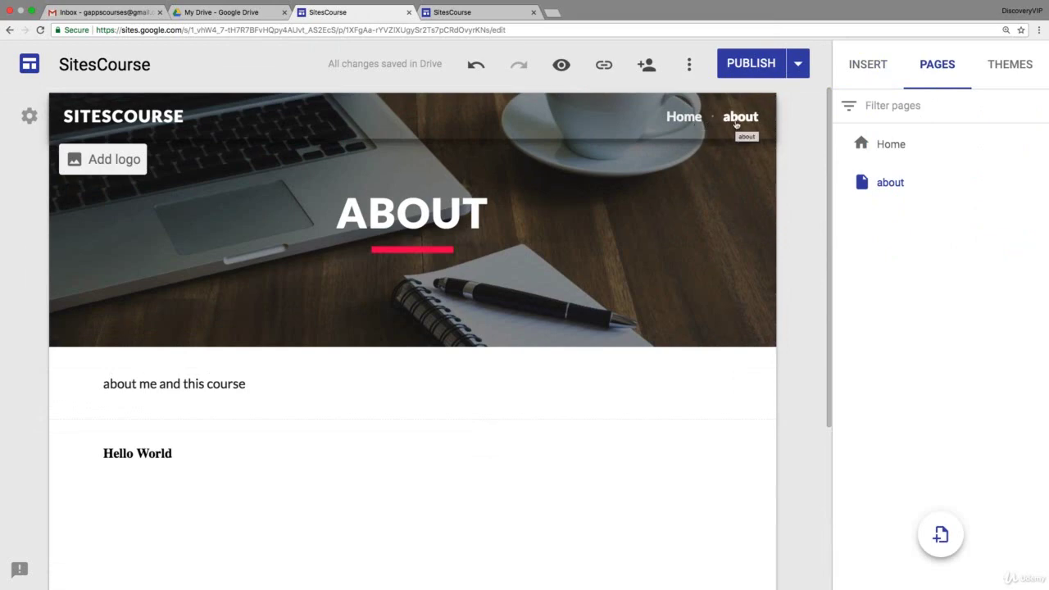
pyautogui.click(749, 63)
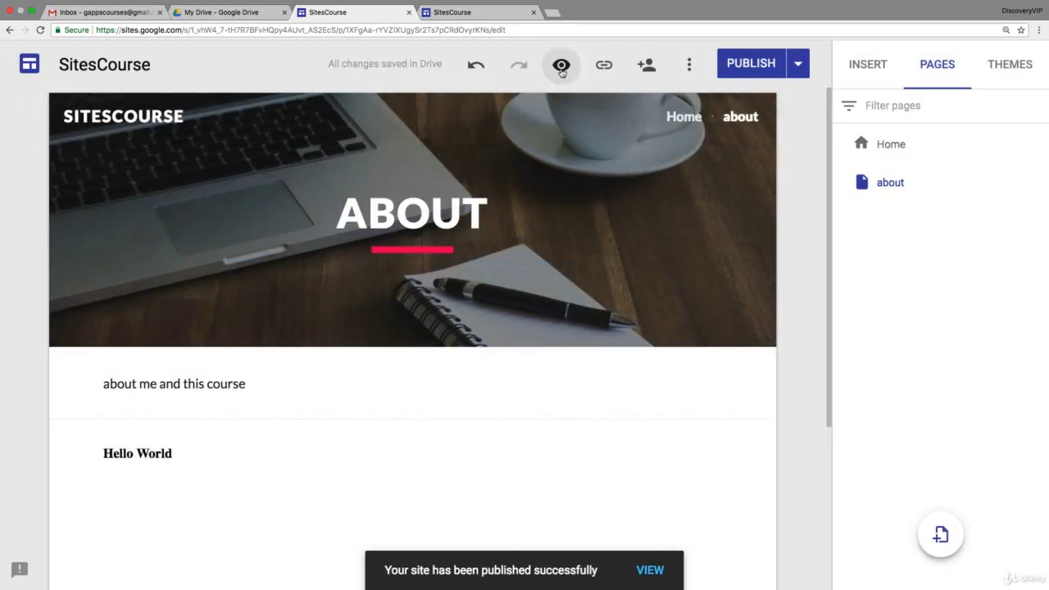
# Preview the site at desktop size and switch between the Home and about pages through its navigation
pyautogui.click(561, 65)
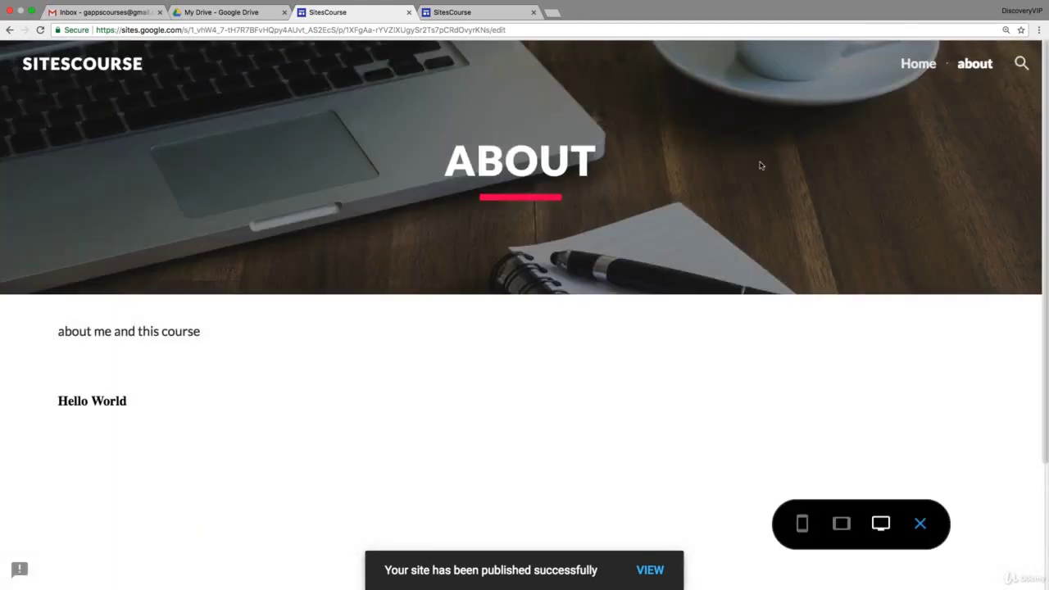
pyautogui.click(919, 65)
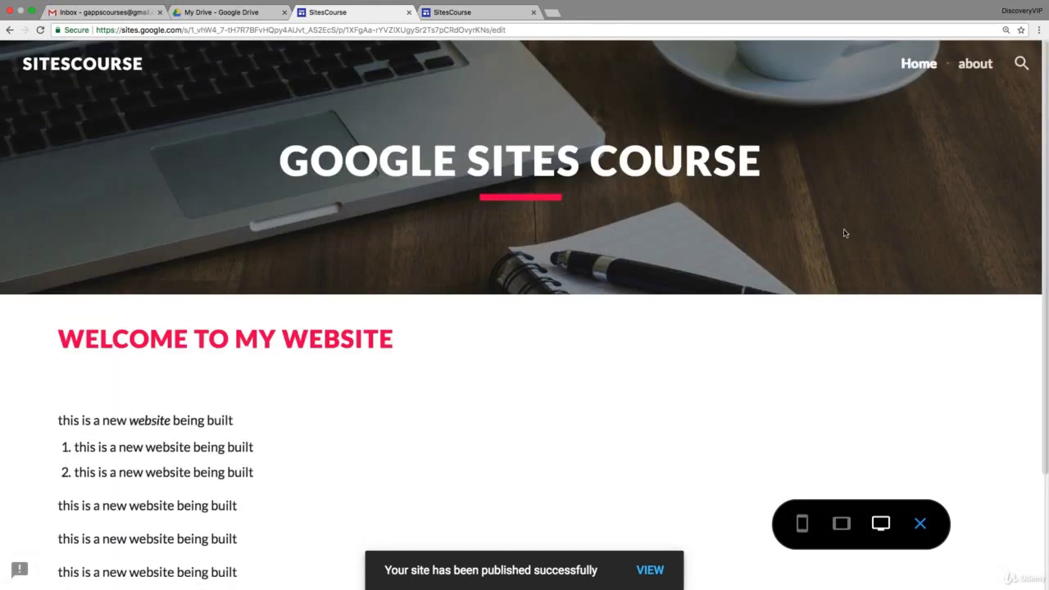
pyautogui.click(974, 64)
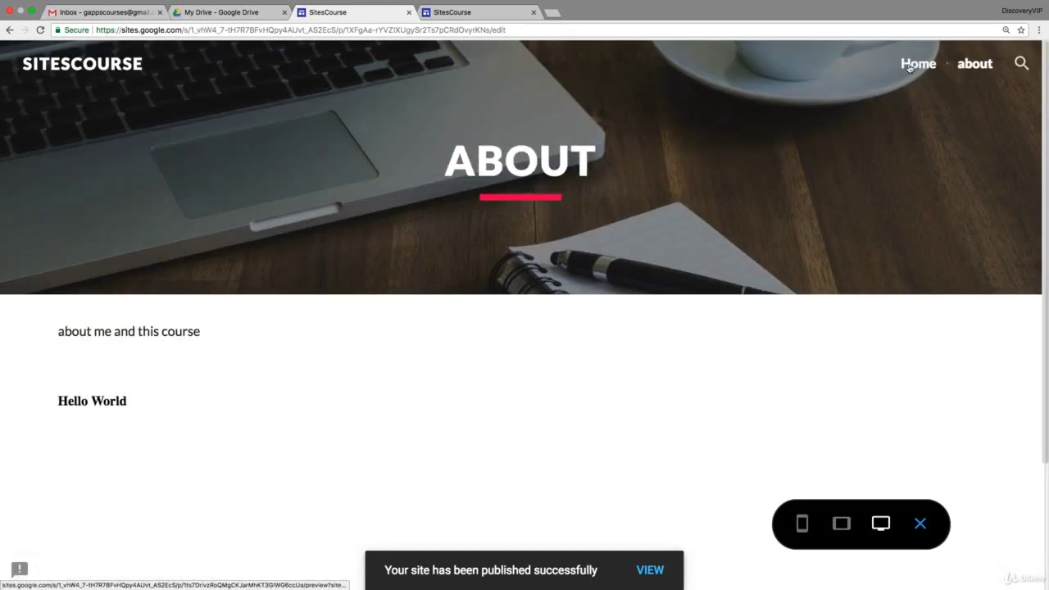
pyautogui.click(918, 64)
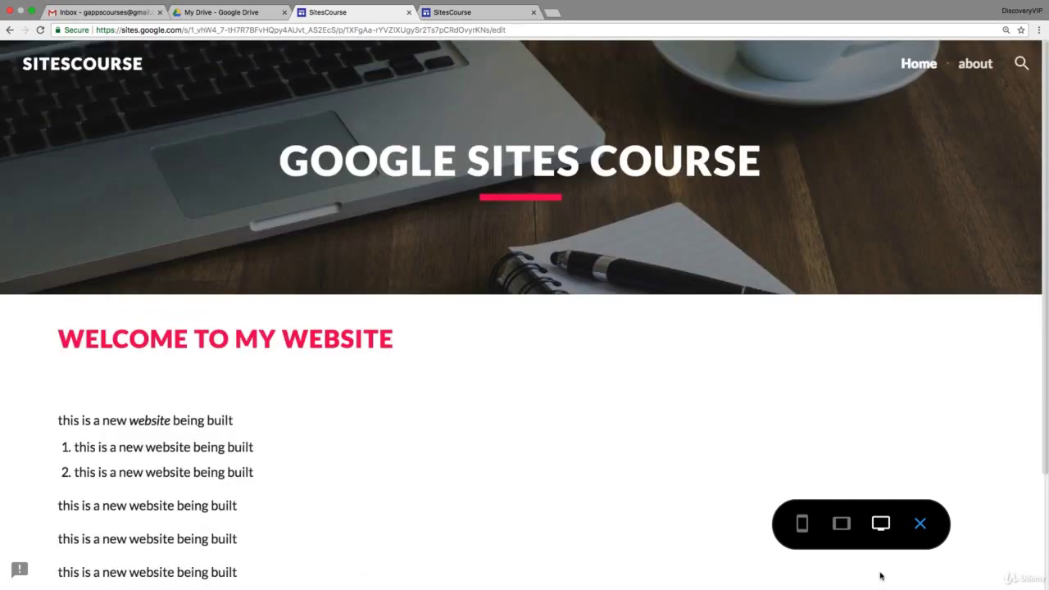
# Preview the site at tablet and phone sizes, try the phone layout's navigation menu, and leave the preview
pyautogui.click(841, 523)
pyautogui.click(802, 523)
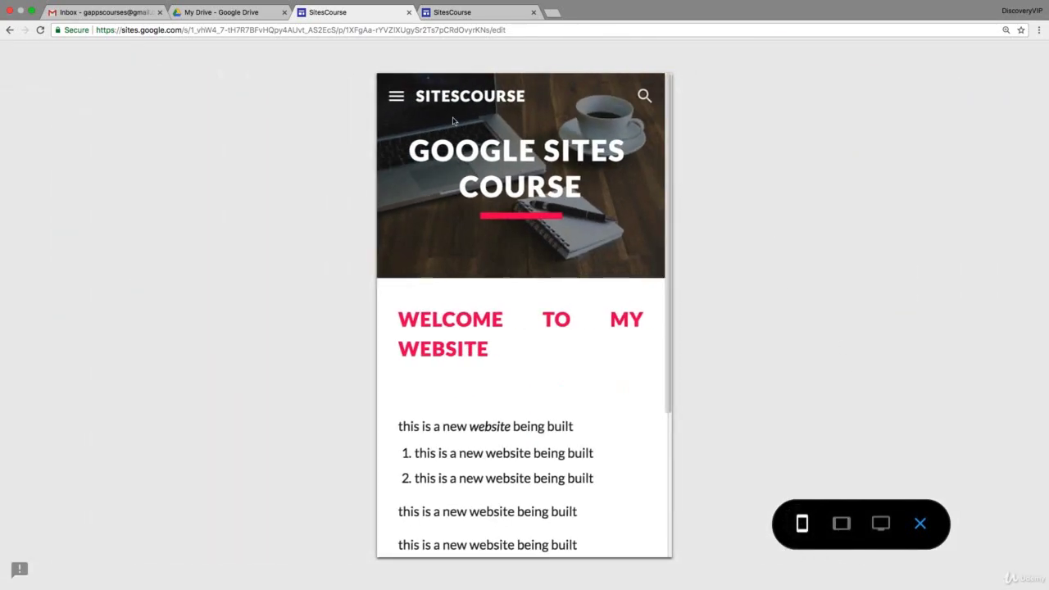
pyautogui.click(397, 97)
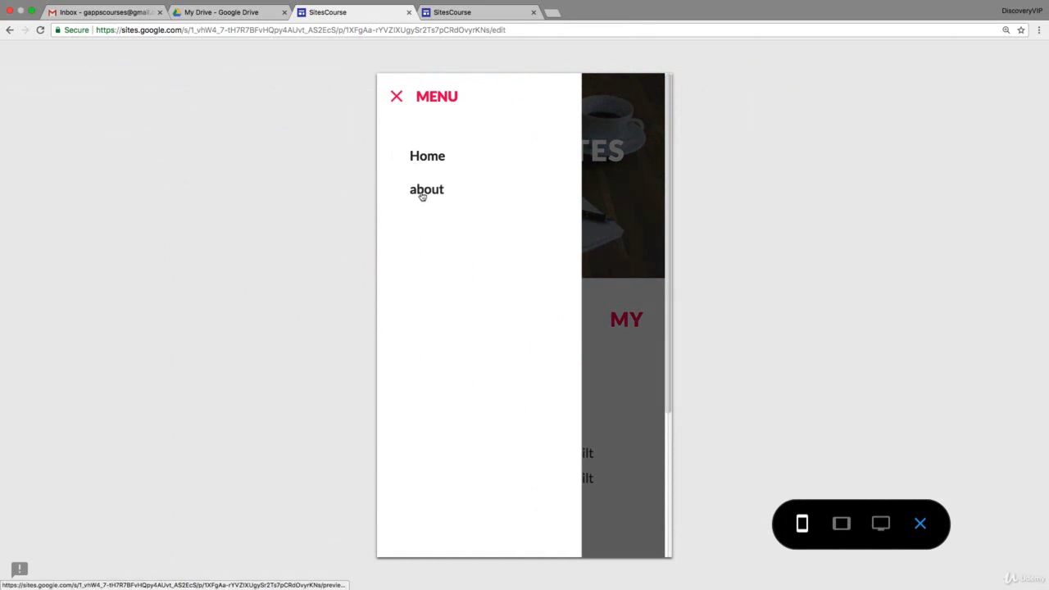
pyautogui.click(439, 193)
pyautogui.click(397, 97)
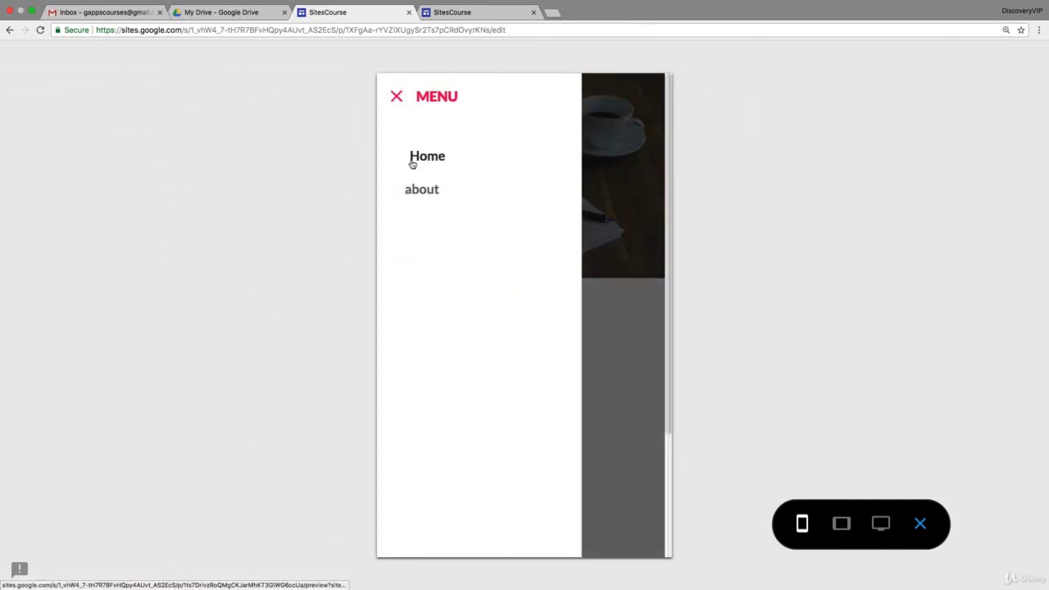
pyautogui.click(841, 523)
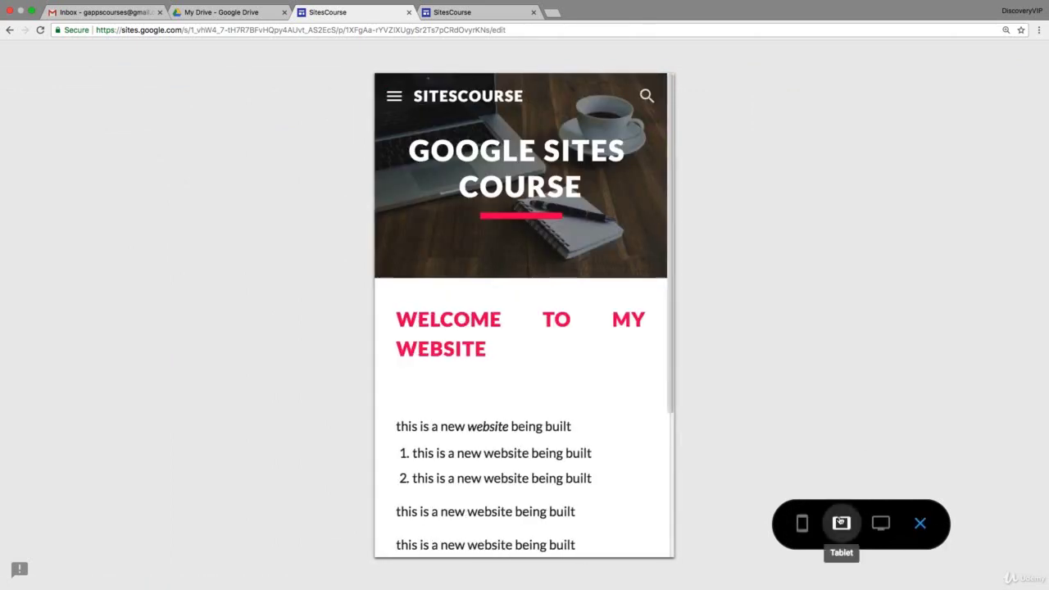
pyautogui.press('Escape')
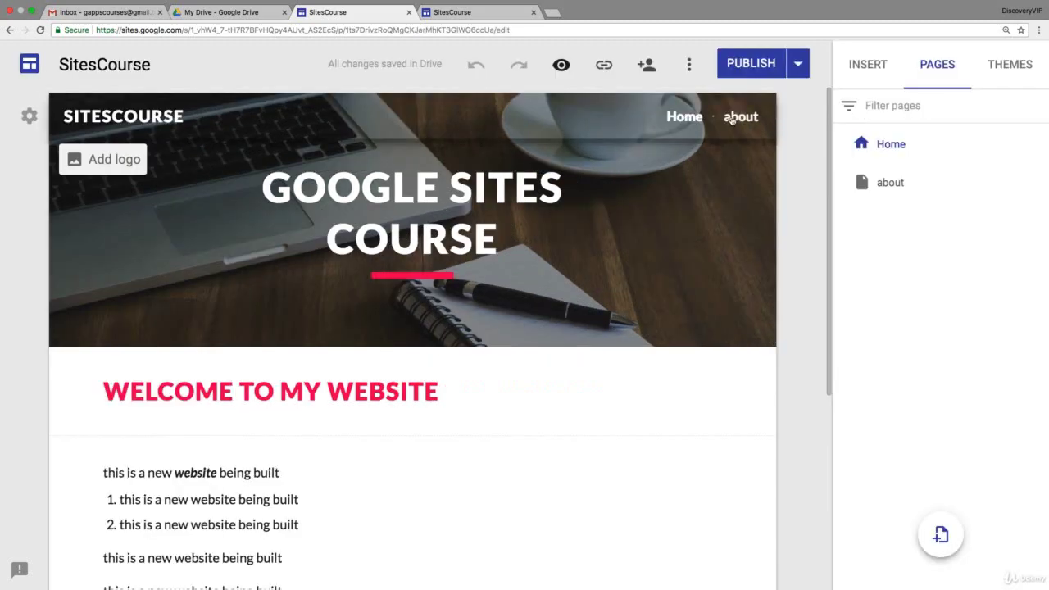
# Make the about page the site's homepage
pyautogui.click(1037, 181)
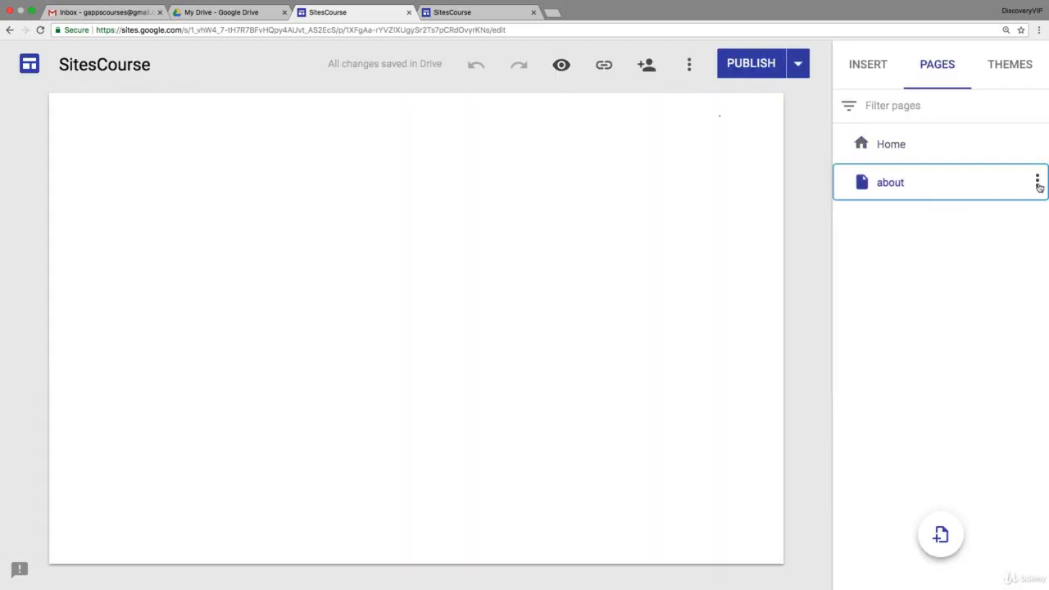
pyautogui.click(1037, 181)
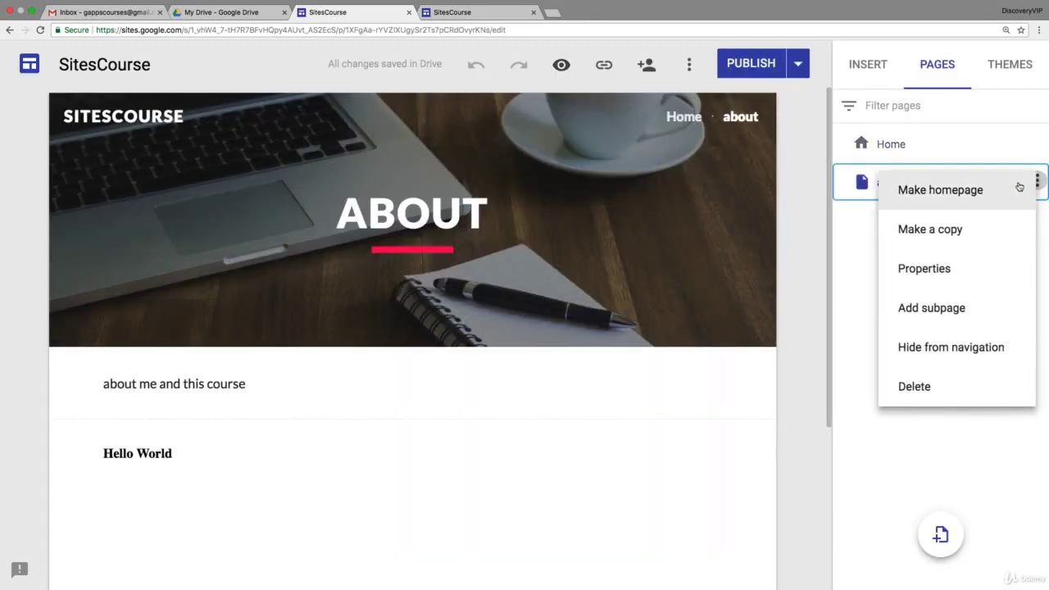
pyautogui.click(941, 198)
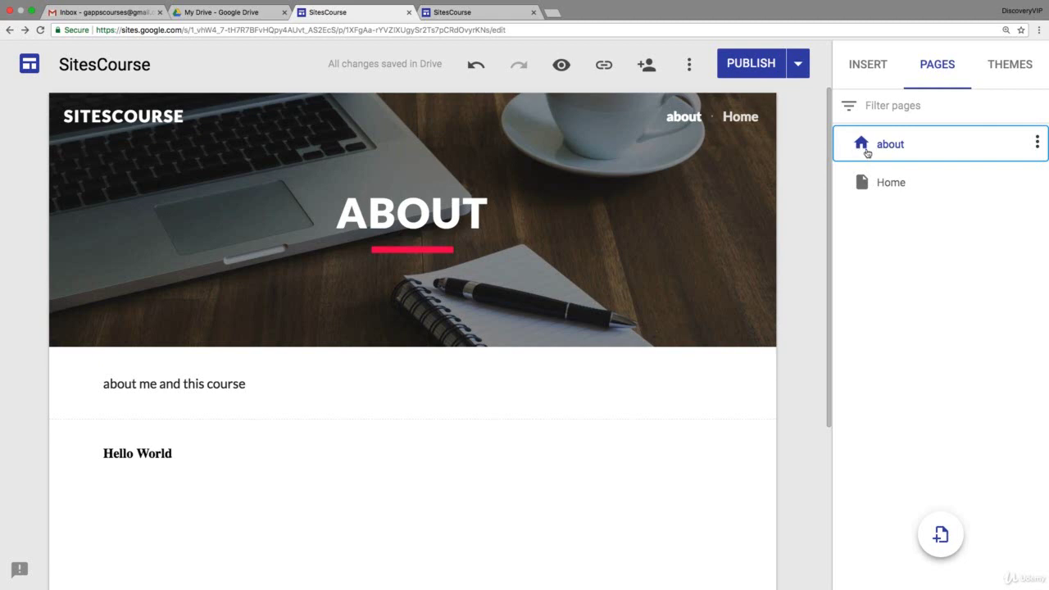
# Rename the about page as About and set its custom path to a in the page properties
pyautogui.click(1035, 144)
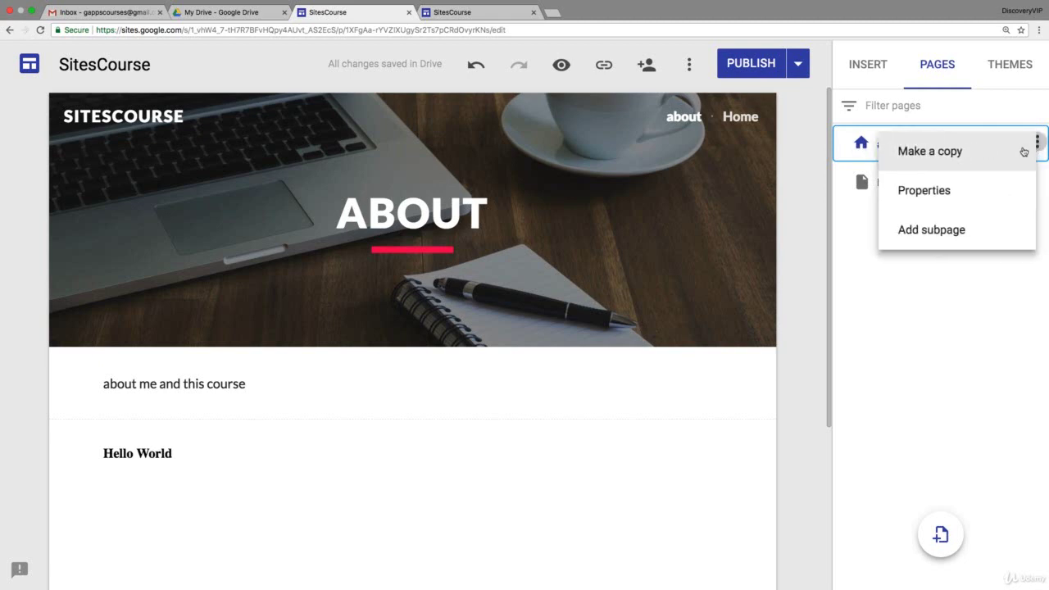
pyautogui.click(885, 201)
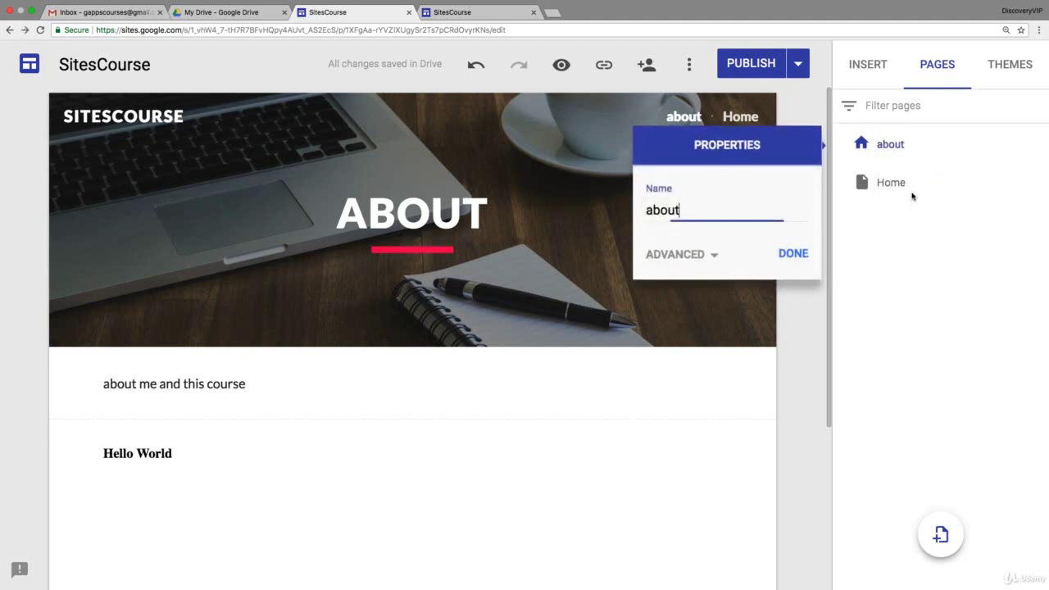
pyautogui.click(712, 257)
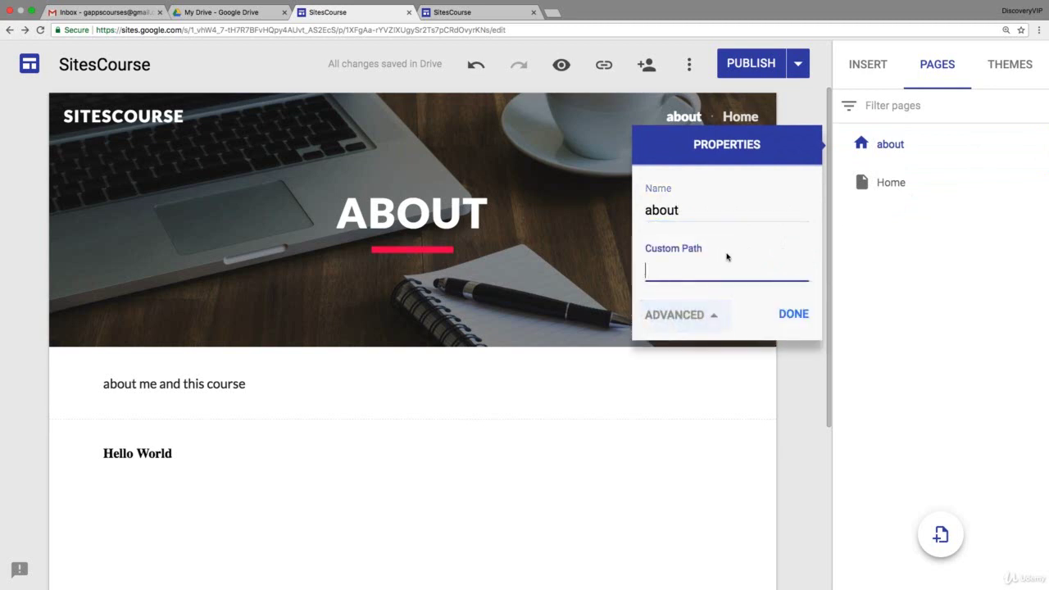
pyautogui.click(713, 210)
pyautogui.moveTo(714, 210); pyautogui.dragTo(611, 213)
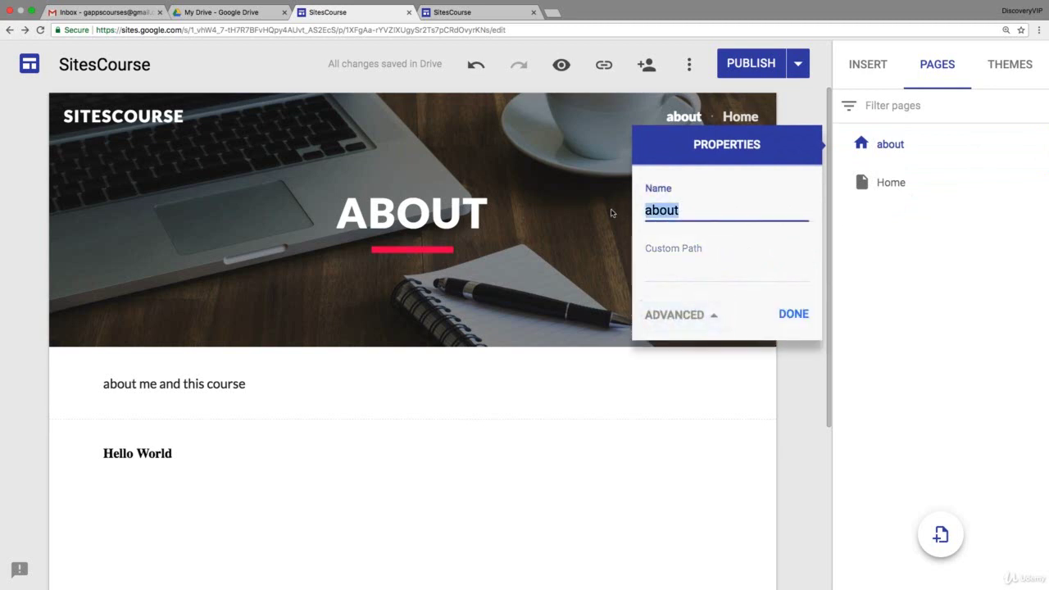
pyautogui.write('About')
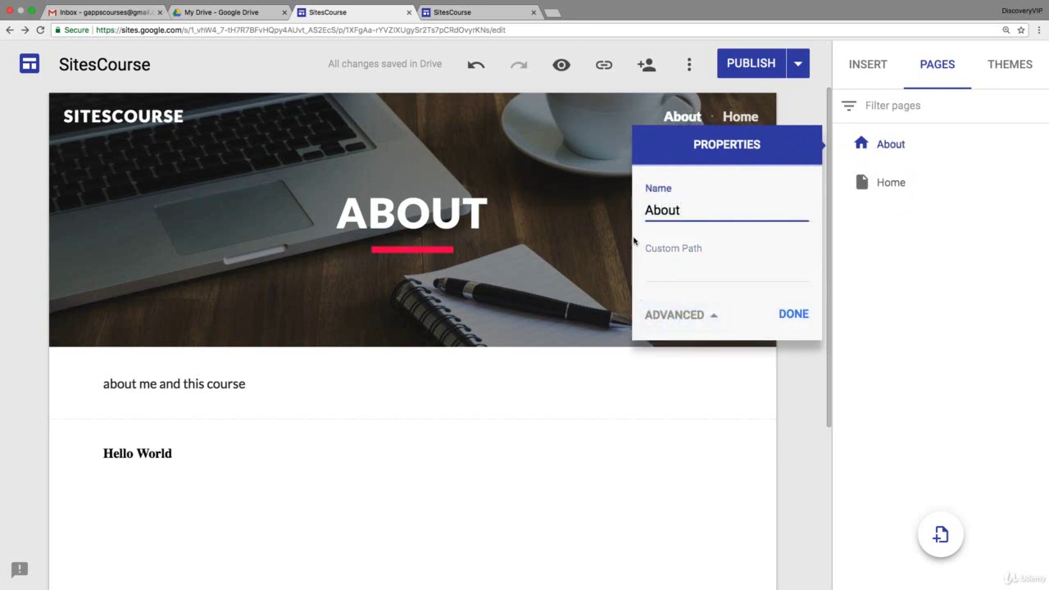
pyautogui.click(673, 267)
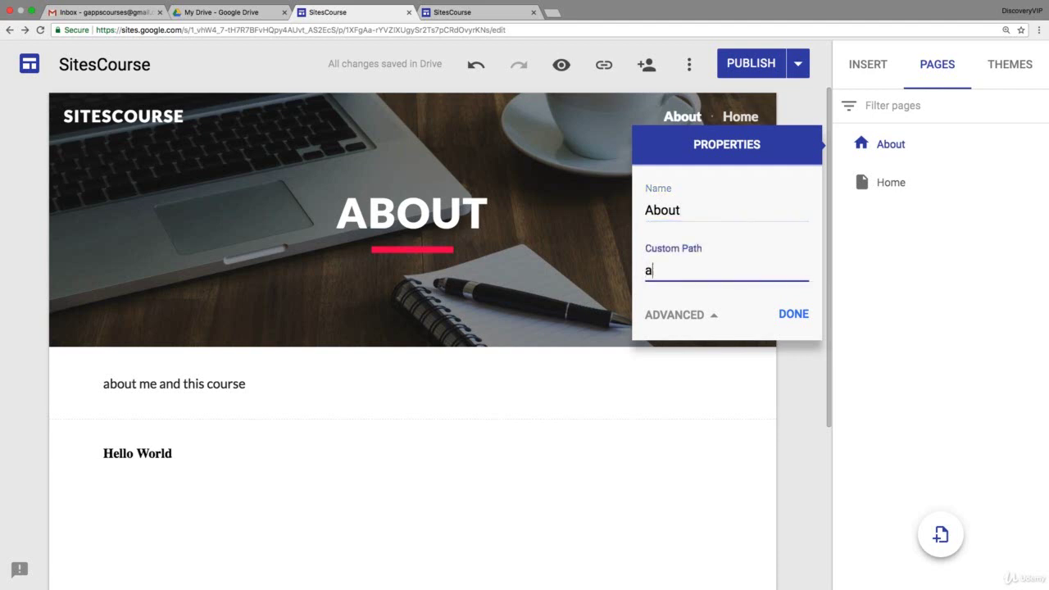
pyautogui.click(787, 315)
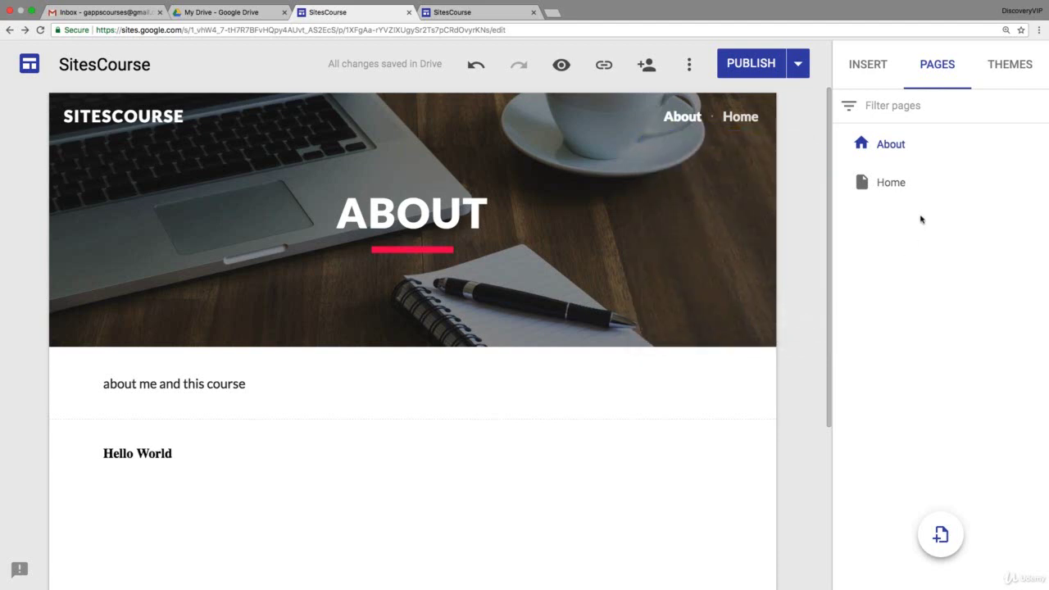
# Preview the site, follow the navigation from About to Home, and exit the preview
pyautogui.click(566, 65)
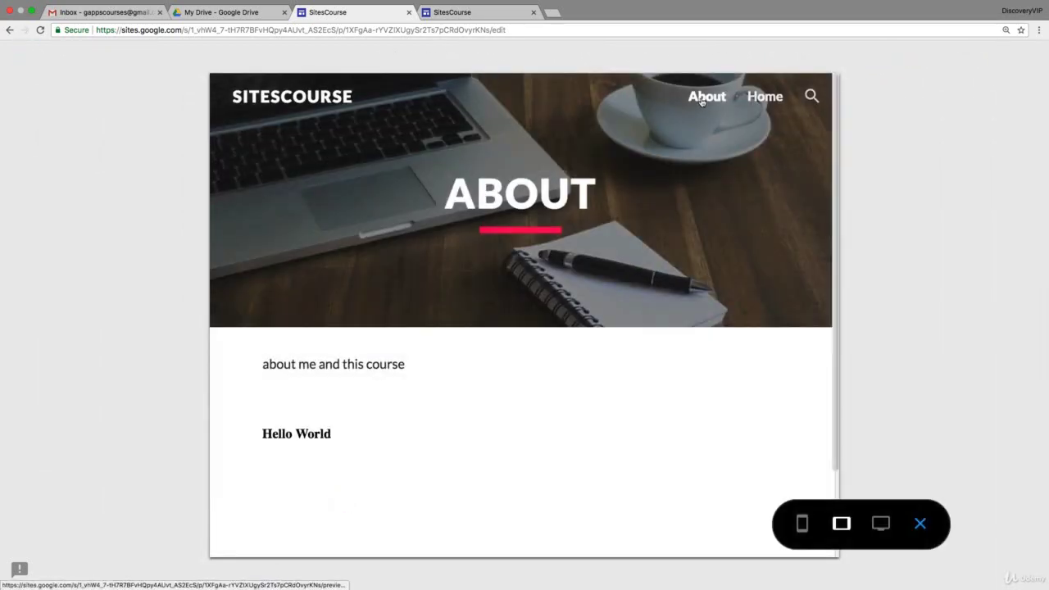
pyautogui.click(758, 96)
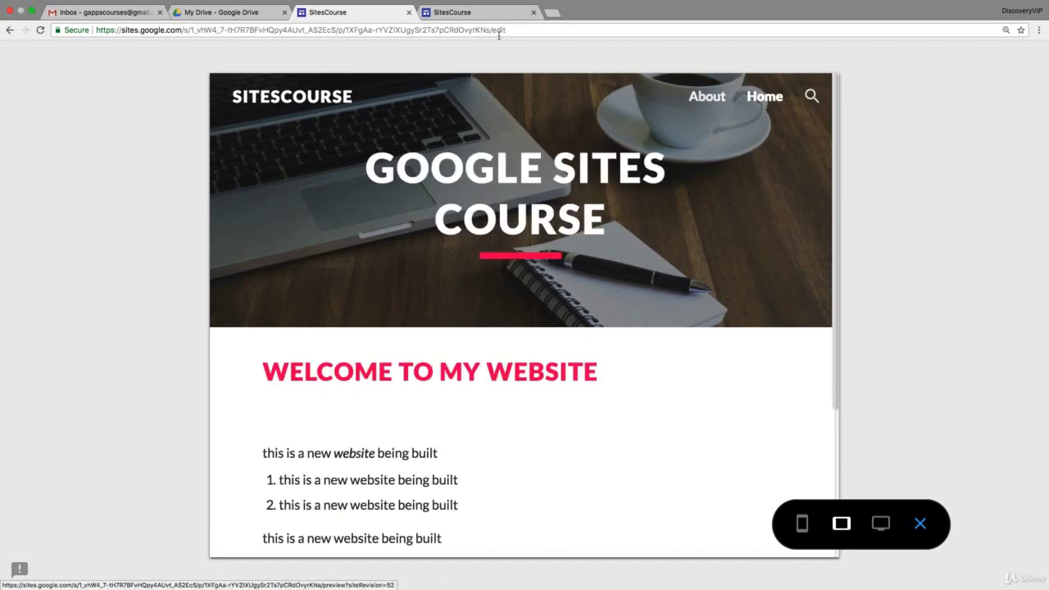
pyautogui.click(920, 523)
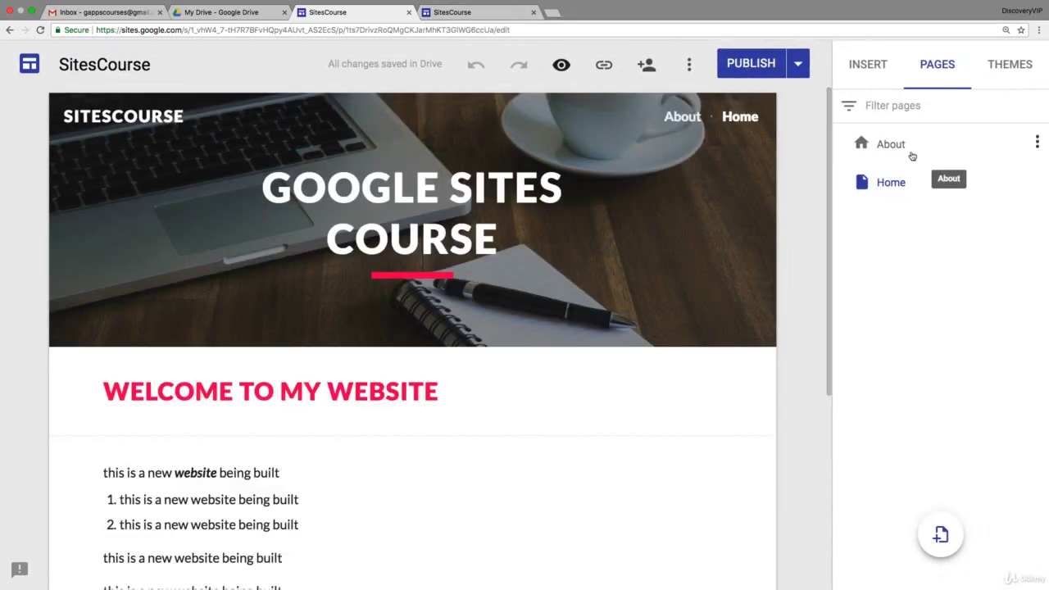
# Make the Home page the site's homepage again
pyautogui.click(1034, 181)
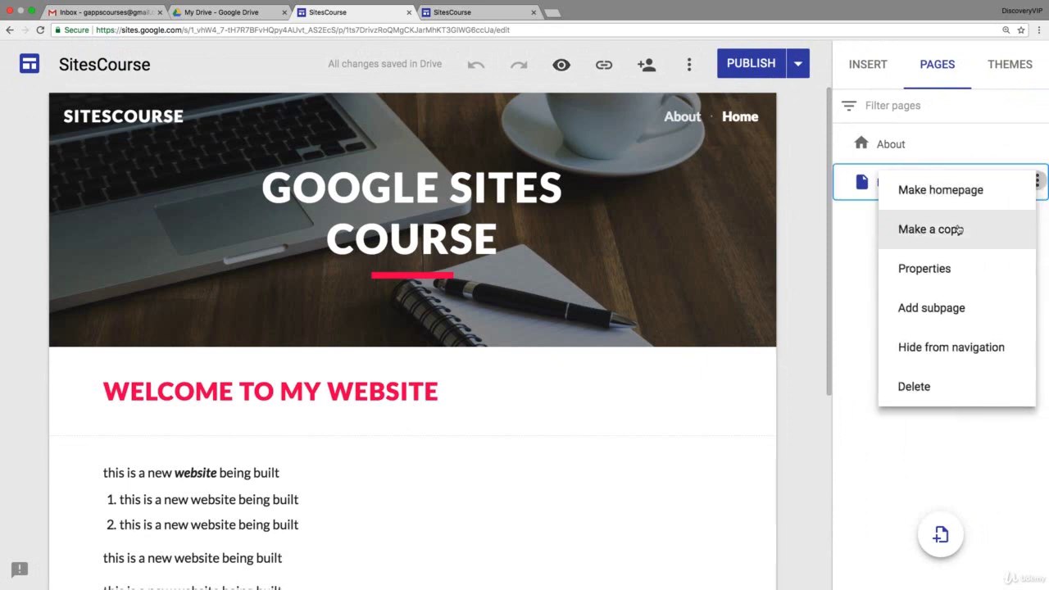
pyautogui.click(965, 192)
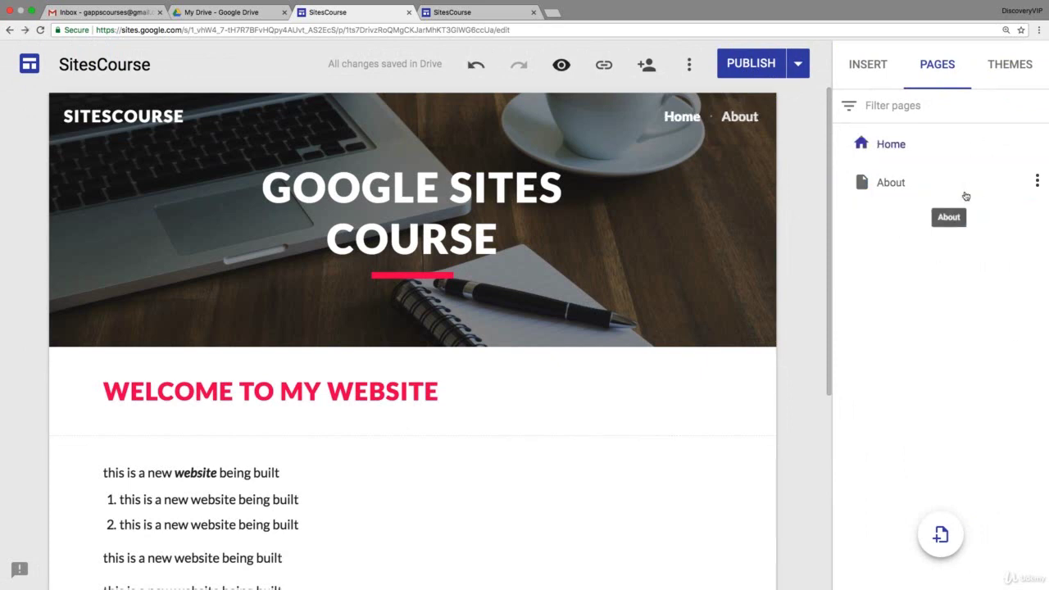
pyautogui.click(402, 465)
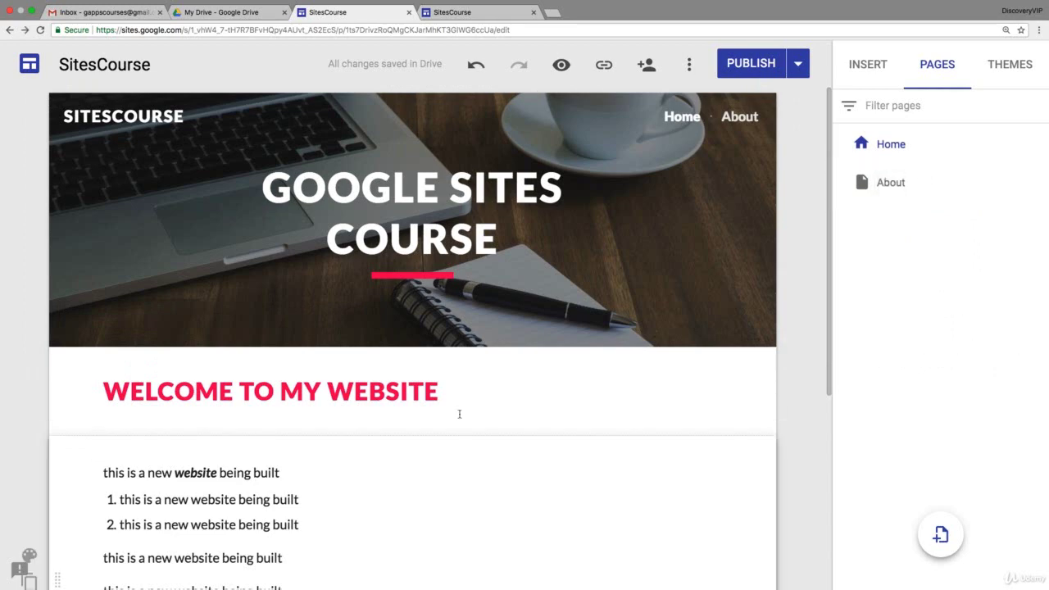
pyautogui.click(459, 412)
# Add a new page named secret to the site
pyautogui.click(942, 537)
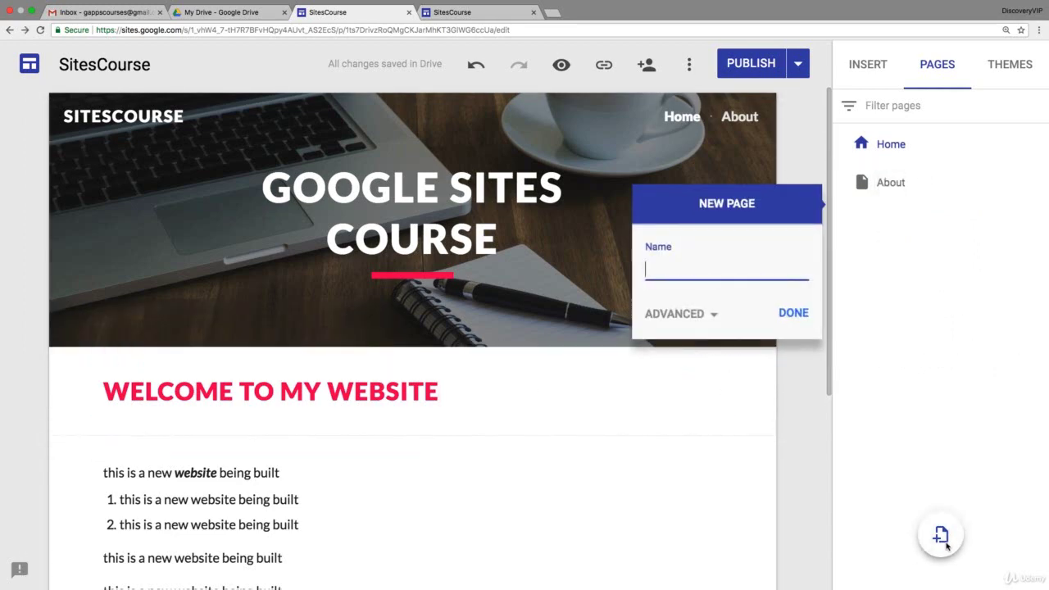
pyautogui.write('secret')
pyautogui.click(793, 314)
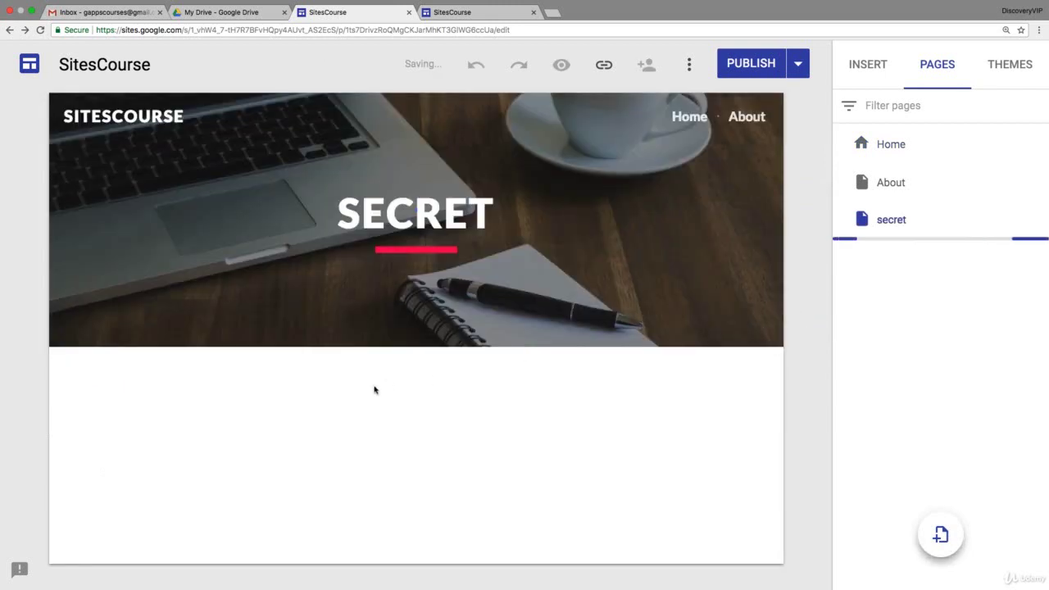
# Insert a text box on the secret page reading "this is a secret not in the navbar"
pyautogui.click(869, 68)
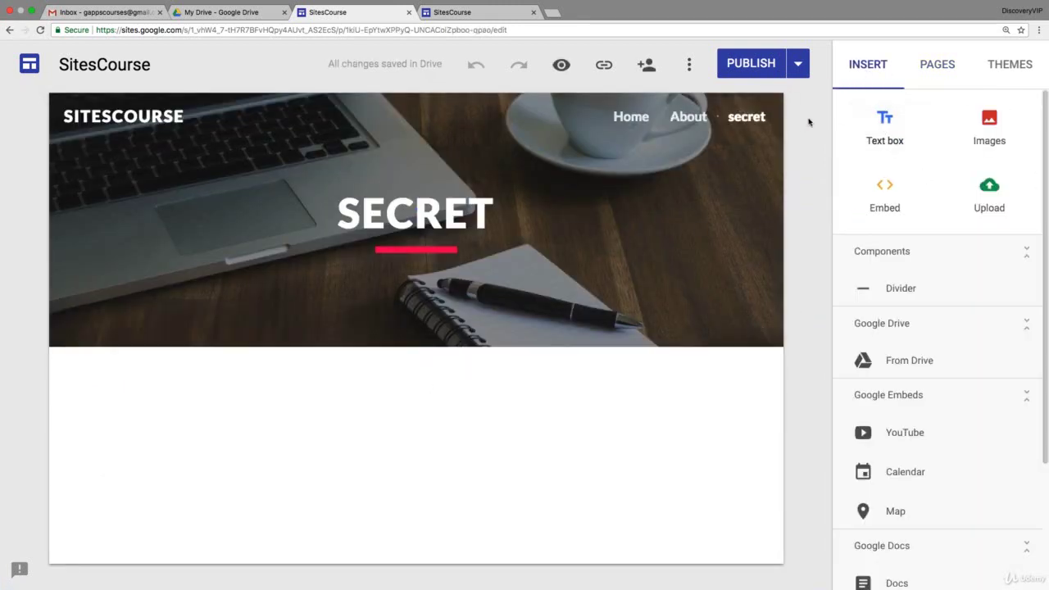
pyautogui.click(877, 127)
pyautogui.write('this is a se')
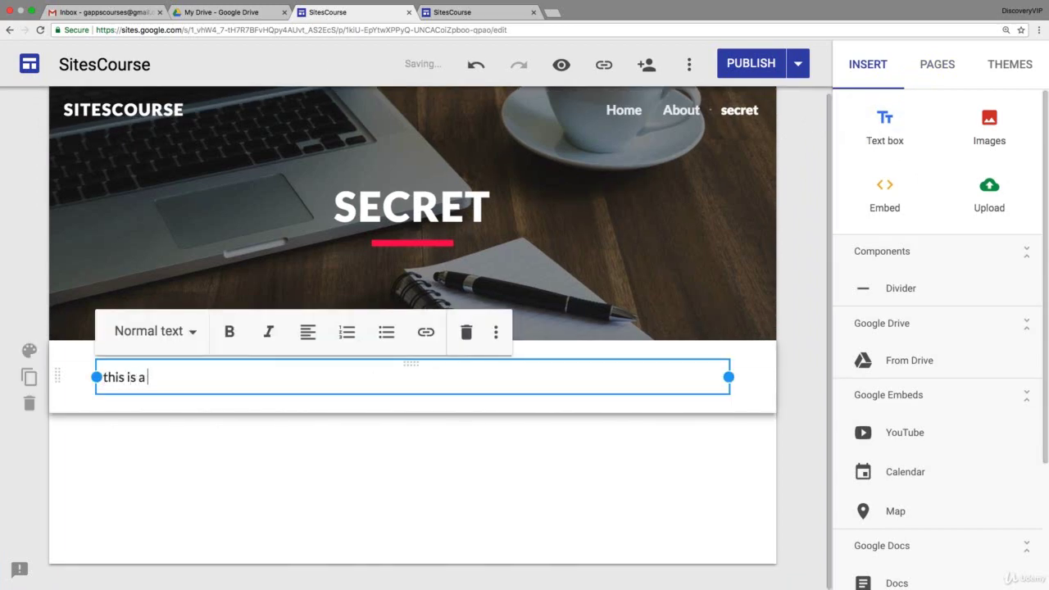
pyautogui.write('cret not in the navbar')
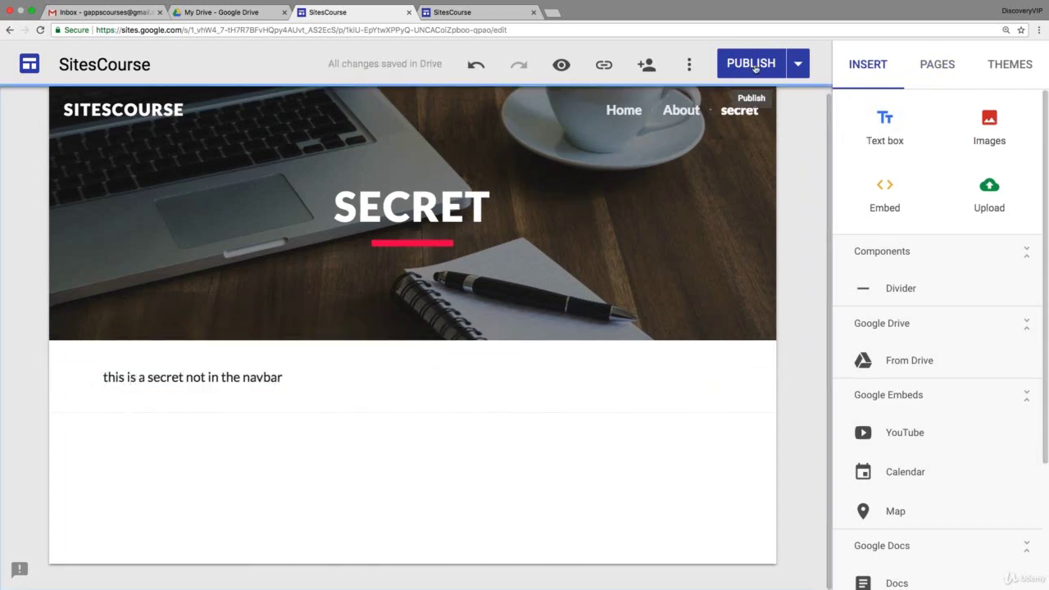
# Publish the updated site and open its published version
pyautogui.click(754, 65)
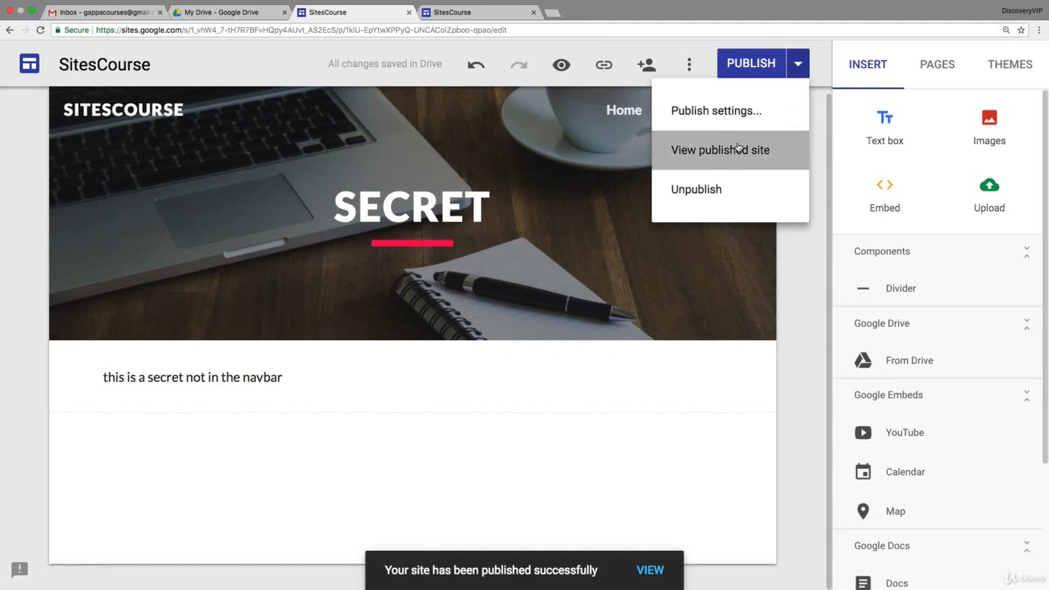
pyautogui.click(740, 145)
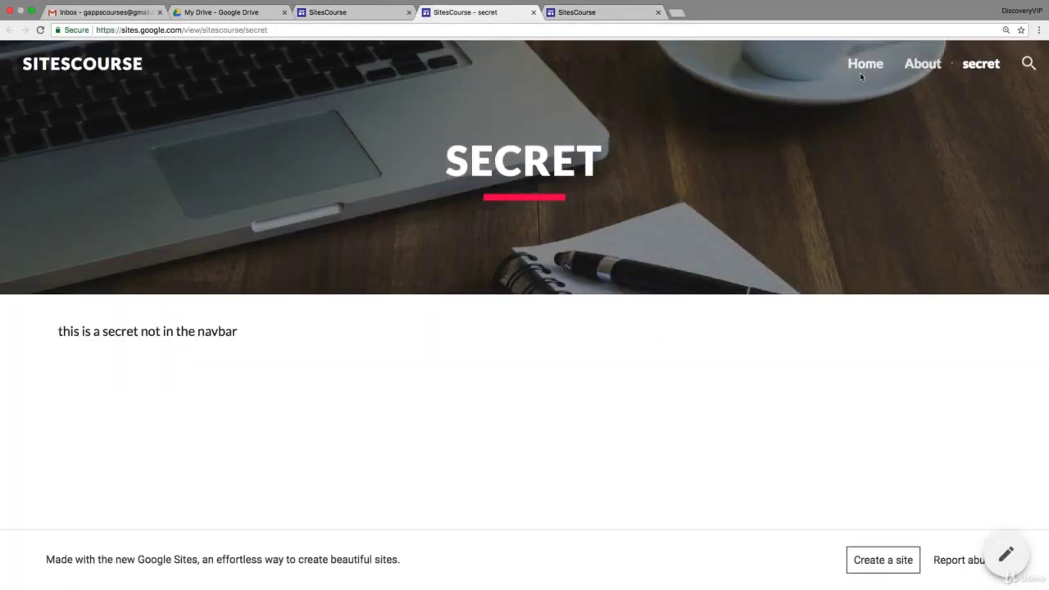
# Check the published About and Home page addresses, and load the secret page by replacing home with secret in the URL
pyautogui.click(923, 65)
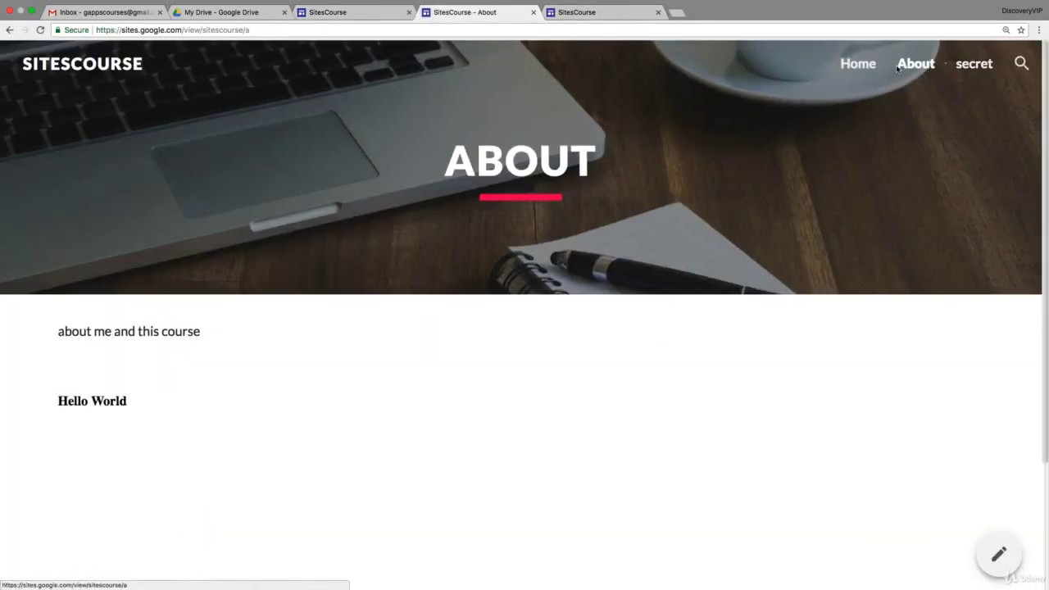
pyautogui.doubleClick(248, 29)
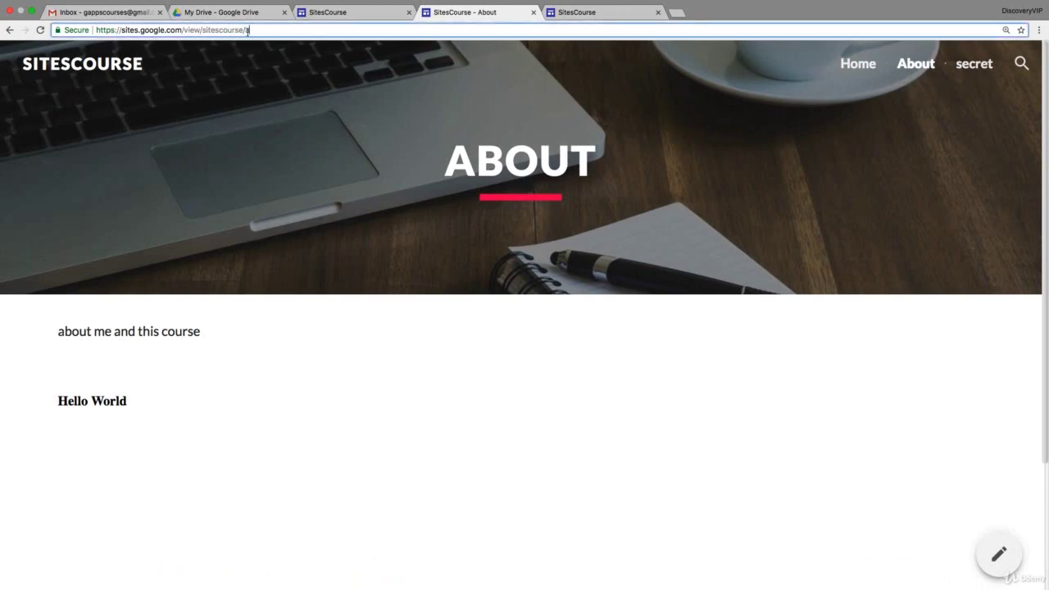
pyautogui.click(858, 64)
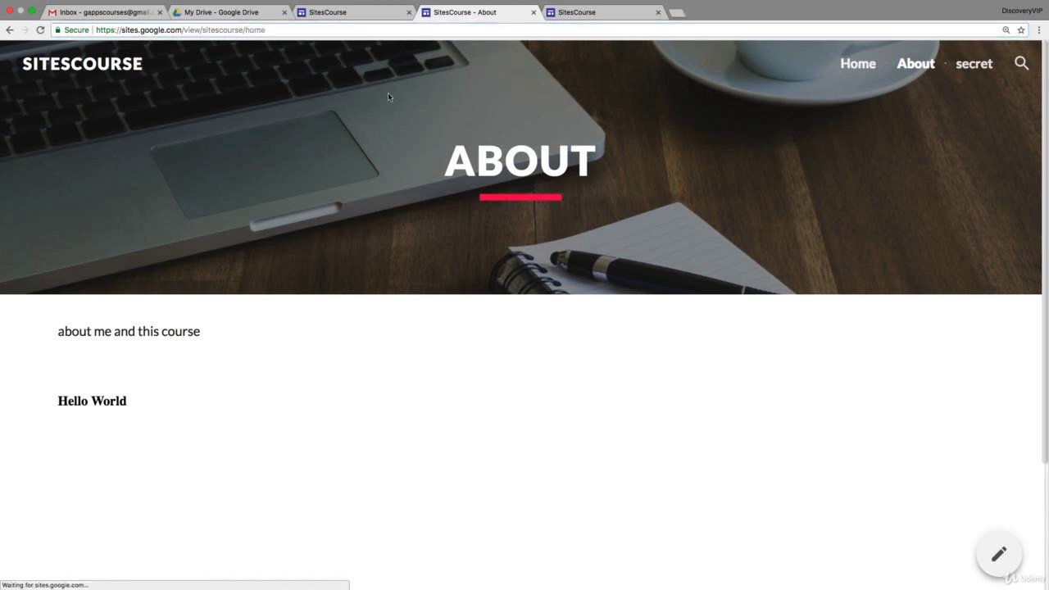
pyautogui.doubleClick(261, 30)
pyautogui.moveTo(262, 29); pyautogui.dragTo(247, 29)
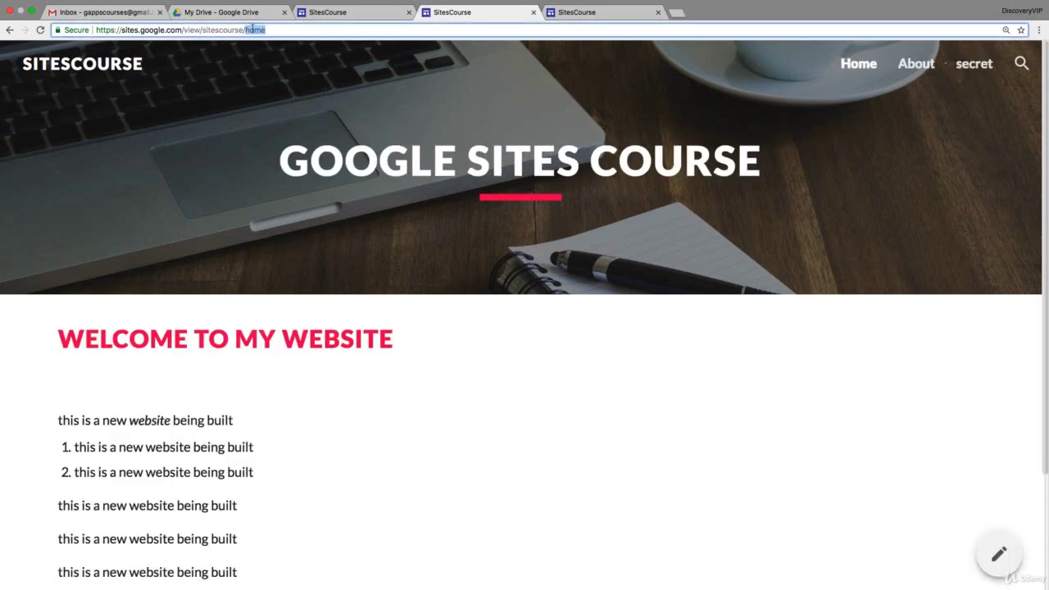
pyautogui.write('secret')
pyautogui.press('Return')
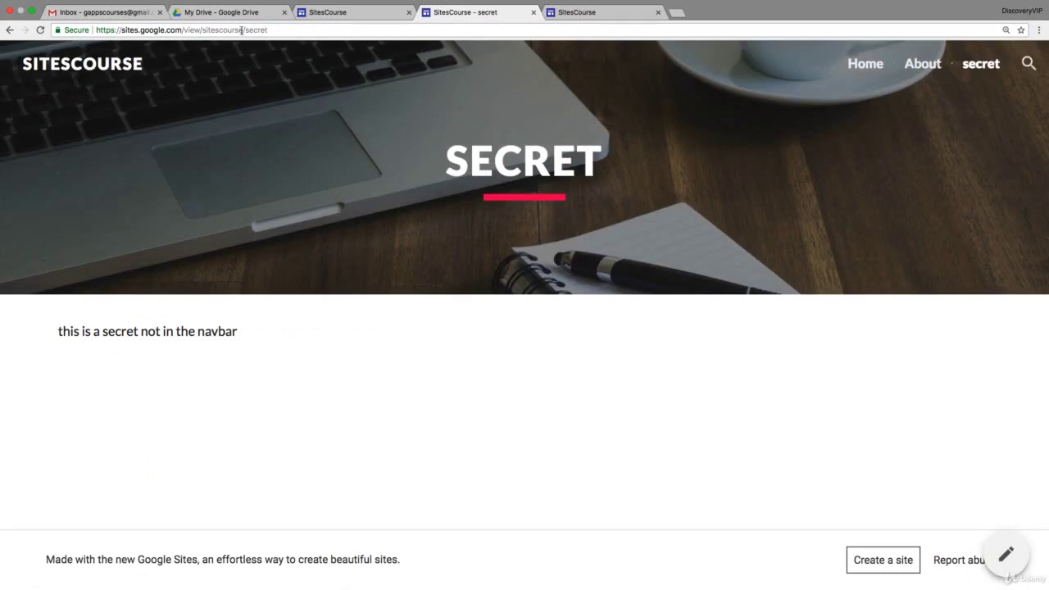
pyautogui.moveTo(241, 29); pyautogui.dragTo(287, 29)
# Return to the site editor and hide the secret page from the navigation
pyautogui.click(352, 12)
pyautogui.click(914, 94)
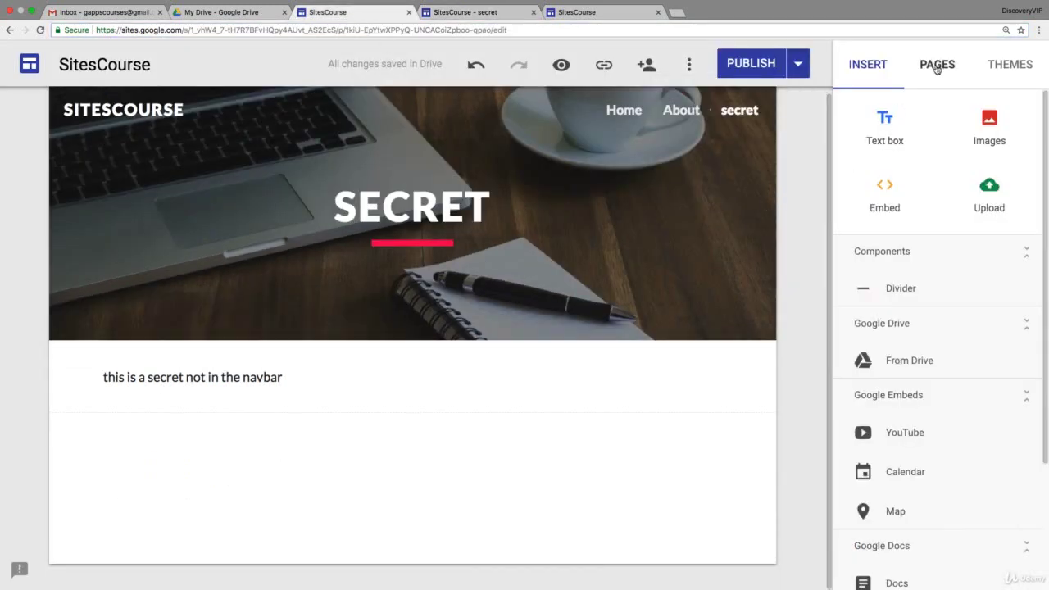
pyautogui.click(937, 69)
pyautogui.click(1036, 220)
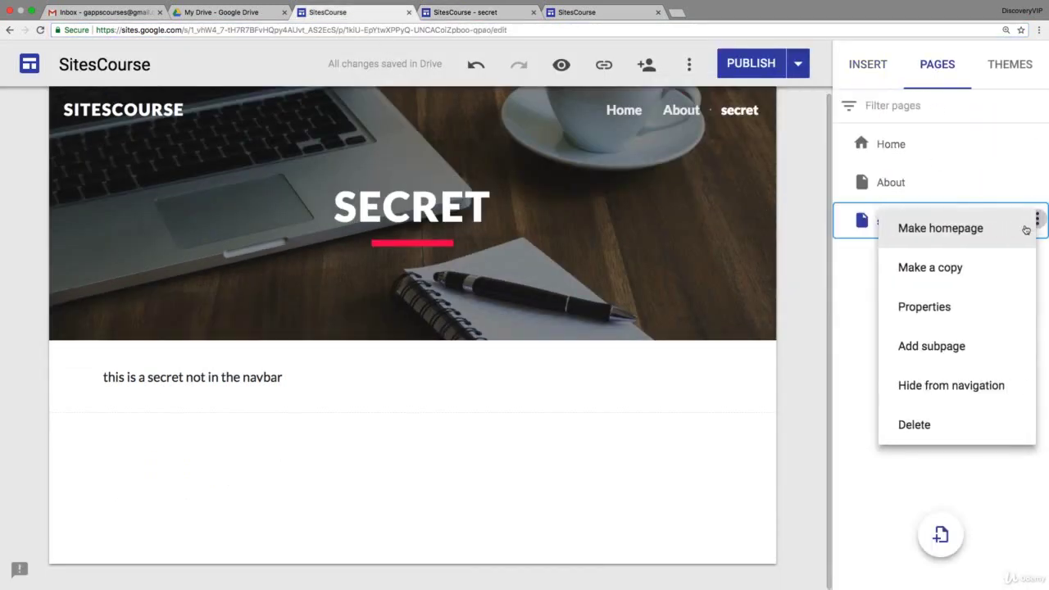
pyautogui.click(942, 384)
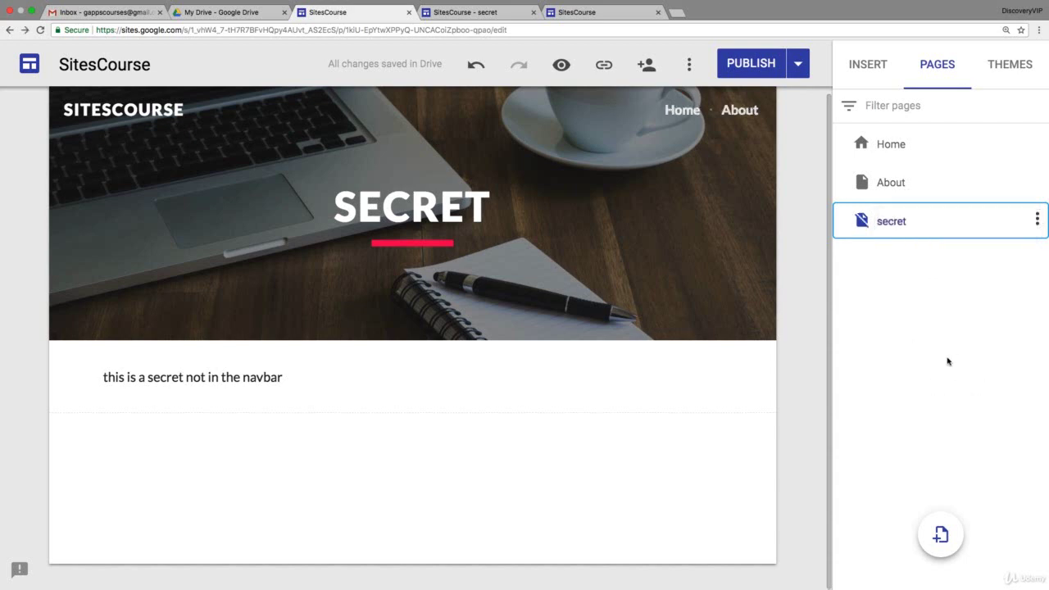
# Reload the published secret page and browse the Home and About pages to check which pages the navigation lists
pyautogui.click(606, 11)
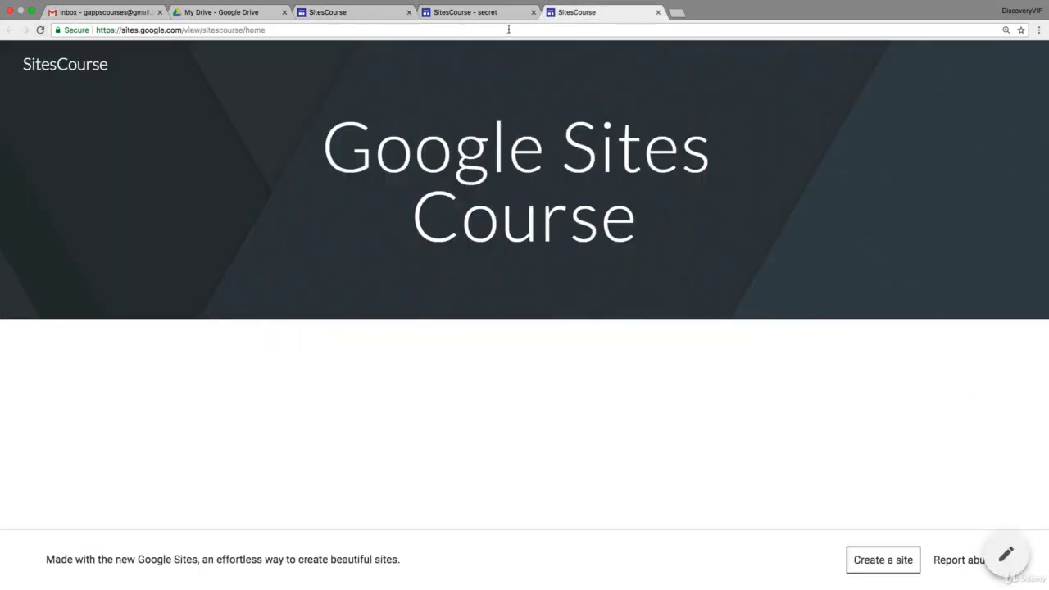
pyautogui.click(472, 11)
pyautogui.click(39, 30)
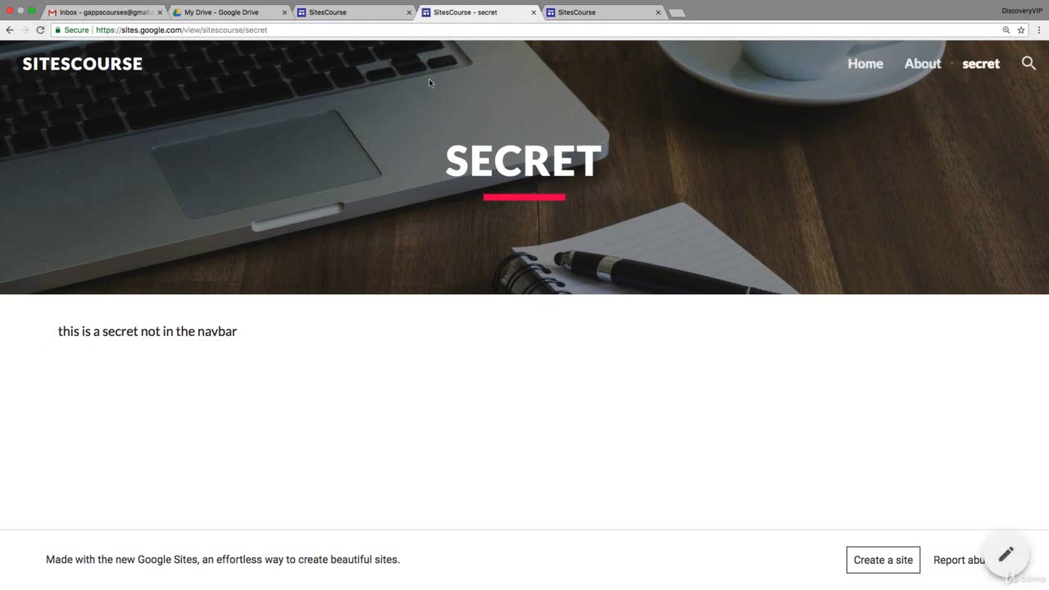
pyautogui.click(40, 31)
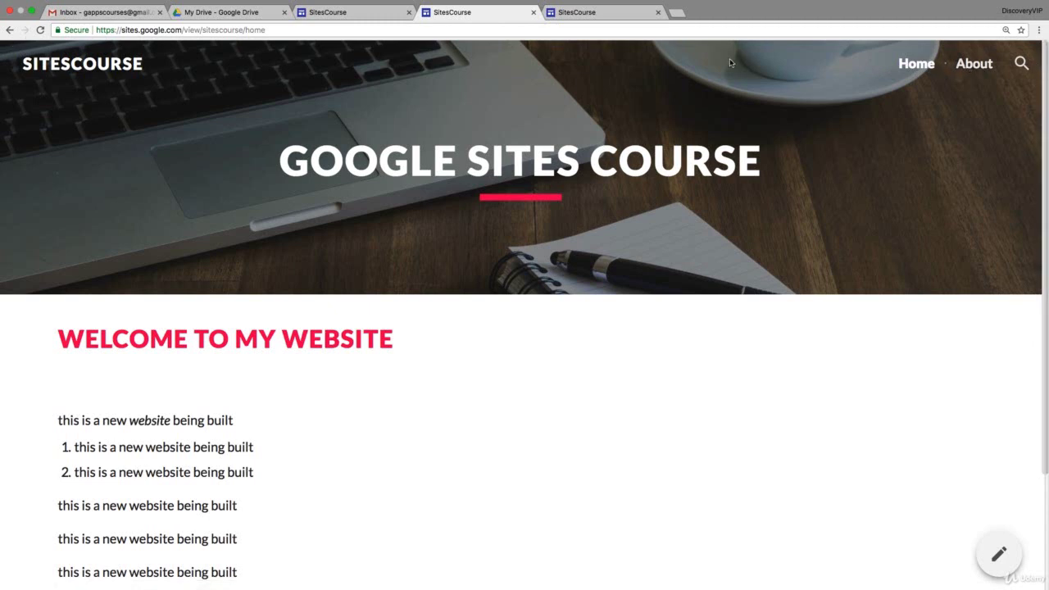
pyautogui.click(10, 31)
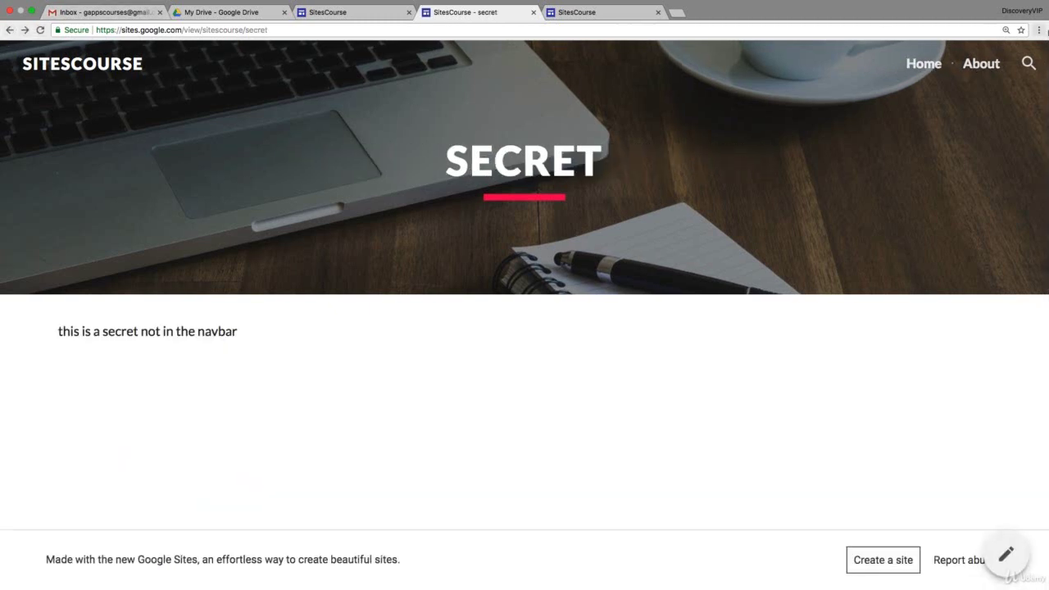
pyautogui.click(977, 69)
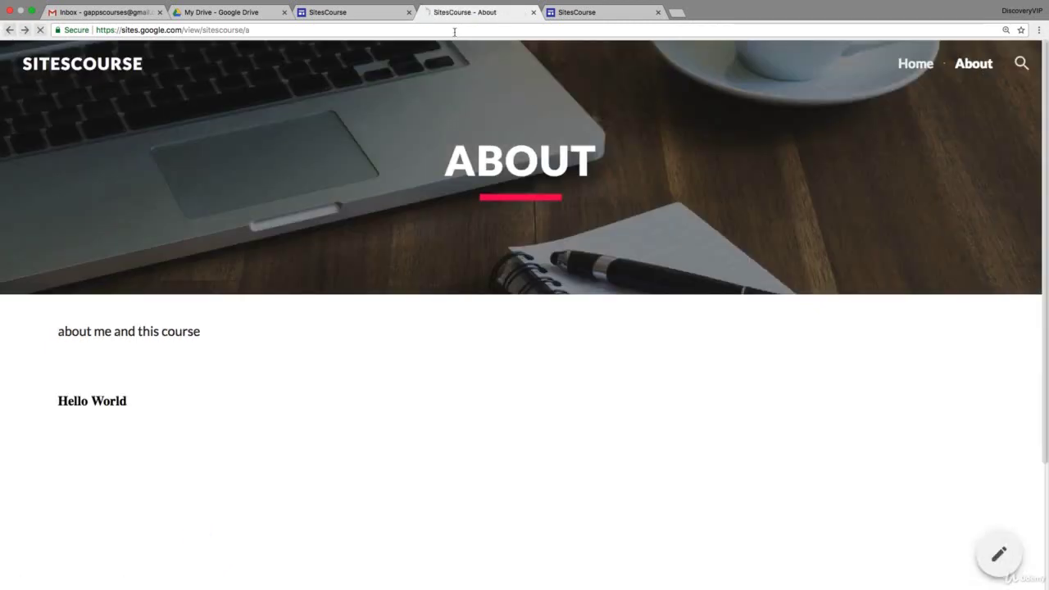
pyautogui.click(10, 29)
pyautogui.click(914, 66)
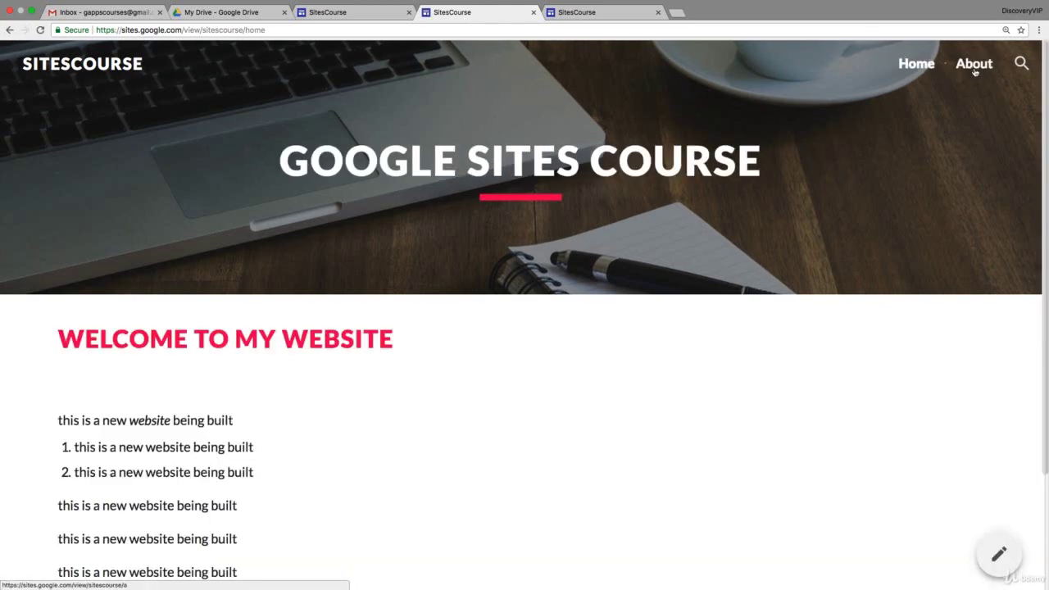
pyautogui.click(975, 68)
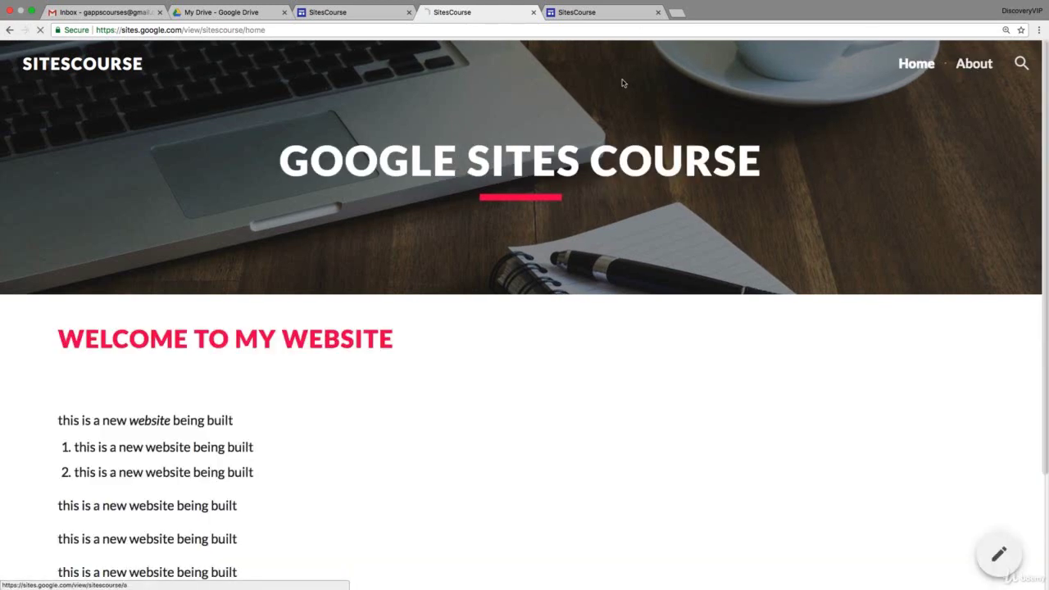
# Set the secret page's custom path to secret505050 in its properties in the site editor
pyautogui.click(369, 14)
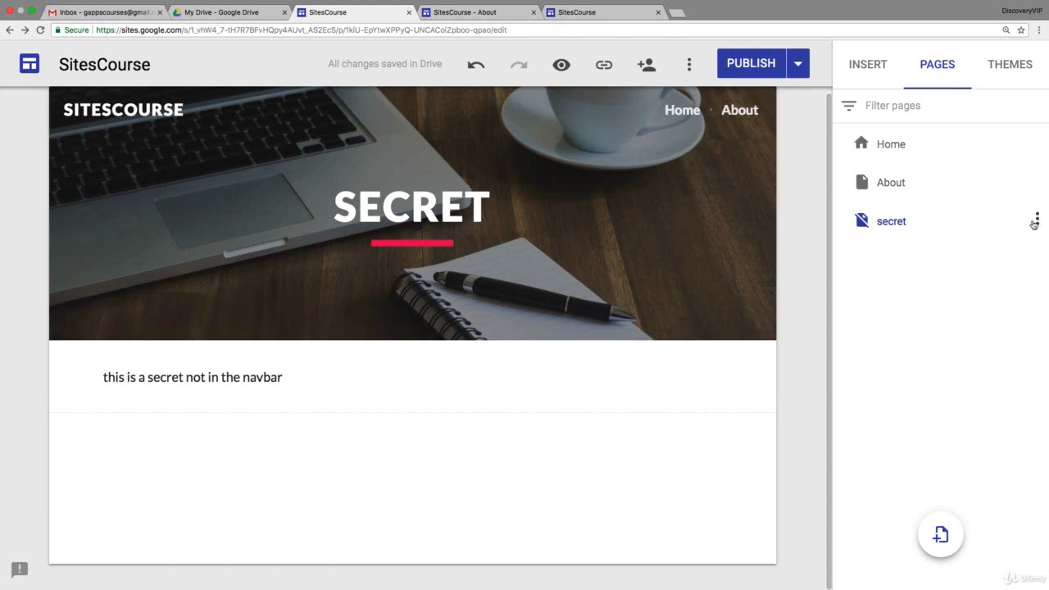
pyautogui.click(1036, 219)
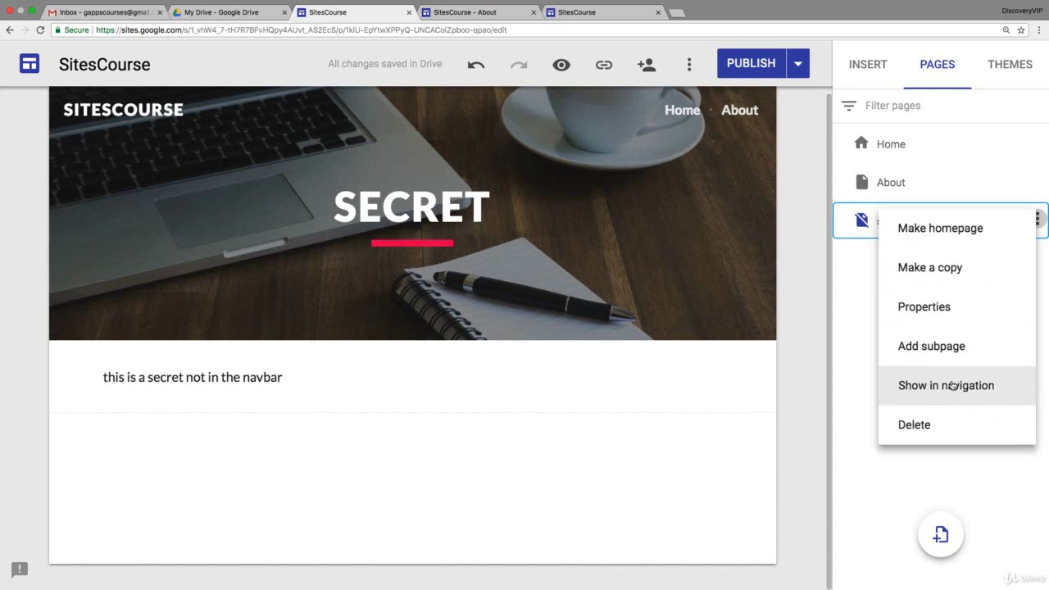
pyautogui.click(942, 318)
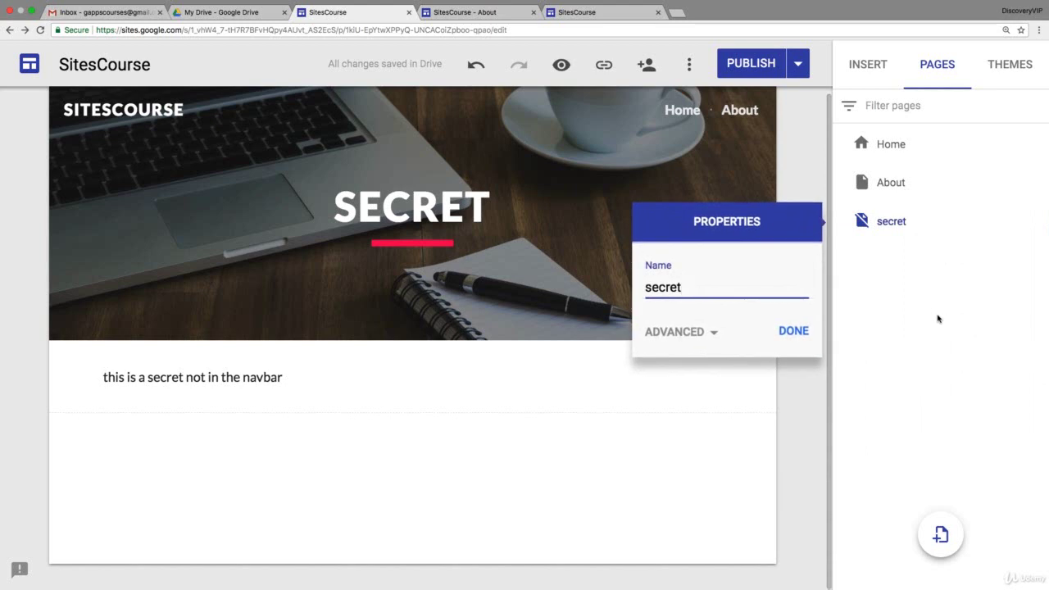
pyautogui.click(712, 334)
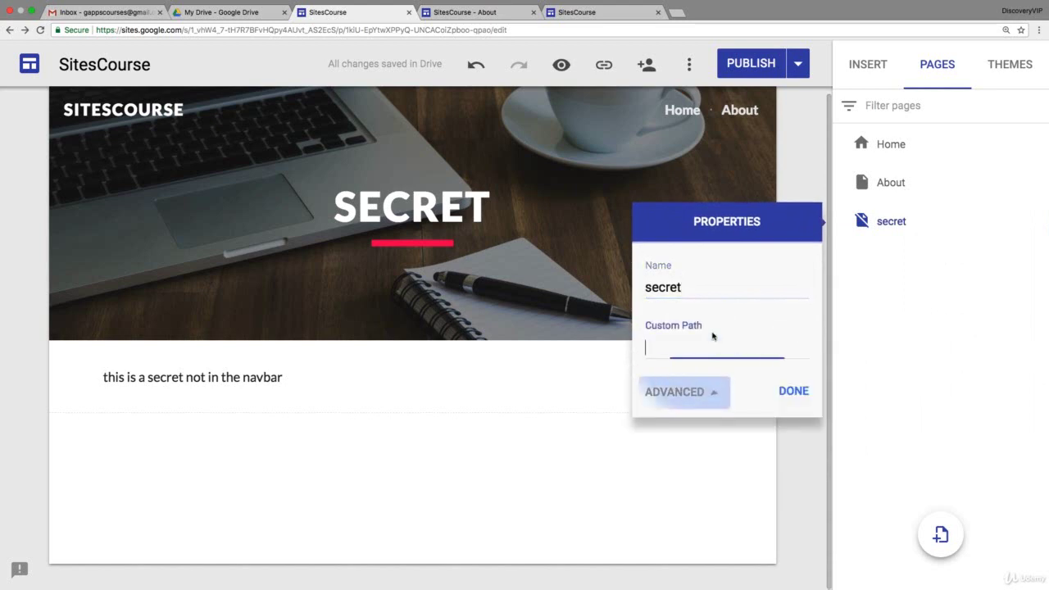
pyautogui.doubleClick(694, 286)
pyautogui.click(672, 356)
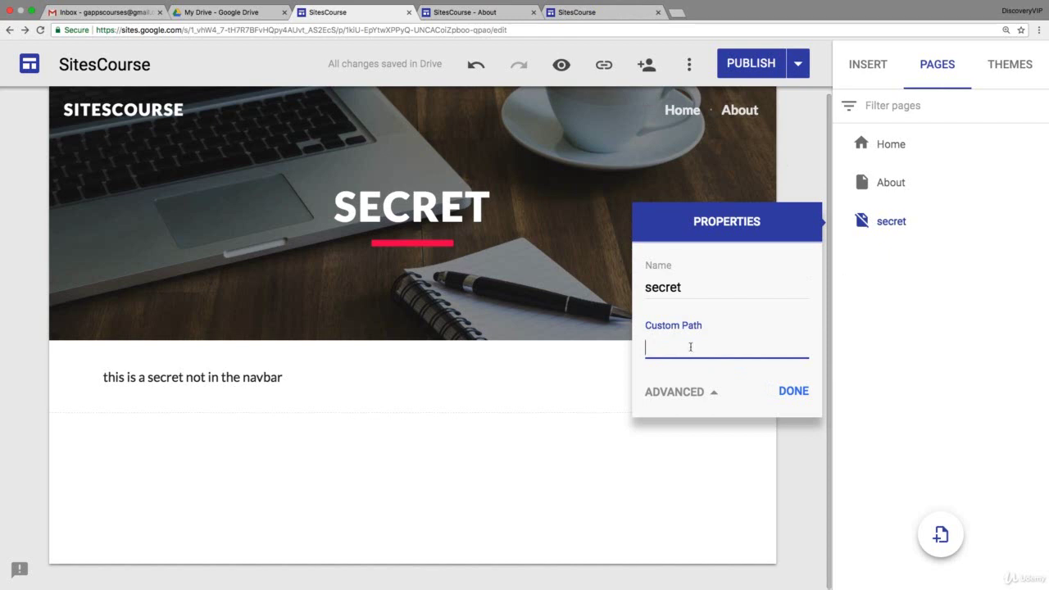
pyautogui.write('secret505050')
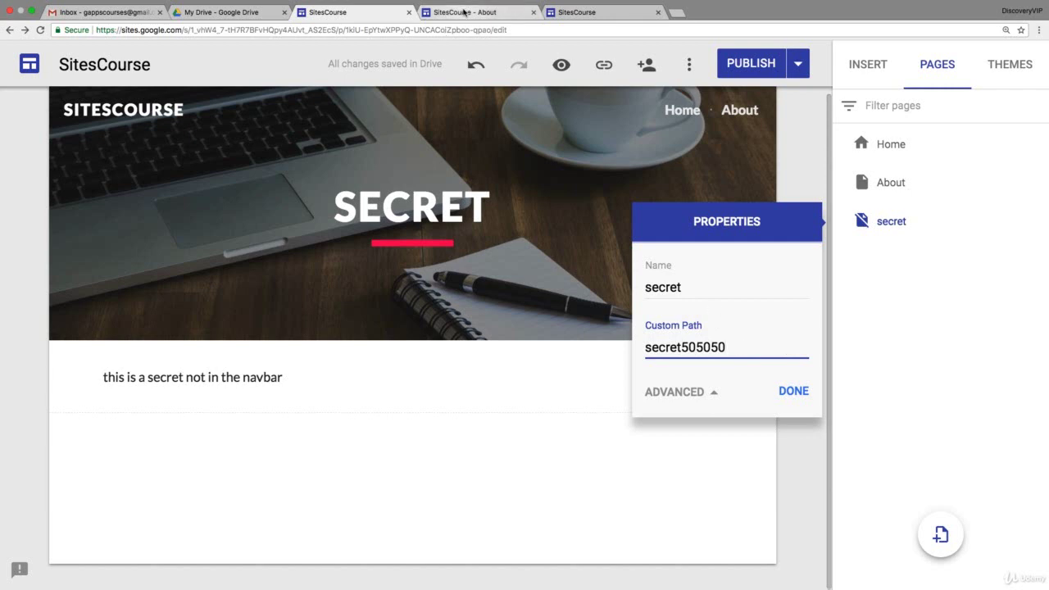
pyautogui.moveTo(679, 347); pyautogui.dragTo(776, 348)
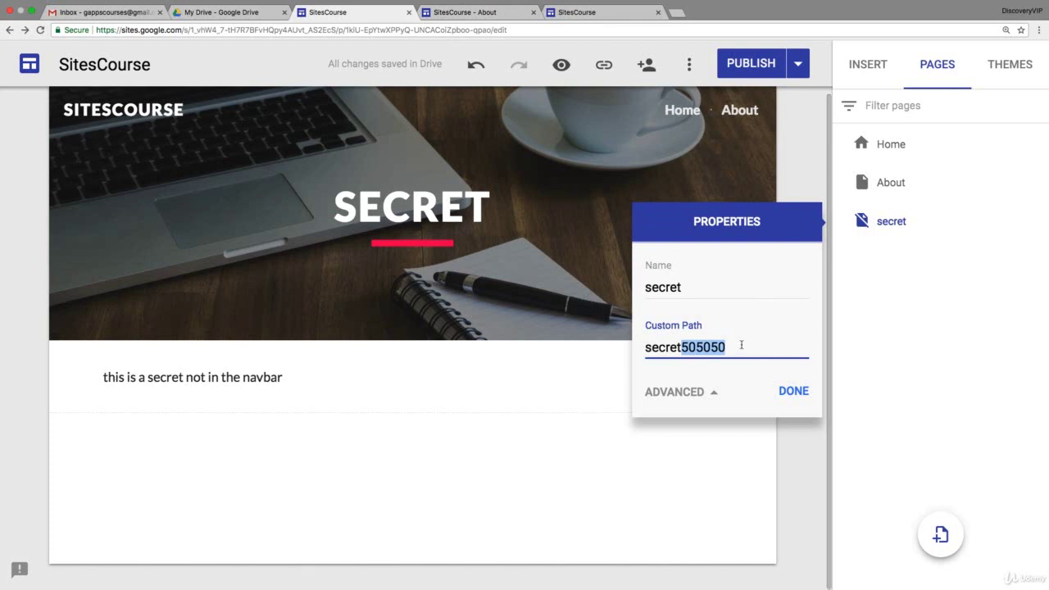
pyautogui.click(792, 391)
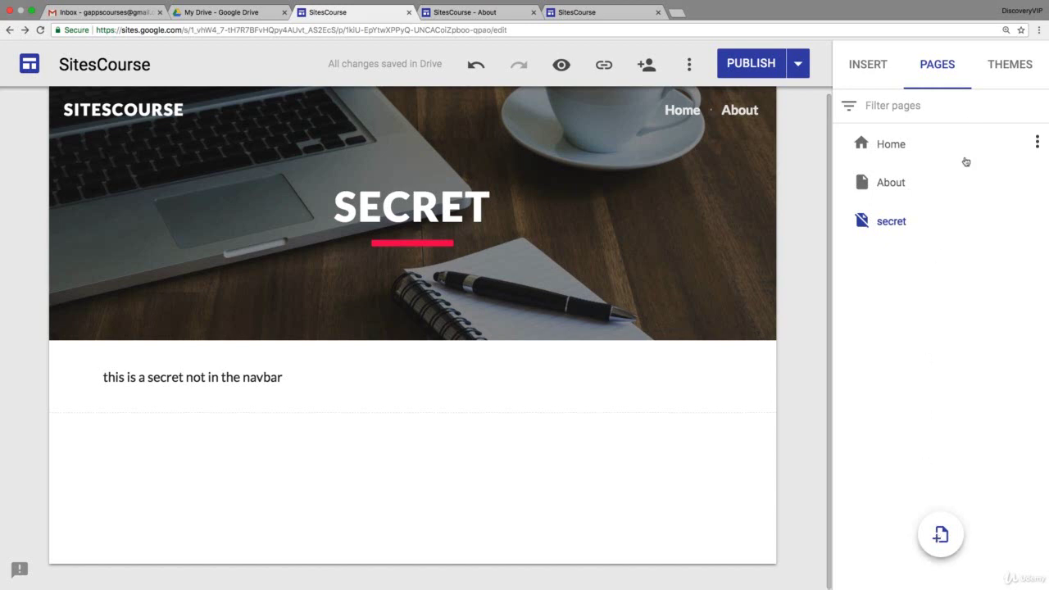
# Change the site's navigation mode to Side navigation and publish the site
pyautogui.moveTo(76, 109)
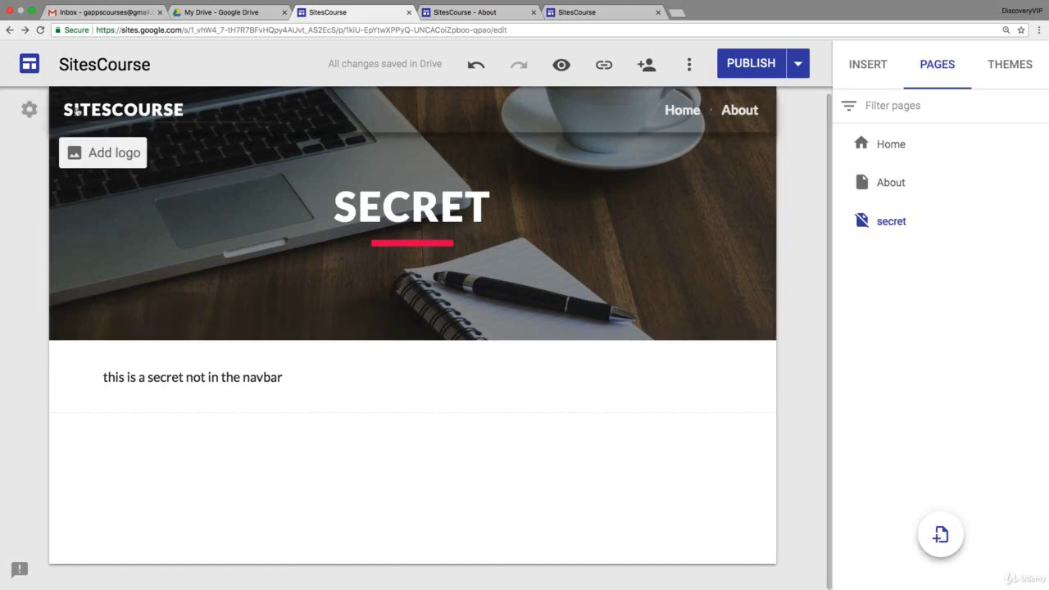
pyautogui.click(28, 111)
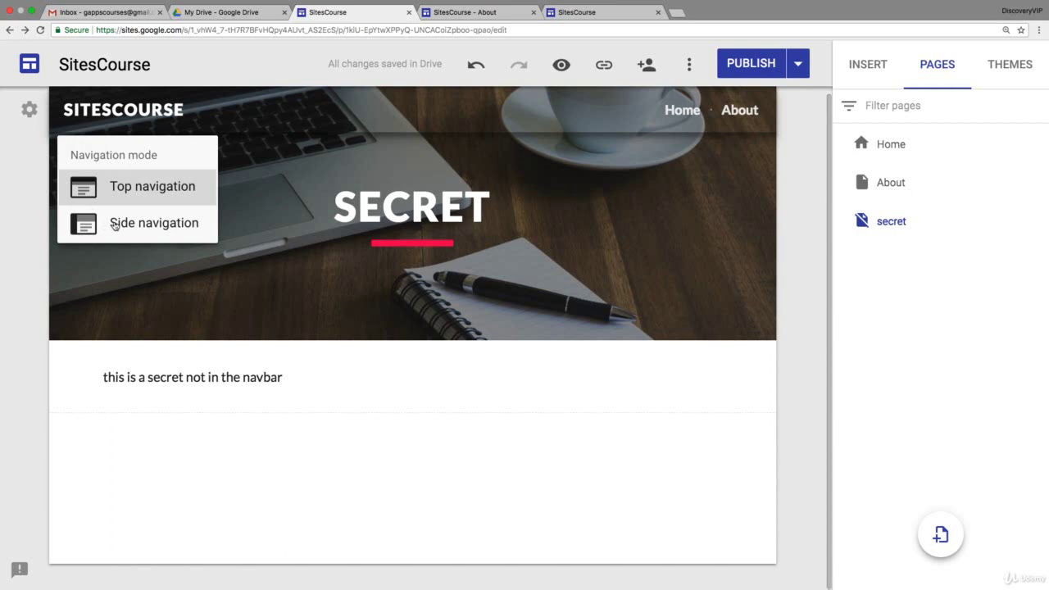
pyautogui.click(114, 225)
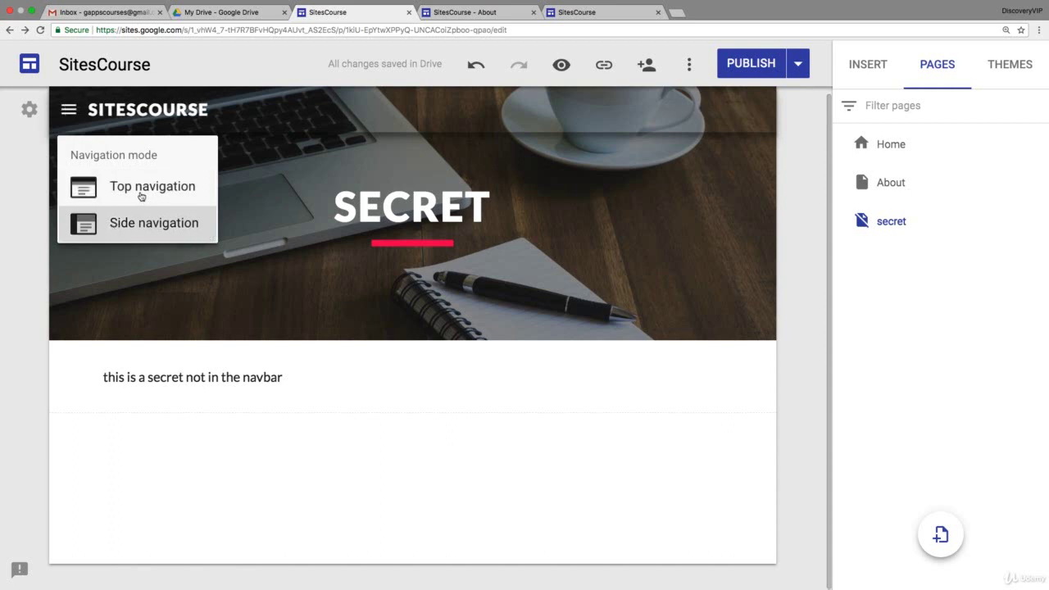
pyautogui.click(750, 63)
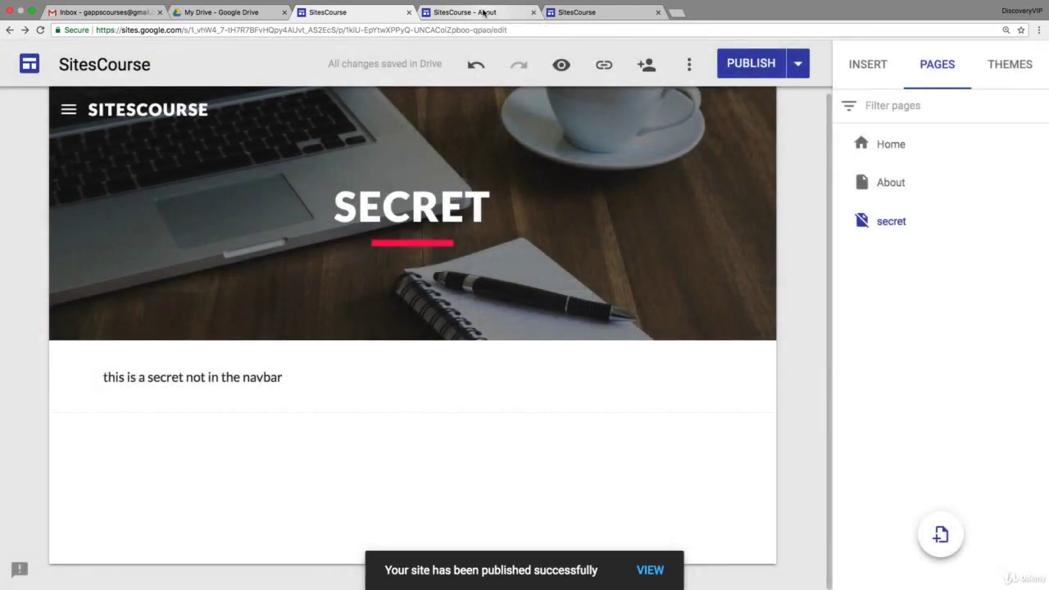
# Reload the published site and check the side navigation by visiting its About and Home pages
pyautogui.click(489, 11)
pyautogui.press('super+r')
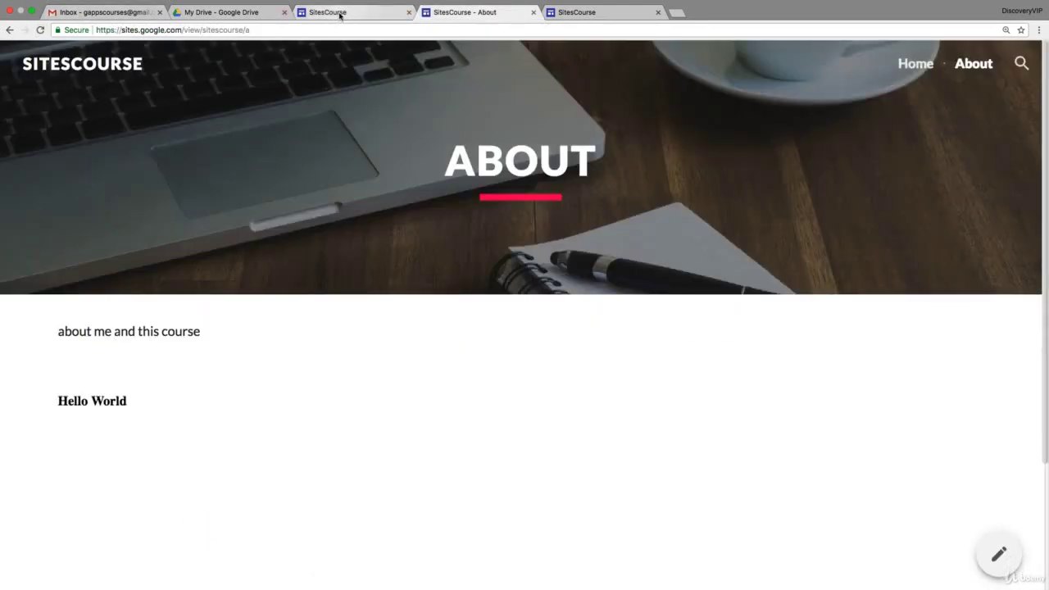
pyautogui.click(40, 30)
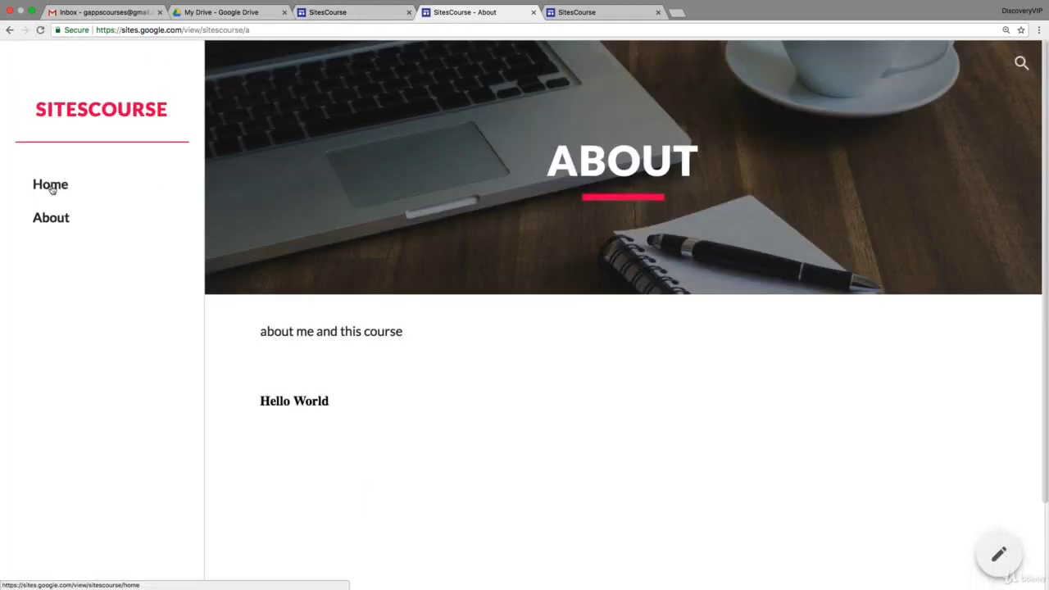
pyautogui.click(49, 217)
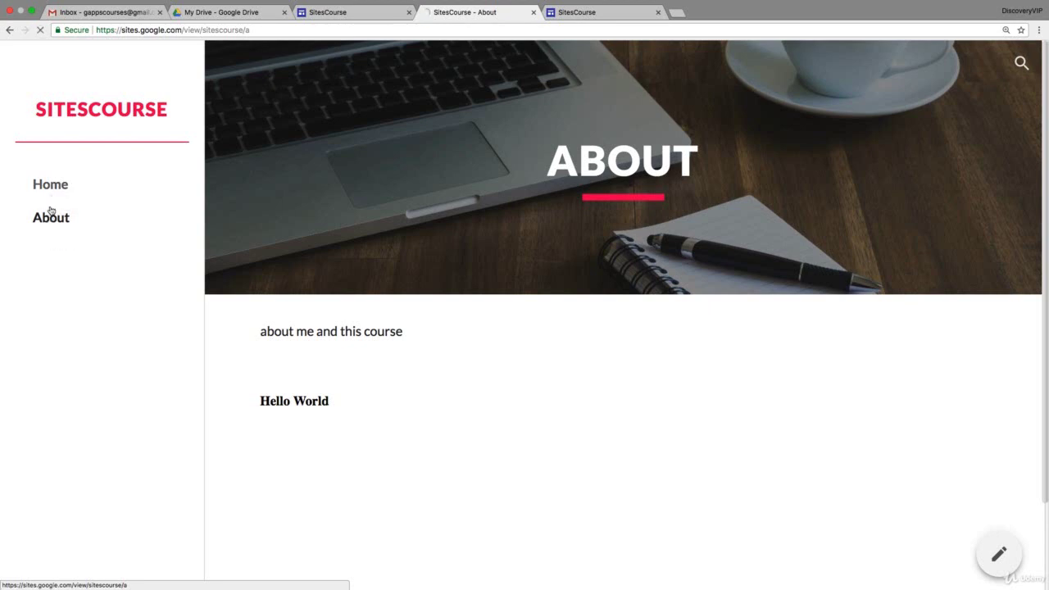
pyautogui.click(51, 188)
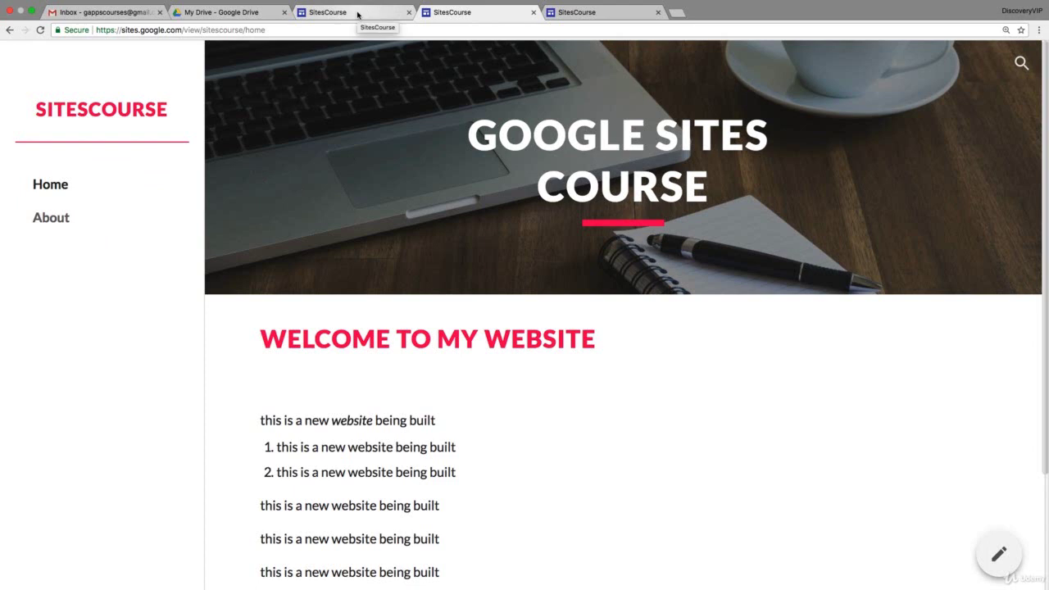
# Return to the site editor and add a new page named tester
pyautogui.click(356, 15)
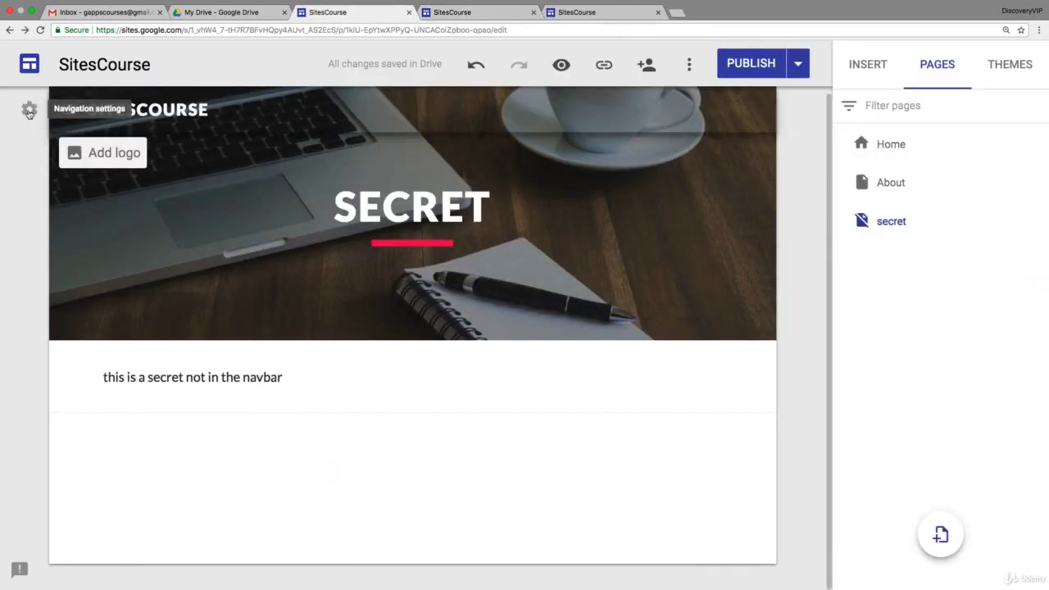
pyautogui.click(29, 112)
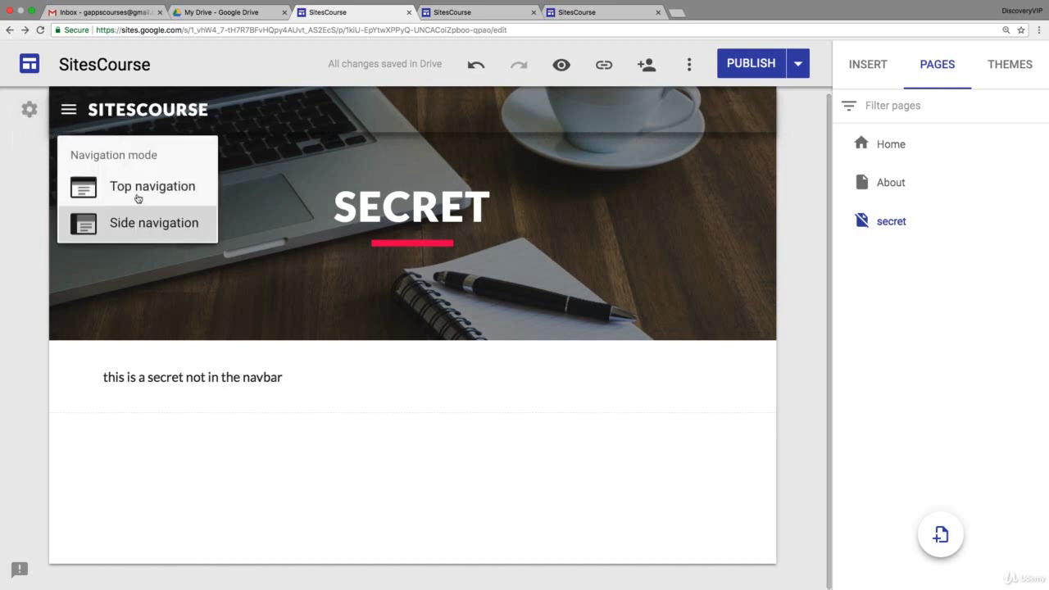
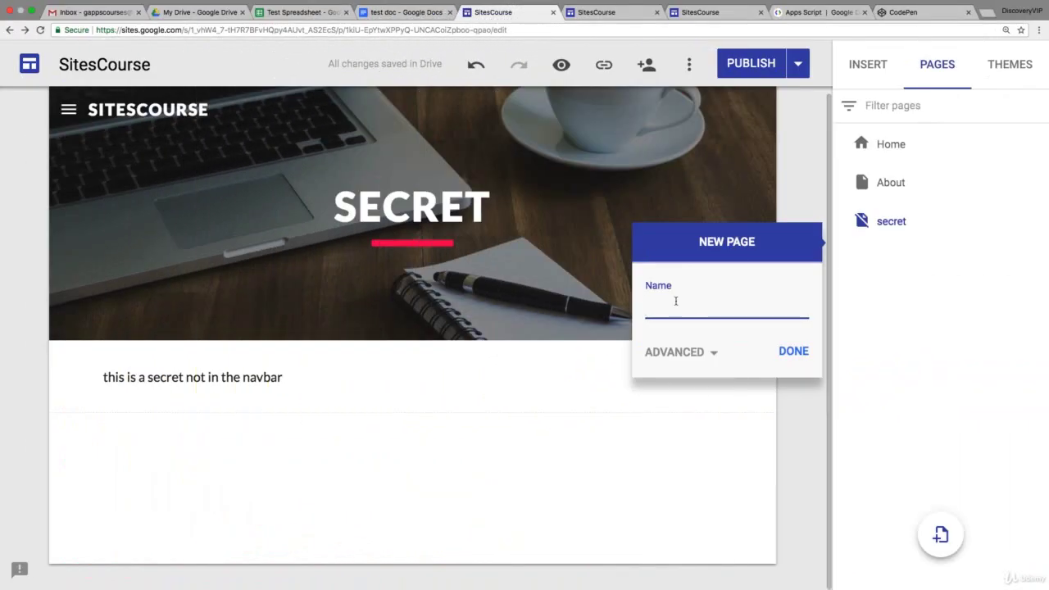
pyautogui.write('tester')
pyautogui.click(794, 358)
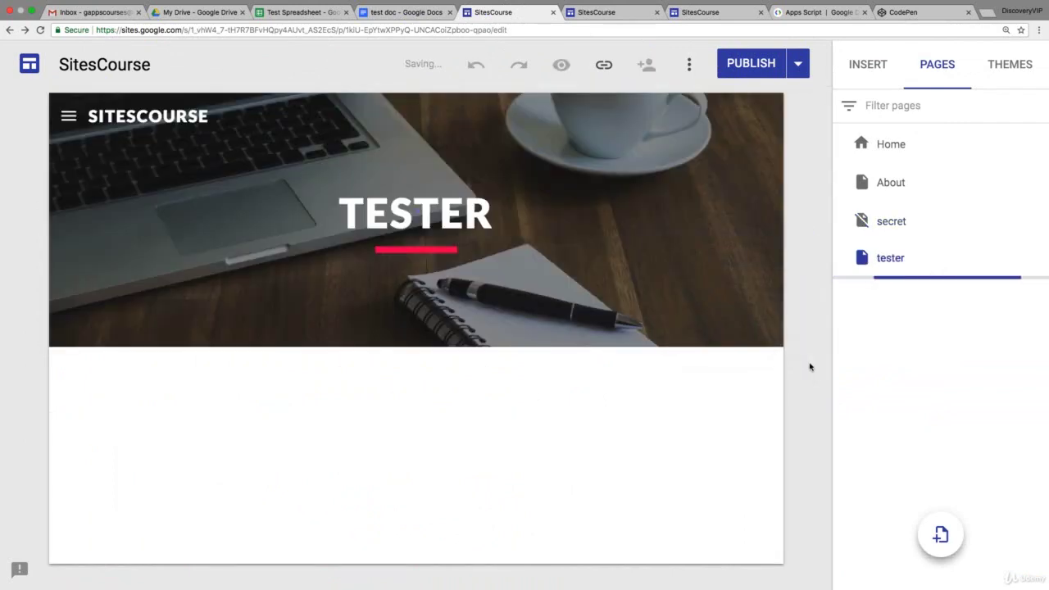
# Change the tester page's header type to Title only
pyautogui.moveTo(521, 254)
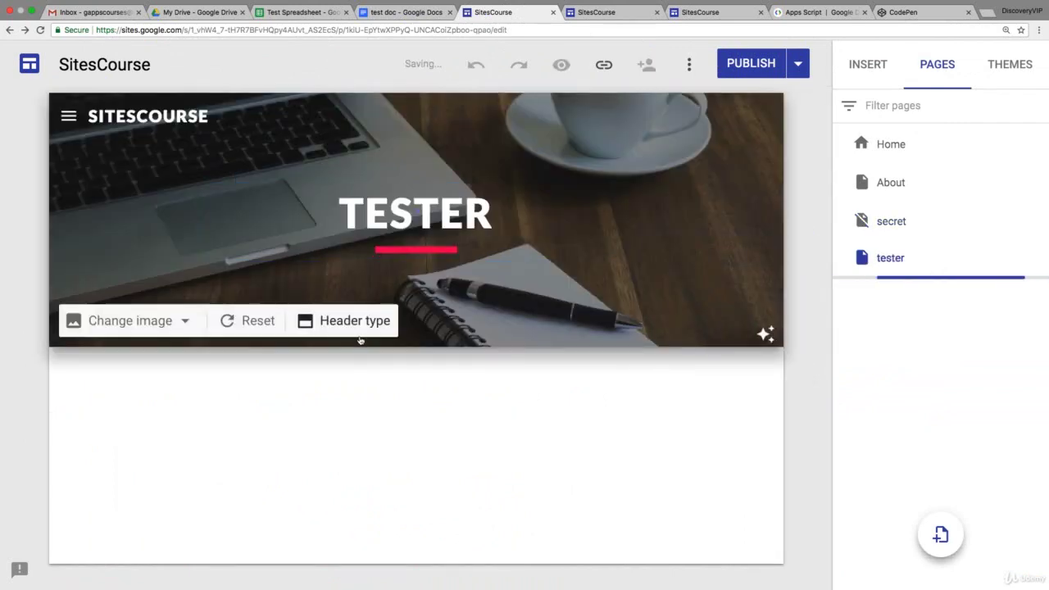
pyautogui.click(314, 328)
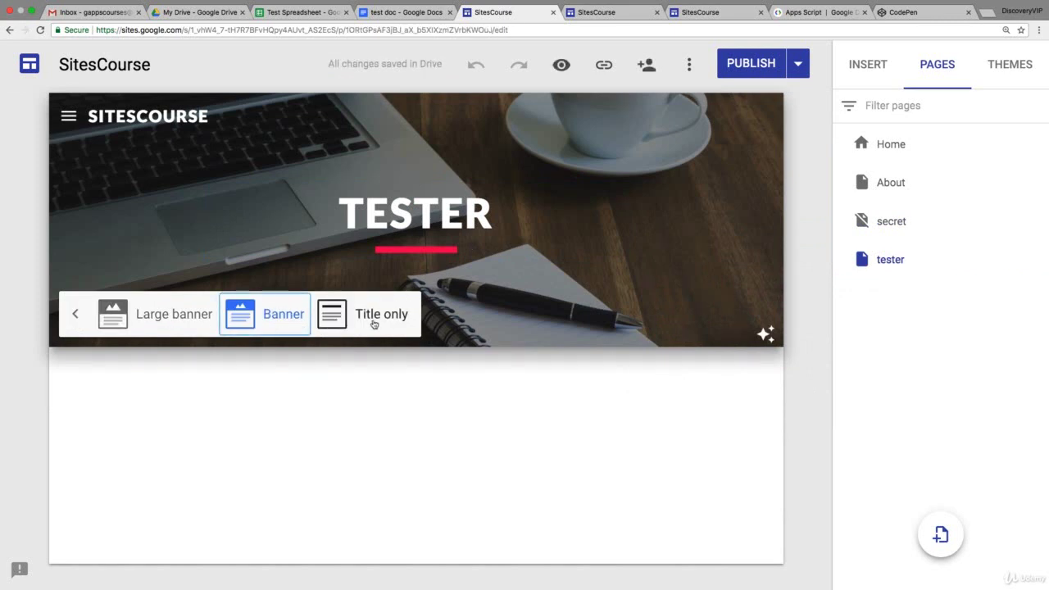
pyautogui.click(371, 324)
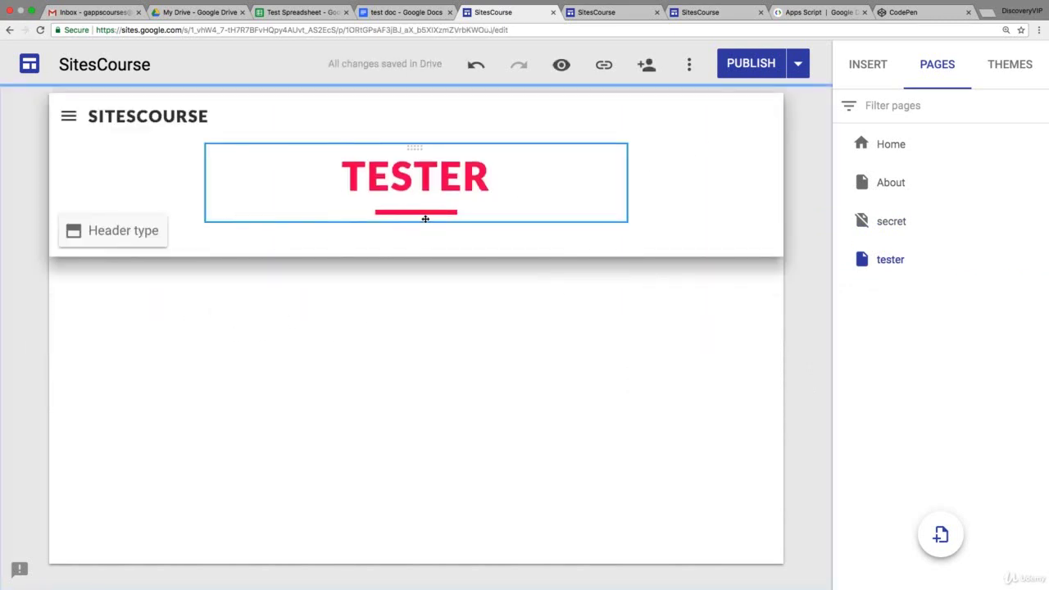
# Set the Aristotle theme's custom color to blue #3e00ff
pyautogui.click(1006, 65)
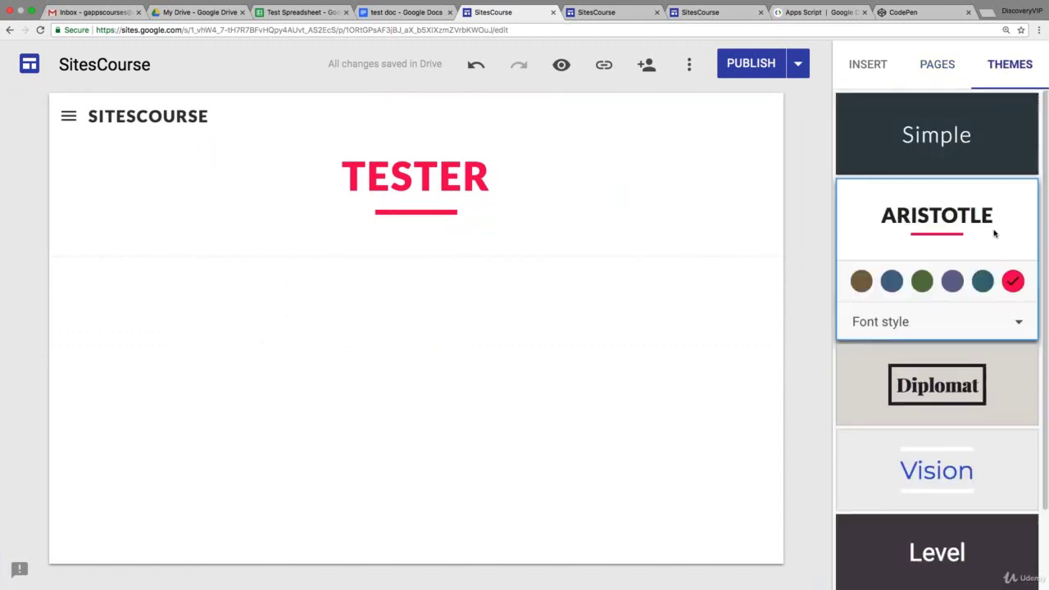
pyautogui.click(982, 281)
pyautogui.click(1013, 283)
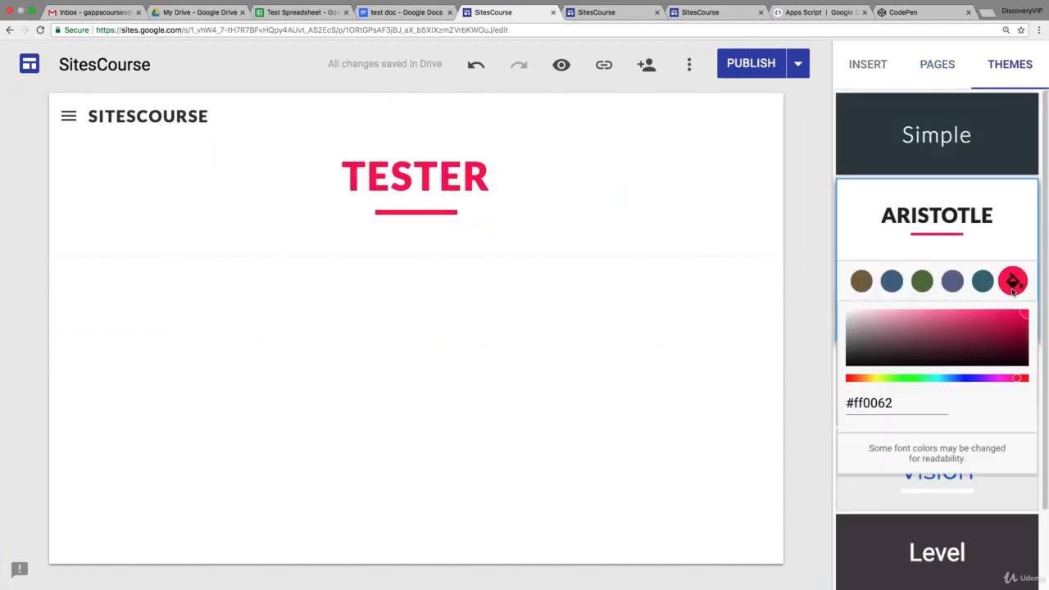
pyautogui.click(975, 379)
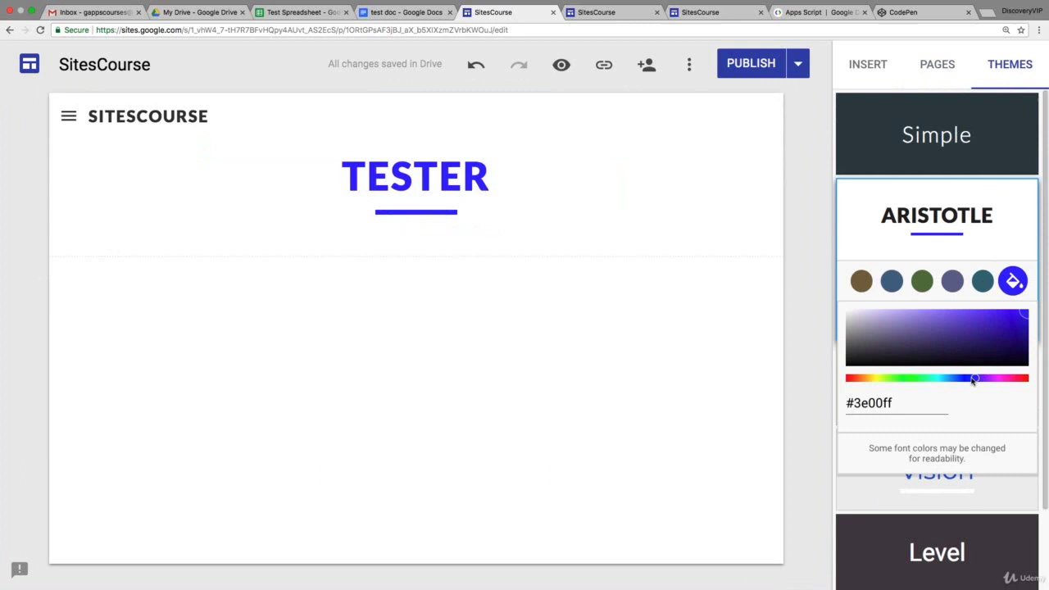
pyautogui.click(743, 339)
# Check how the theme color looks on the About, secret and Home pages
pyautogui.click(941, 68)
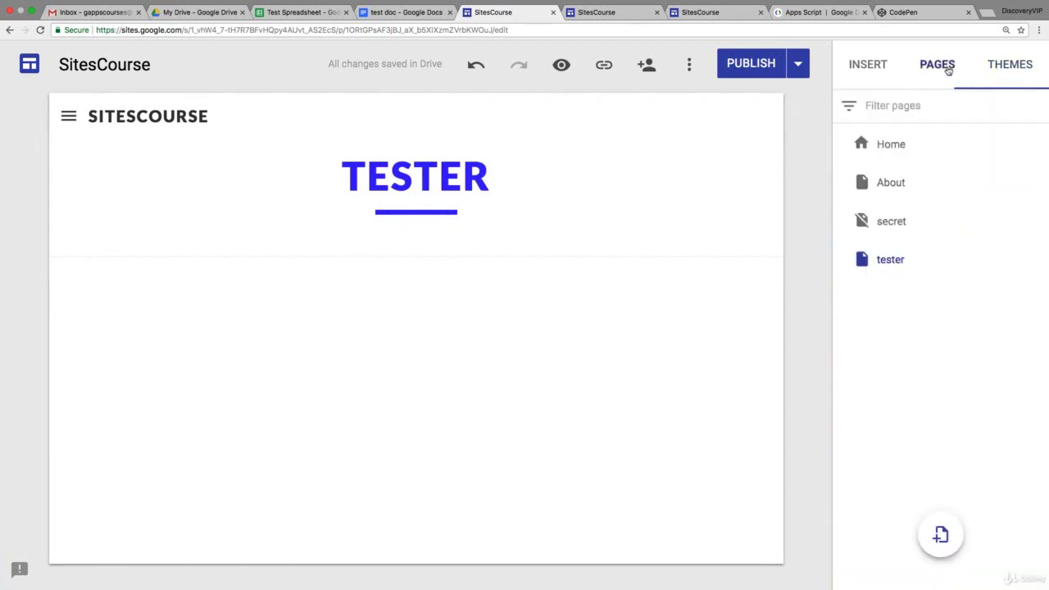
pyautogui.click(880, 185)
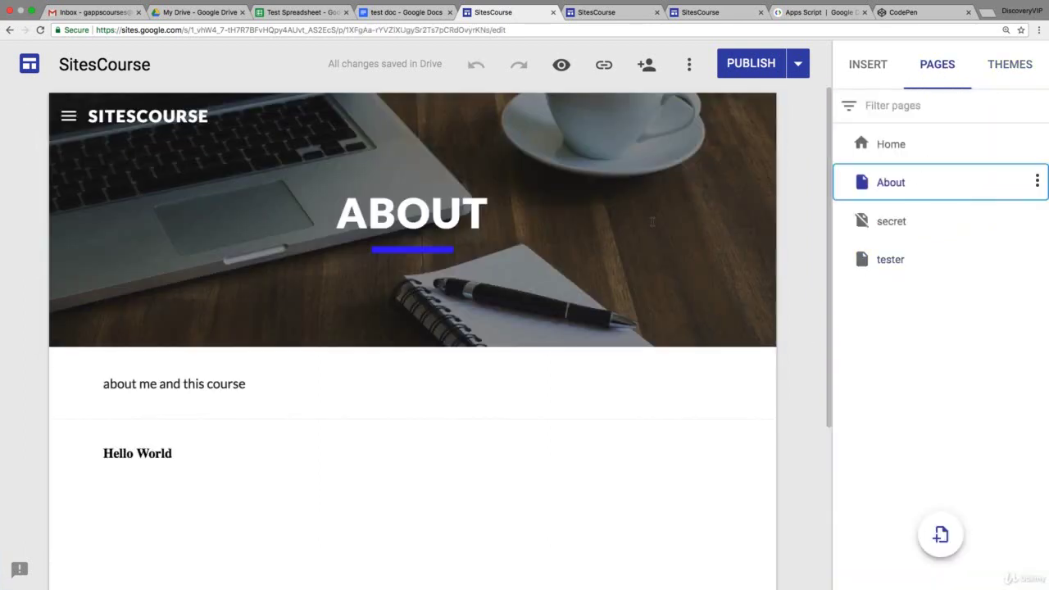
pyautogui.click(874, 222)
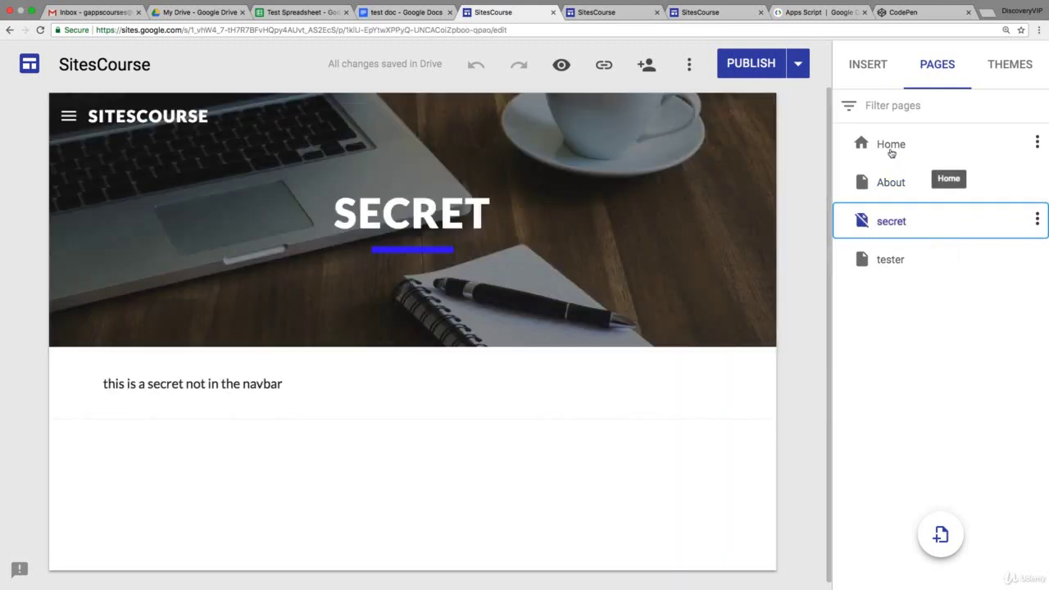
pyautogui.click(891, 151)
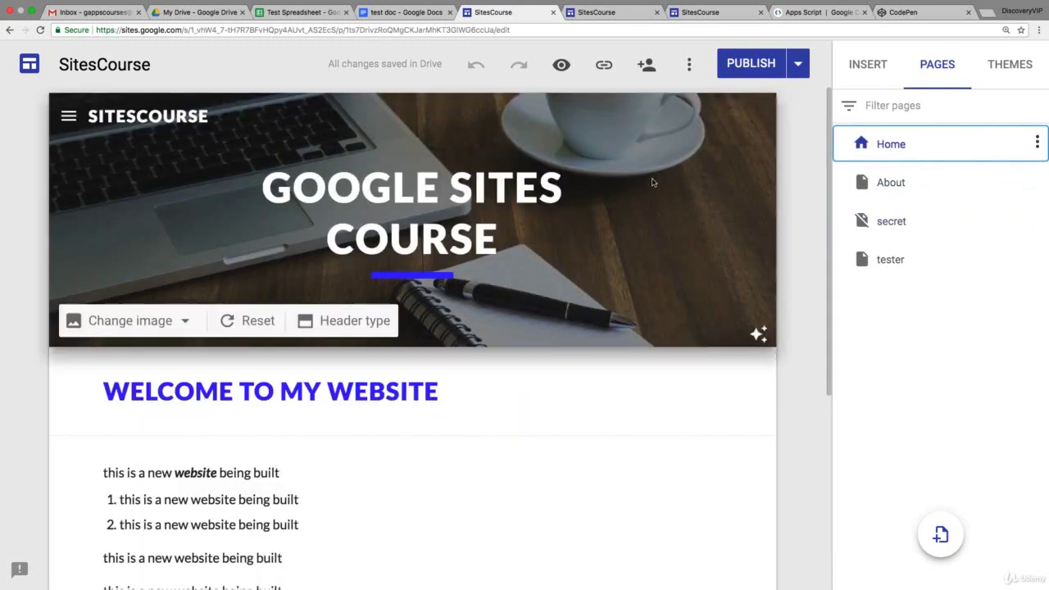
# Set the Aristotle theme's custom color to red #ff3d00
pyautogui.click(1005, 66)
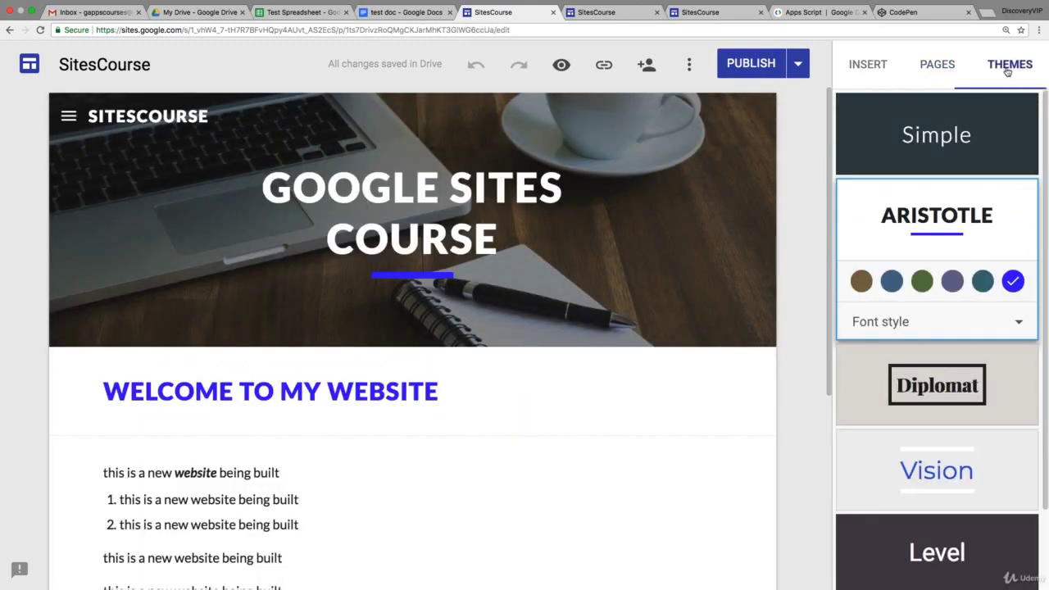
pyautogui.click(1012, 285)
pyautogui.click(856, 378)
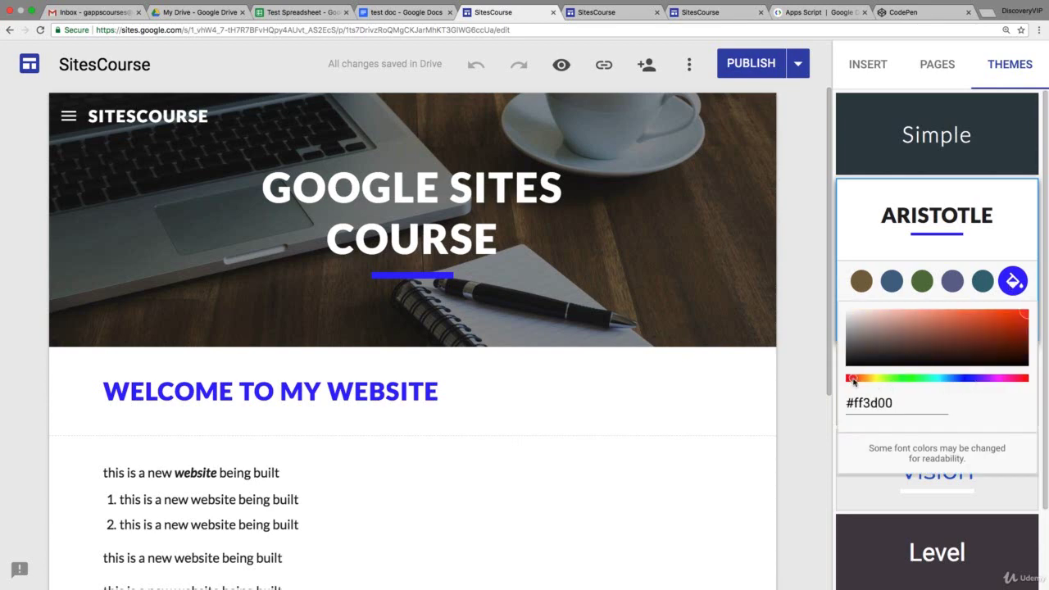
pyautogui.click(814, 249)
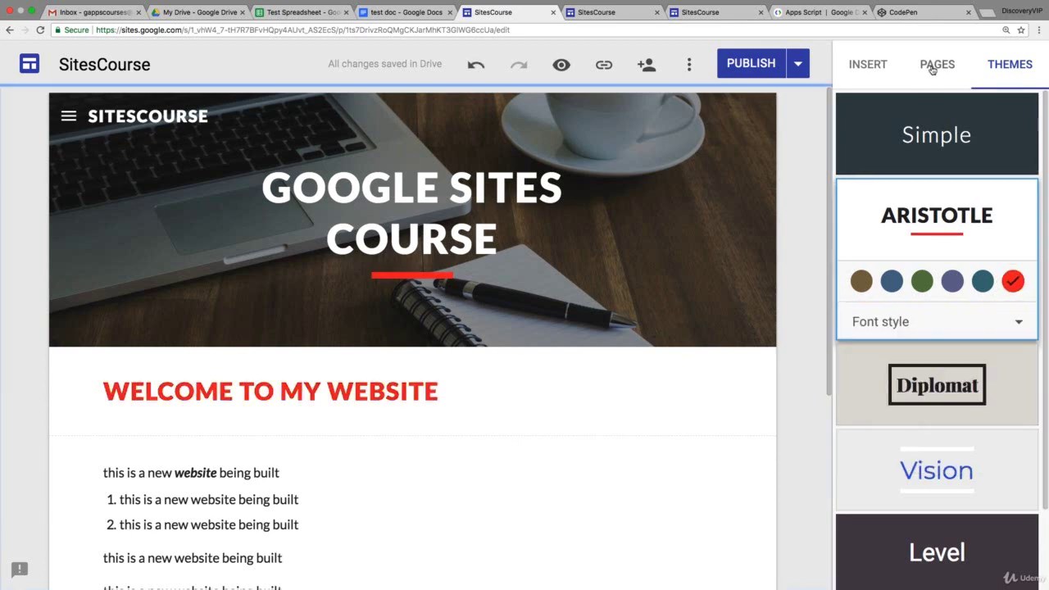
# Open the tester page and add a text box reading "test" below its header
pyautogui.click(937, 65)
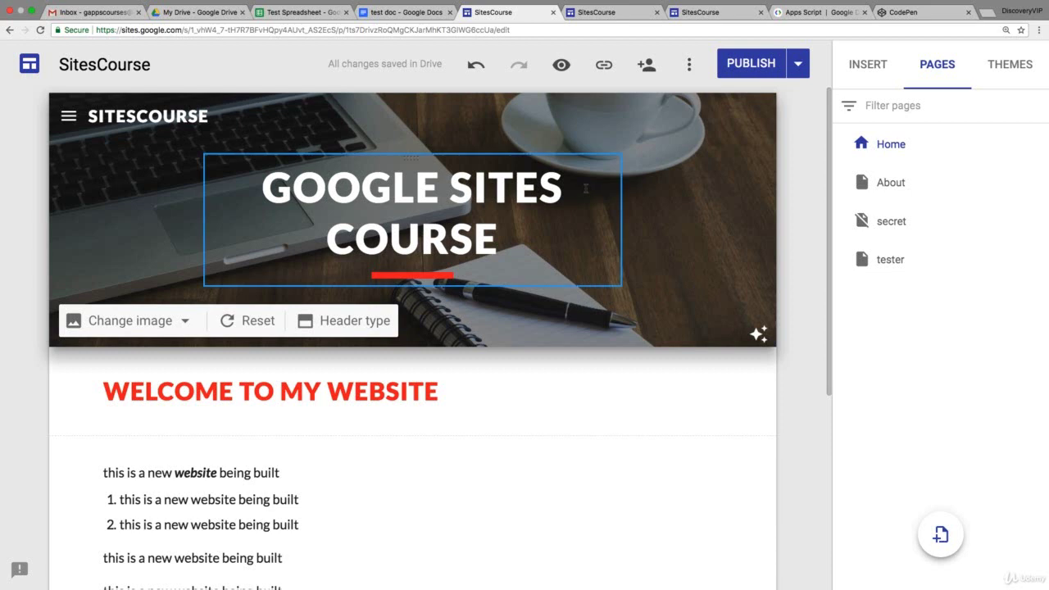
pyautogui.click(854, 64)
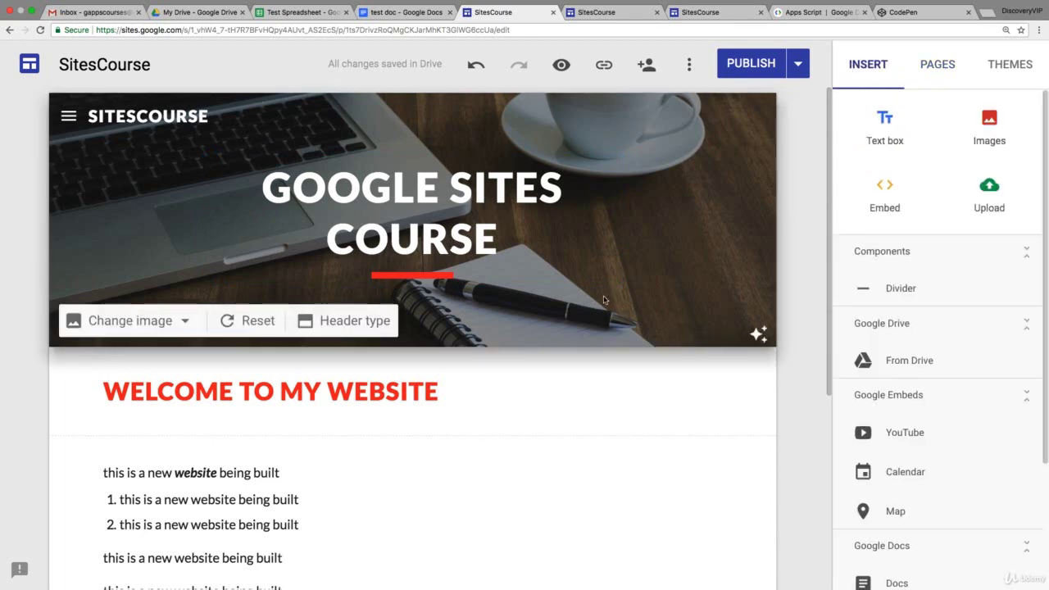
pyautogui.click(937, 64)
pyautogui.click(893, 262)
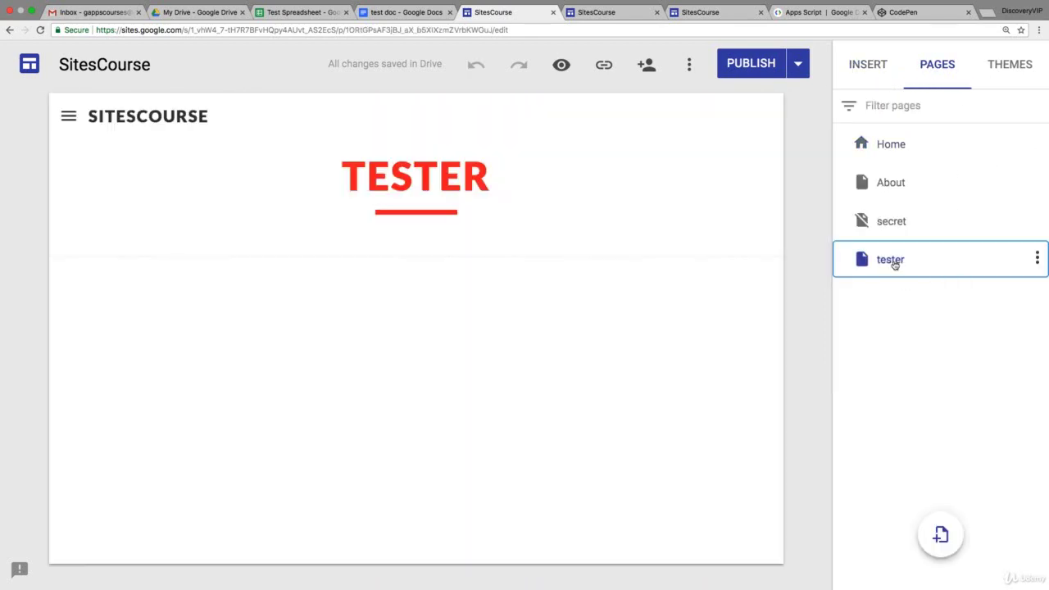
pyautogui.click(867, 65)
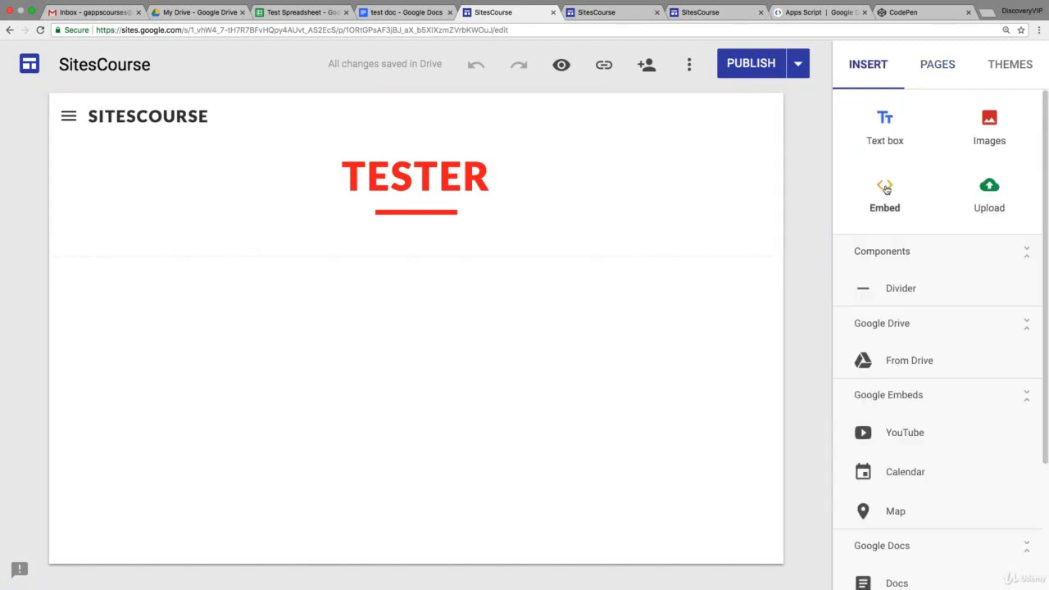
pyautogui.click(885, 124)
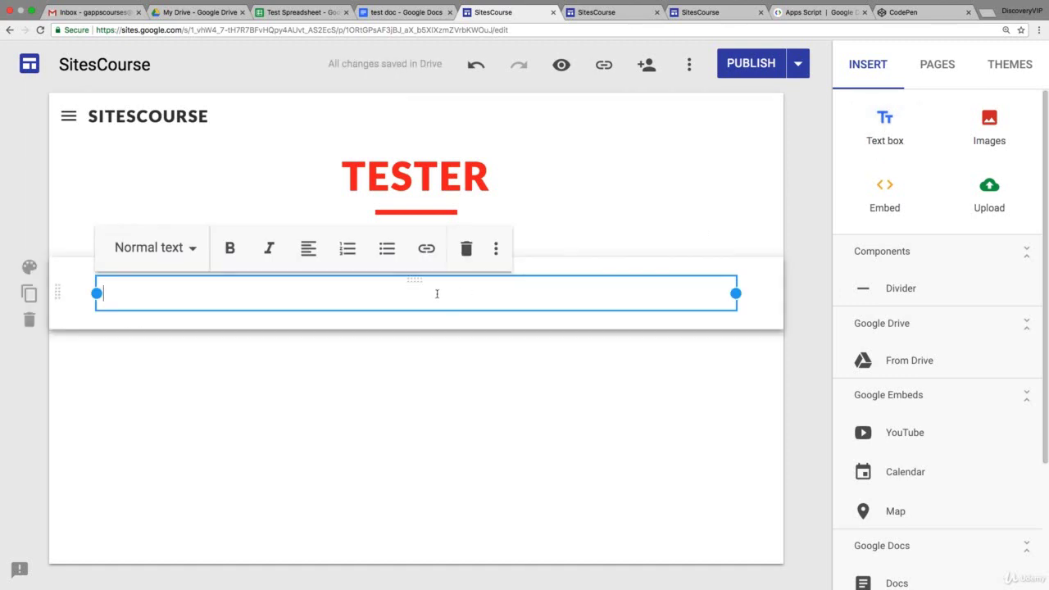
pyautogui.write('test')
# Insert the snap.png image from Drive below the test text and resize it slightly
pyautogui.click(989, 123)
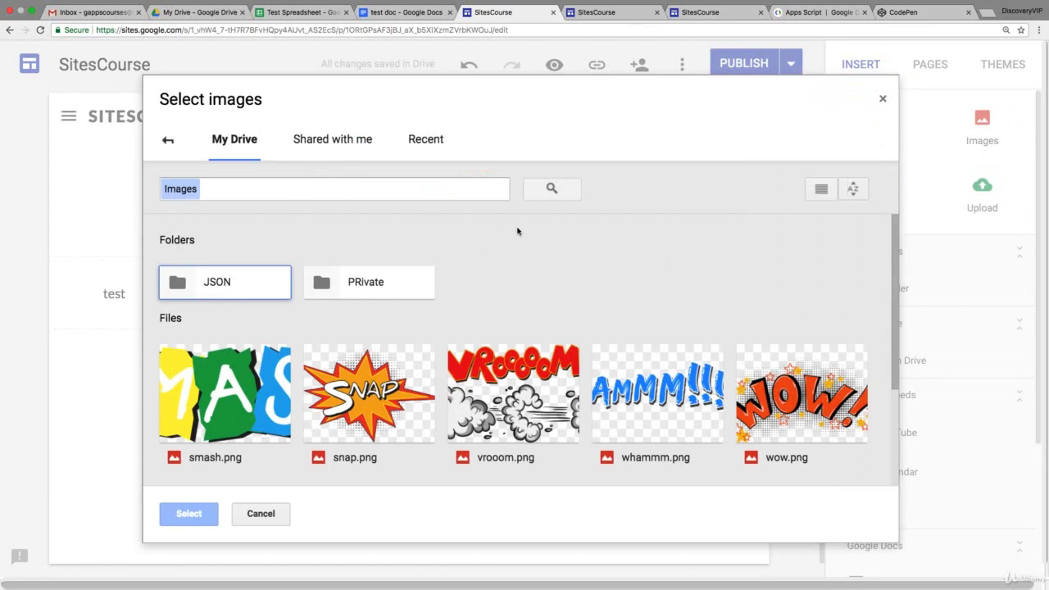
pyautogui.scroll(-4, 484, 256)
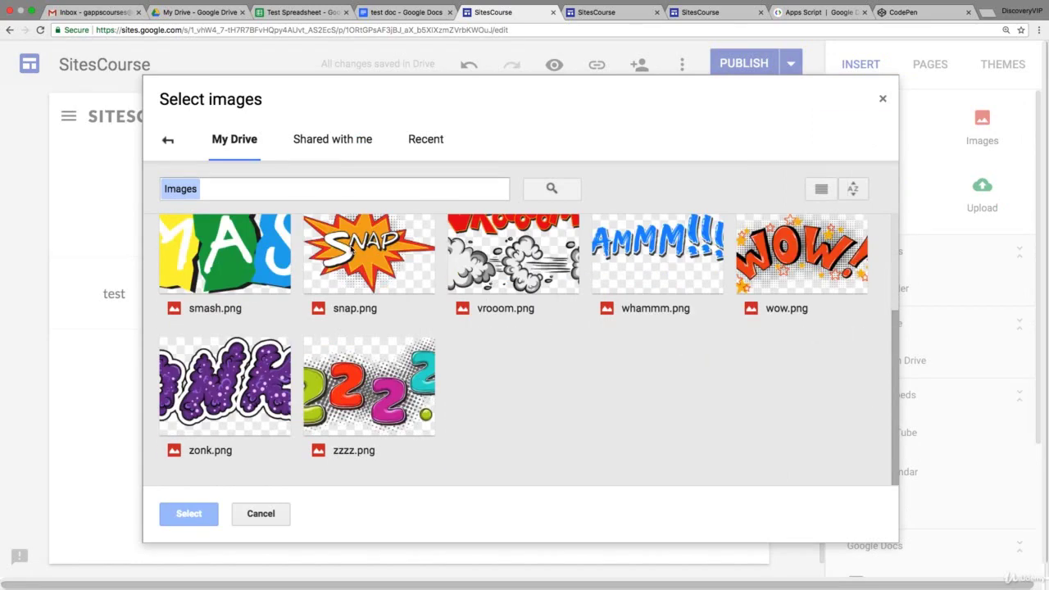
pyautogui.click(365, 267)
pyautogui.click(193, 516)
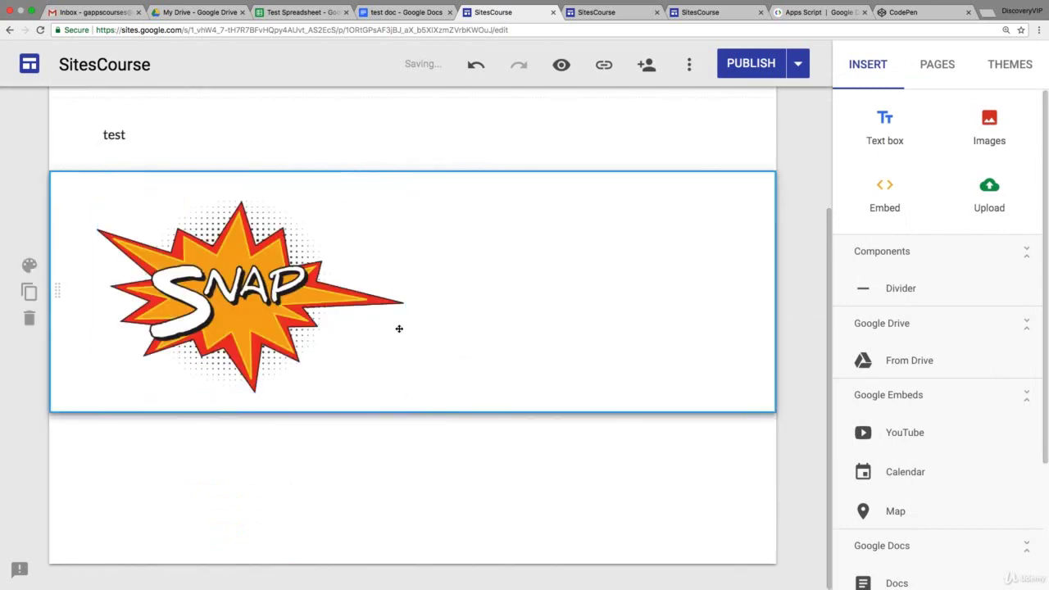
pyautogui.moveTo(404, 393); pyautogui.dragTo(428, 343)
# Crop the snap image by zooming in slightly so the burst fills its frame
pyautogui.click(150, 216)
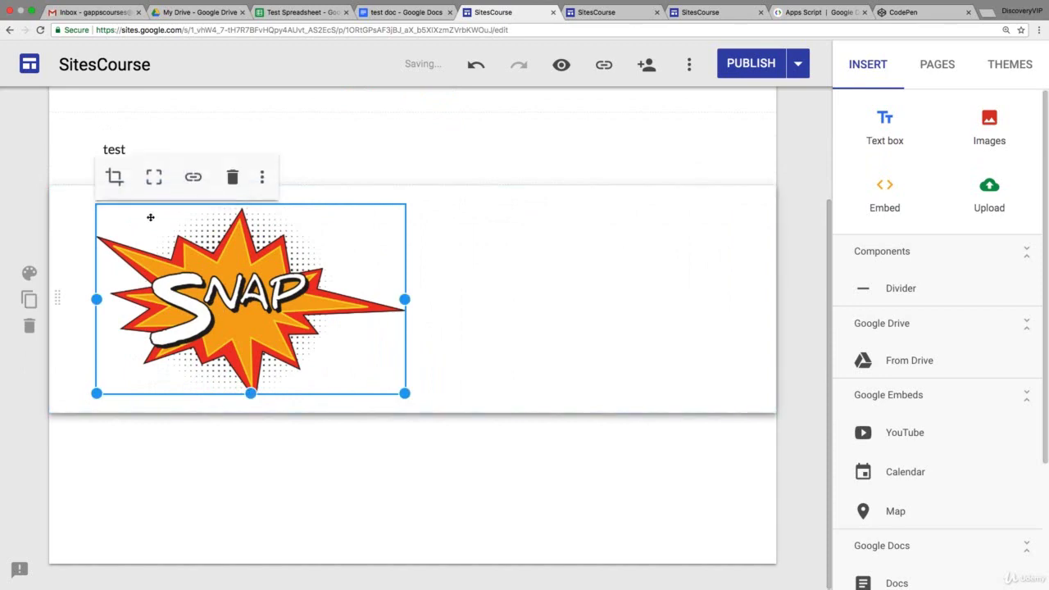
pyautogui.click(116, 180)
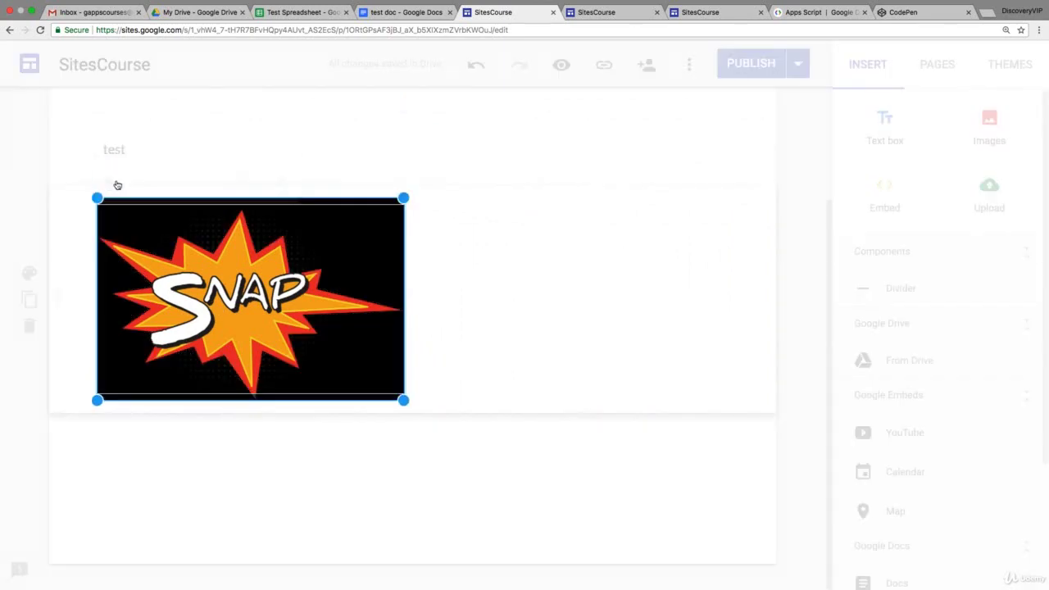
pyautogui.moveTo(108, 180)
pyautogui.mouseDown()
pyautogui.moveTo(189, 179)
pyautogui.moveTo(122, 178)
pyautogui.mouseUp()
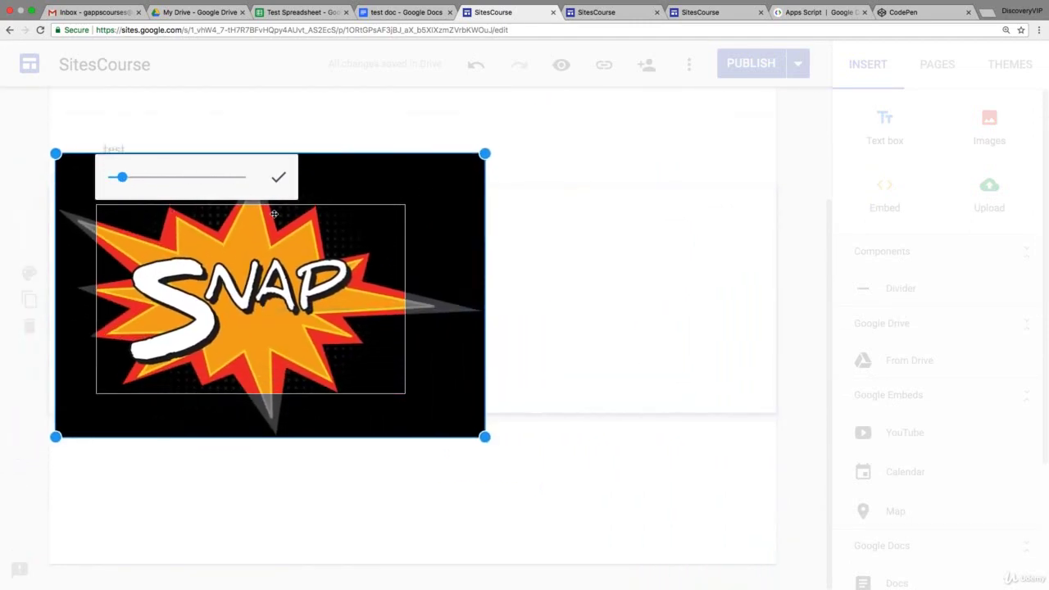
pyautogui.click(279, 177)
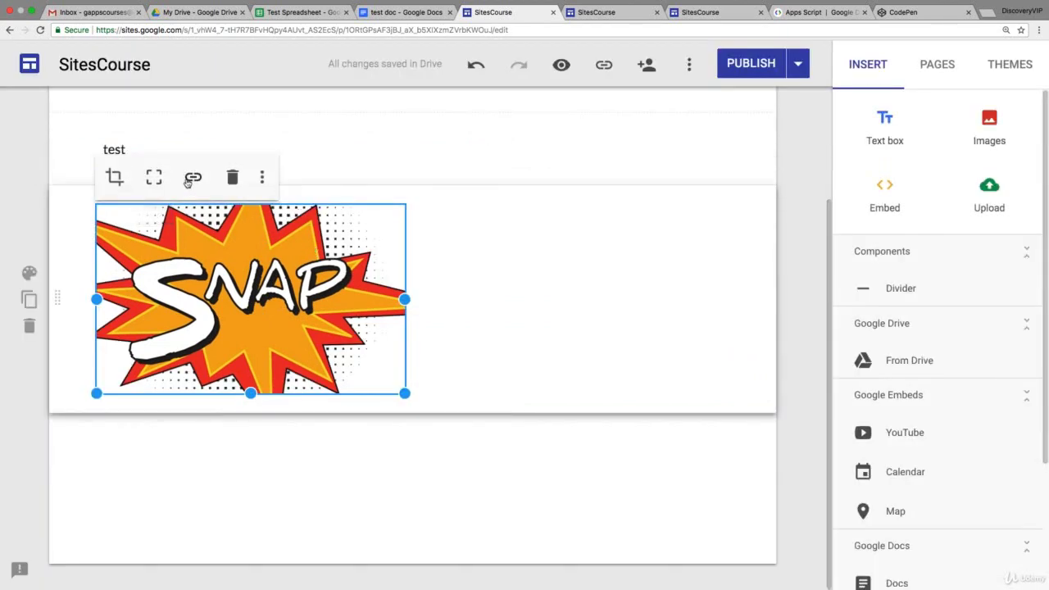
# Add the alt text "snap" to the snap image
pyautogui.click(262, 178)
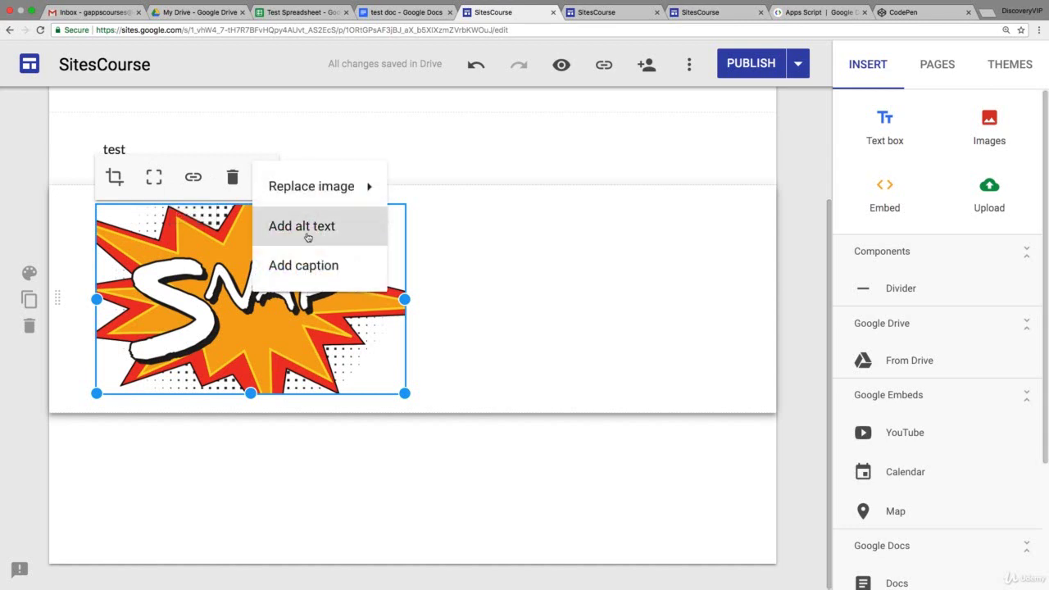
pyautogui.click(306, 233)
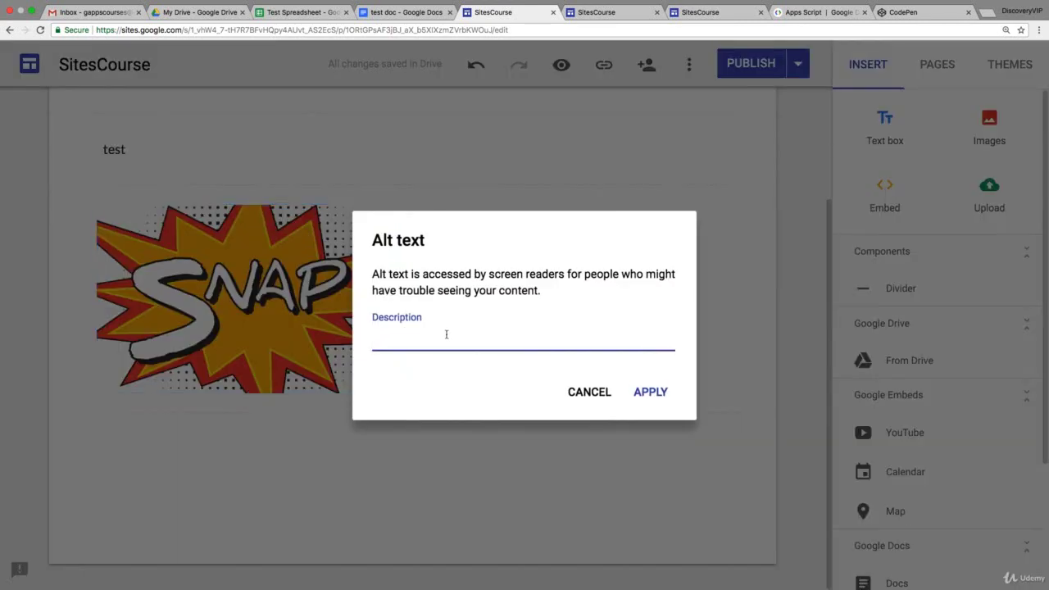
pyautogui.write('snap')
pyautogui.click(647, 393)
# Add the caption "snap image" below the snap image
pyautogui.click(263, 178)
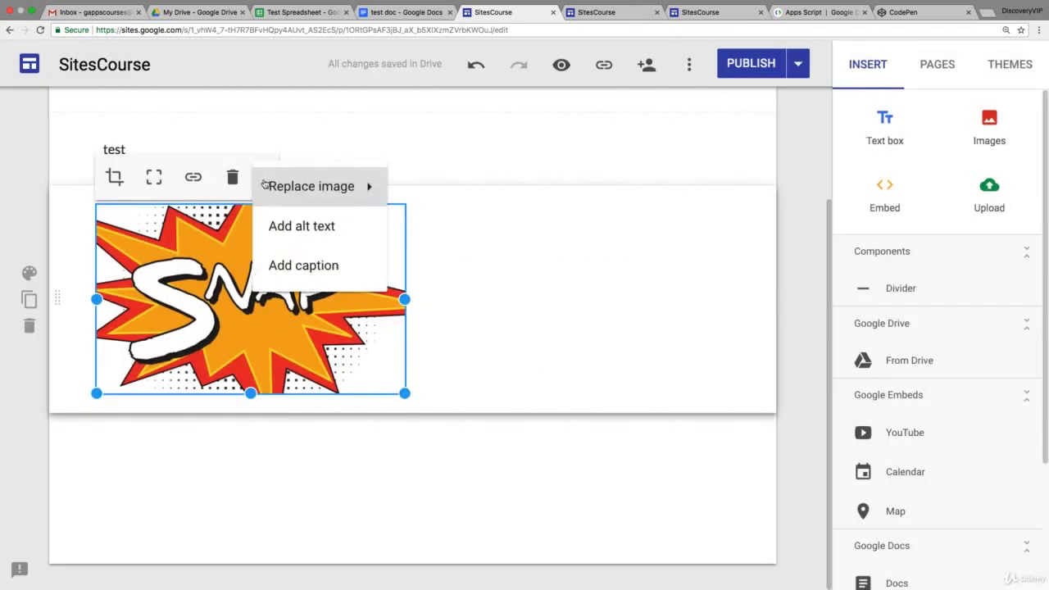
pyautogui.click(282, 263)
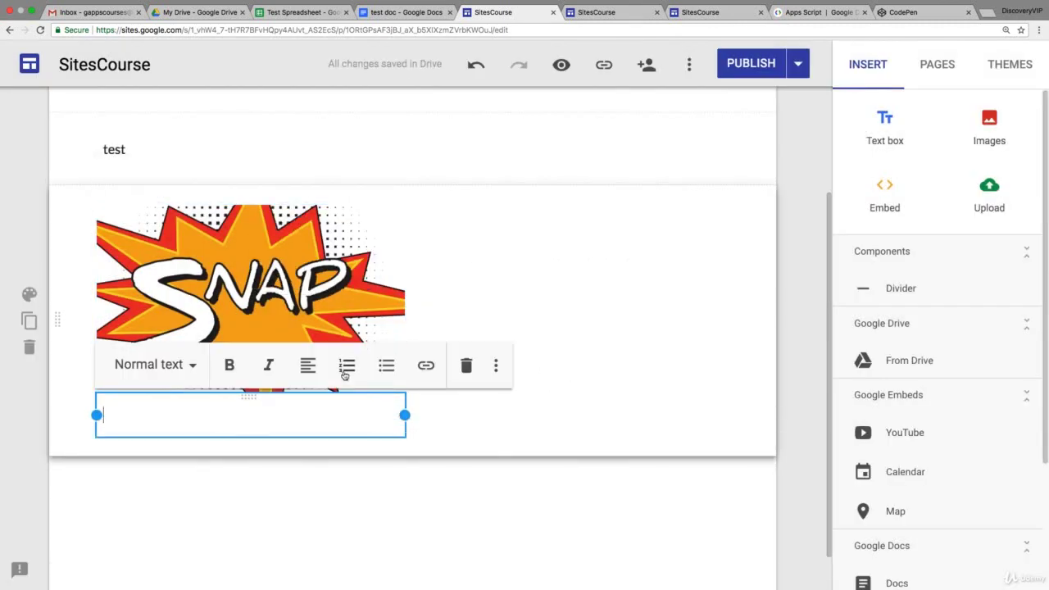
pyautogui.write('snap image')
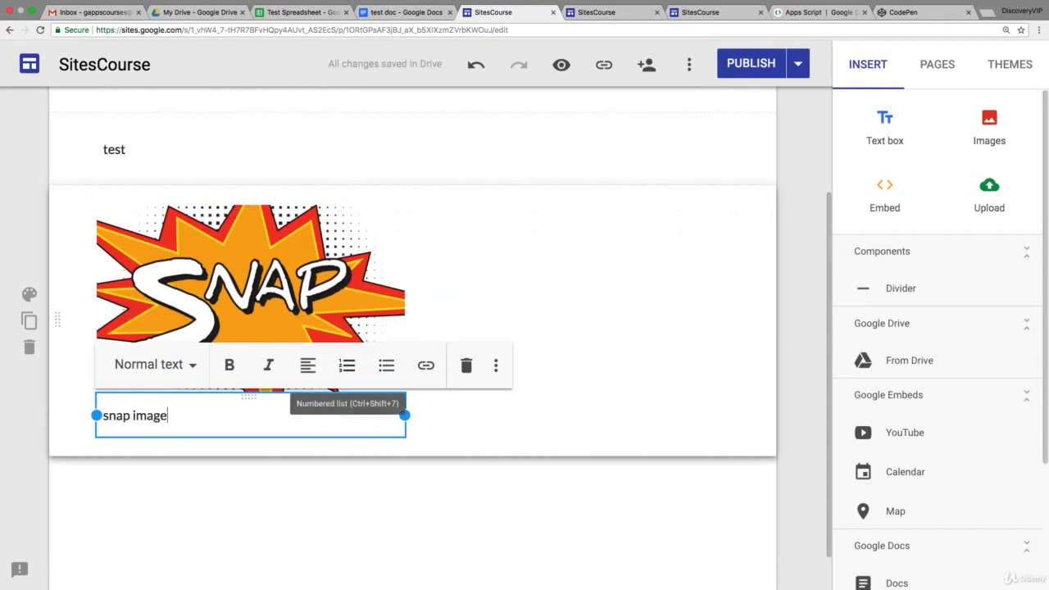
pyautogui.click(625, 395)
# Make the "snap image" caption text bold
pyautogui.click(251, 418)
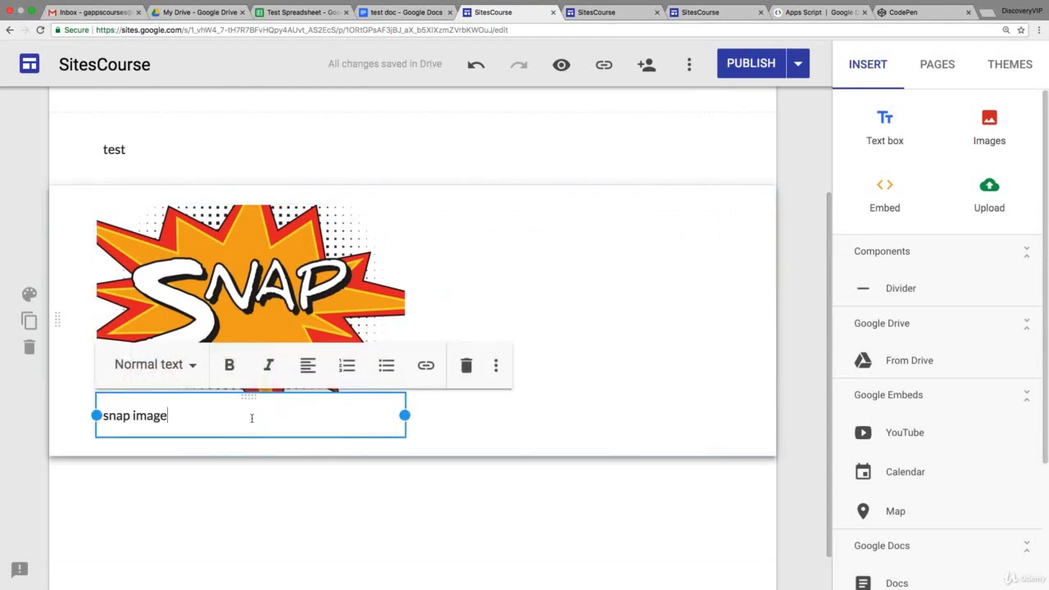
pyautogui.moveTo(197, 416); pyautogui.dragTo(78, 415)
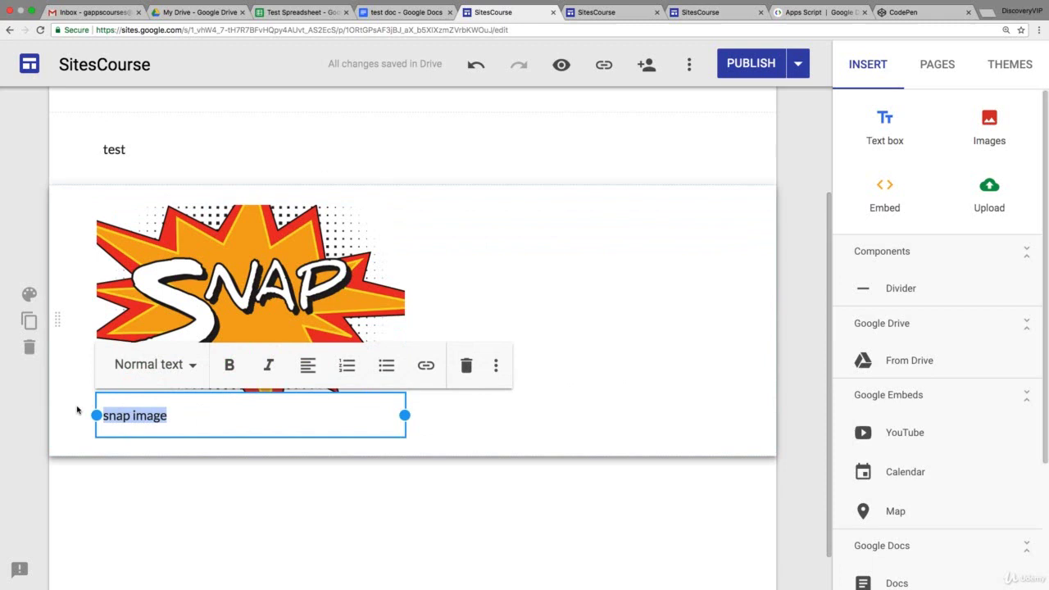
pyautogui.click(229, 364)
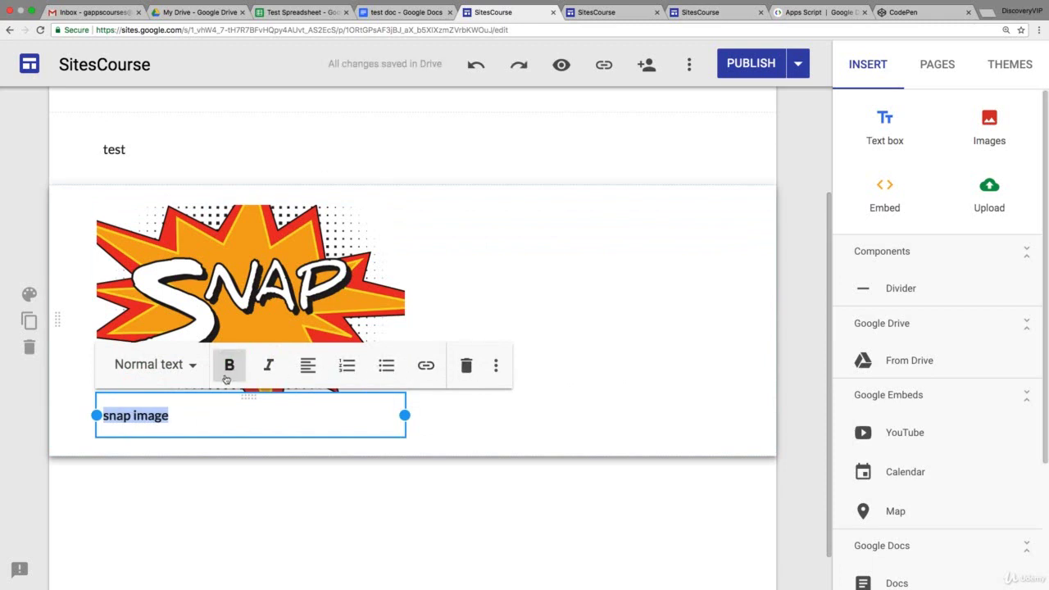
pyautogui.click(560, 351)
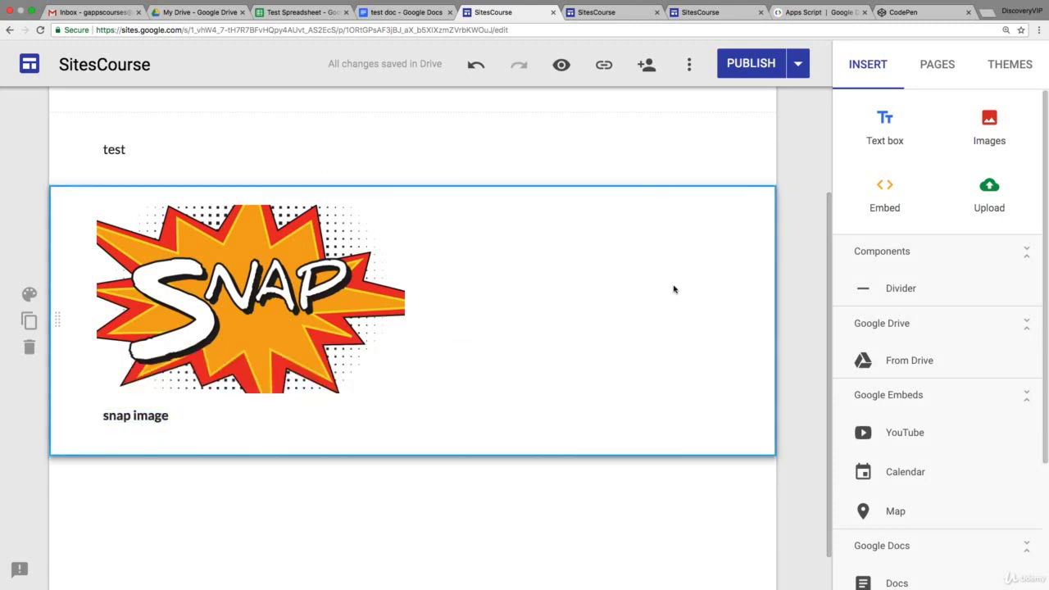
# Insert the whammm.png image below the captioned snap image and add a divider under it
pyautogui.click(993, 131)
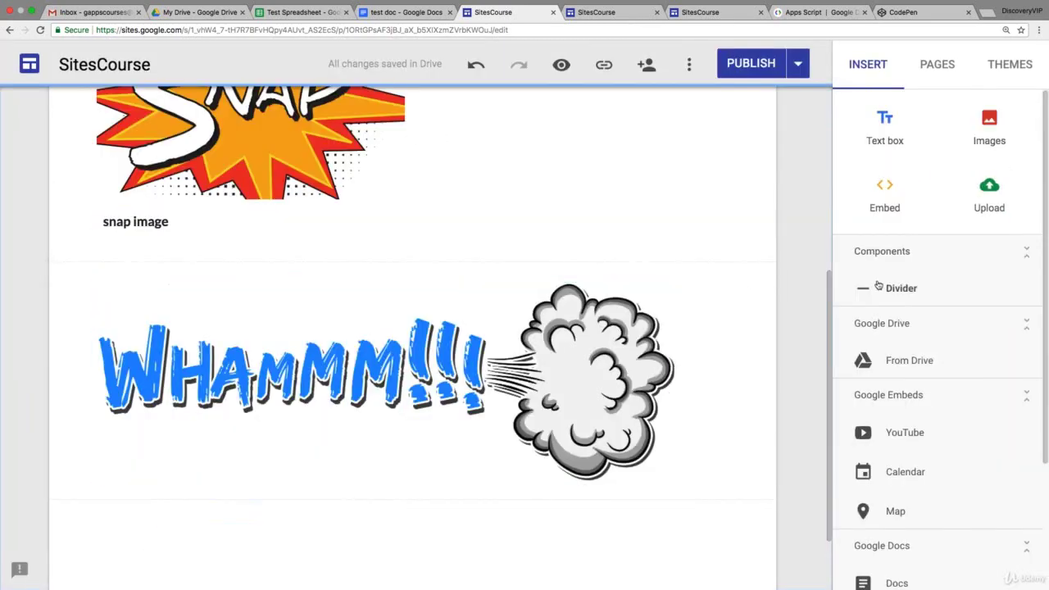
pyautogui.click(879, 285)
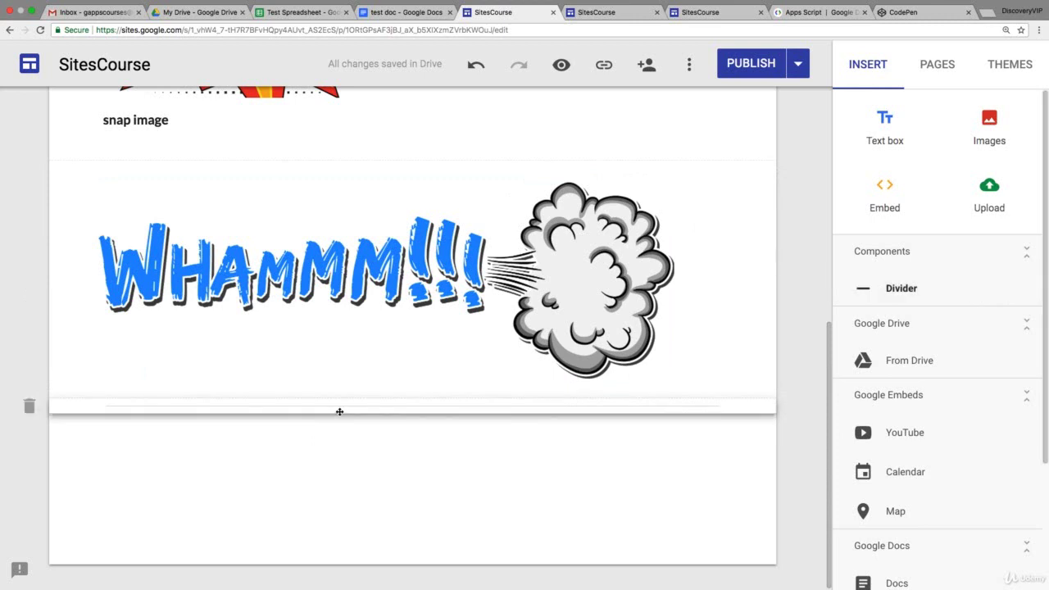
# Insert the zonk.png image from Google Drive below the divider on the tester page
pyautogui.click(909, 360)
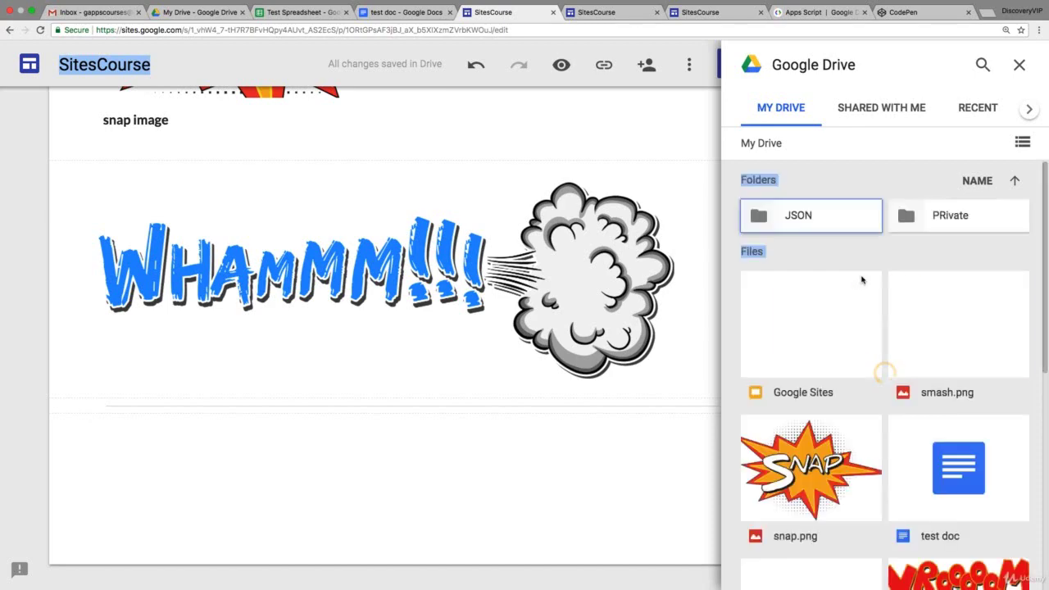
pyautogui.scroll(-5, 826, 394)
pyautogui.click(842, 472)
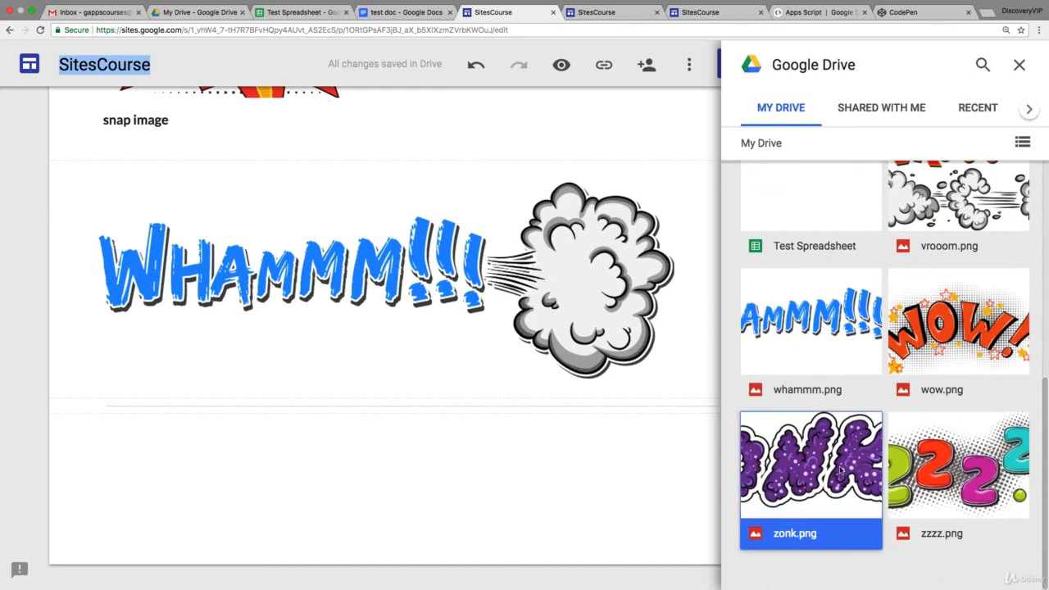
pyautogui.click(835, 481)
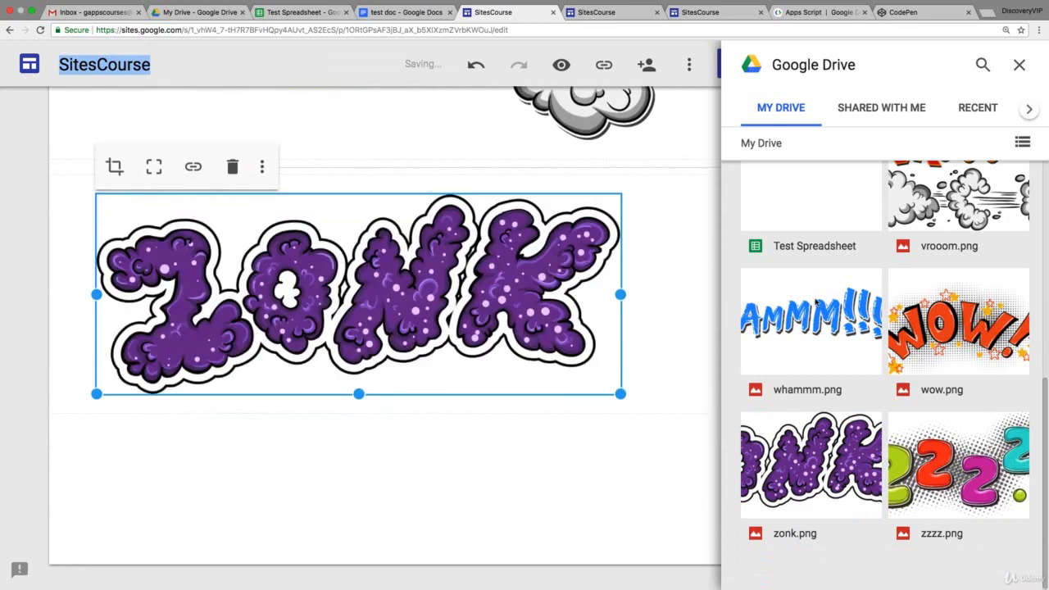
pyautogui.click(1019, 64)
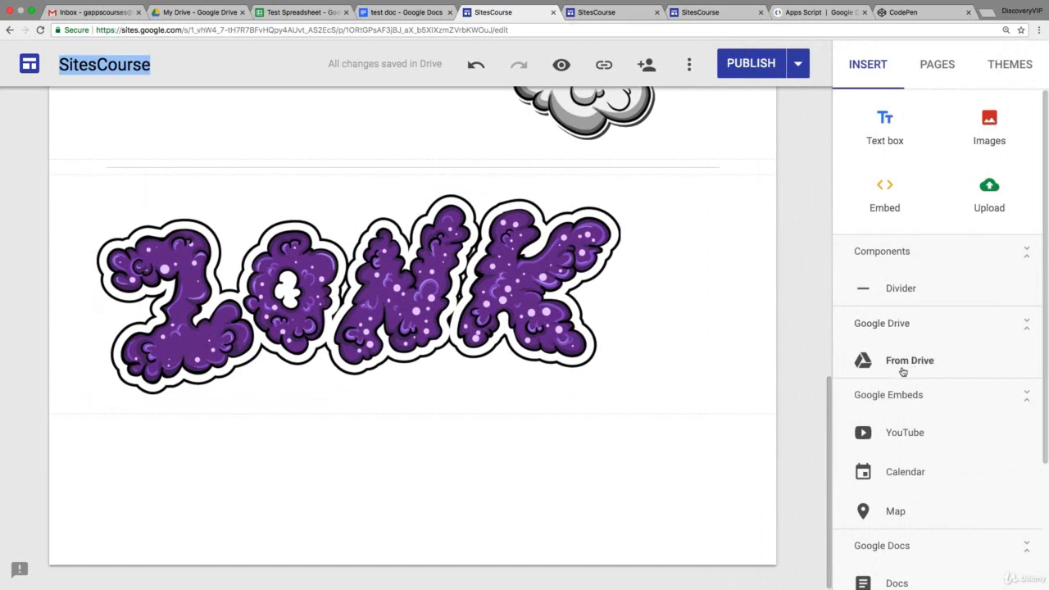
pyautogui.scroll(-2, 856, 340)
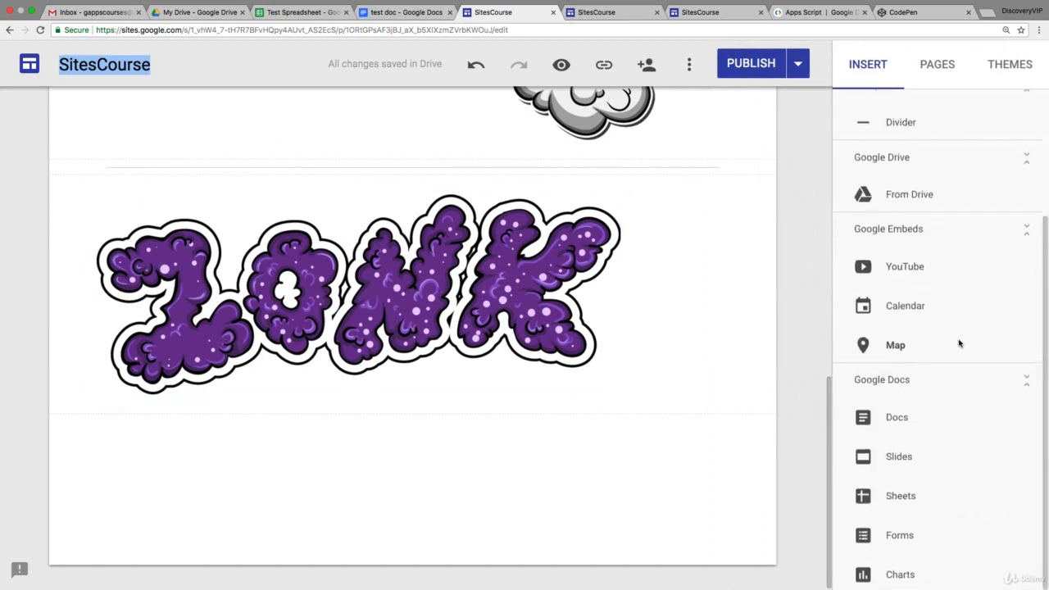
pyautogui.scroll(2, 957, 343)
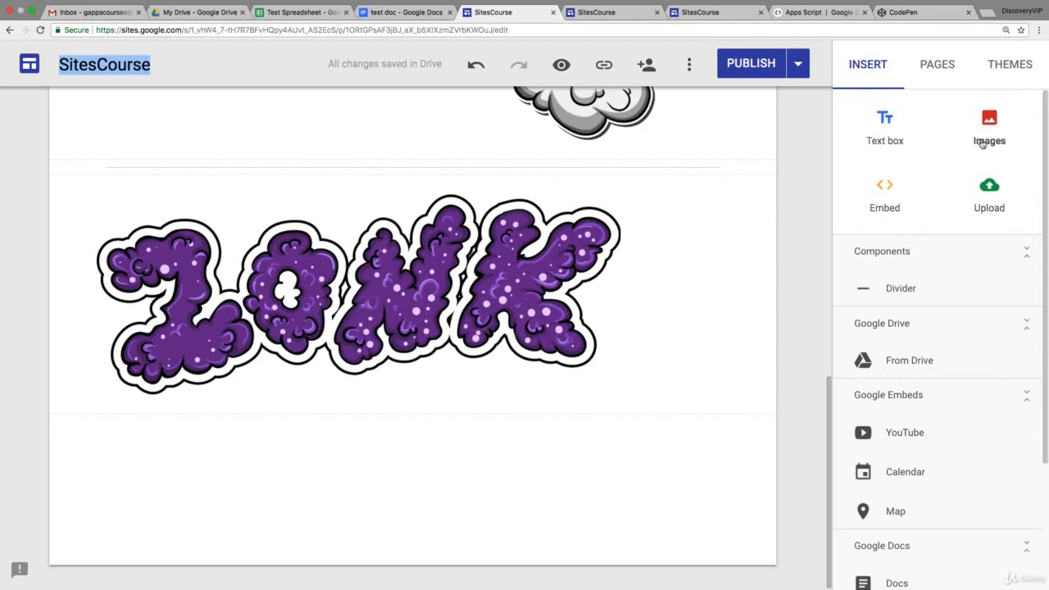
pyautogui.click(892, 189)
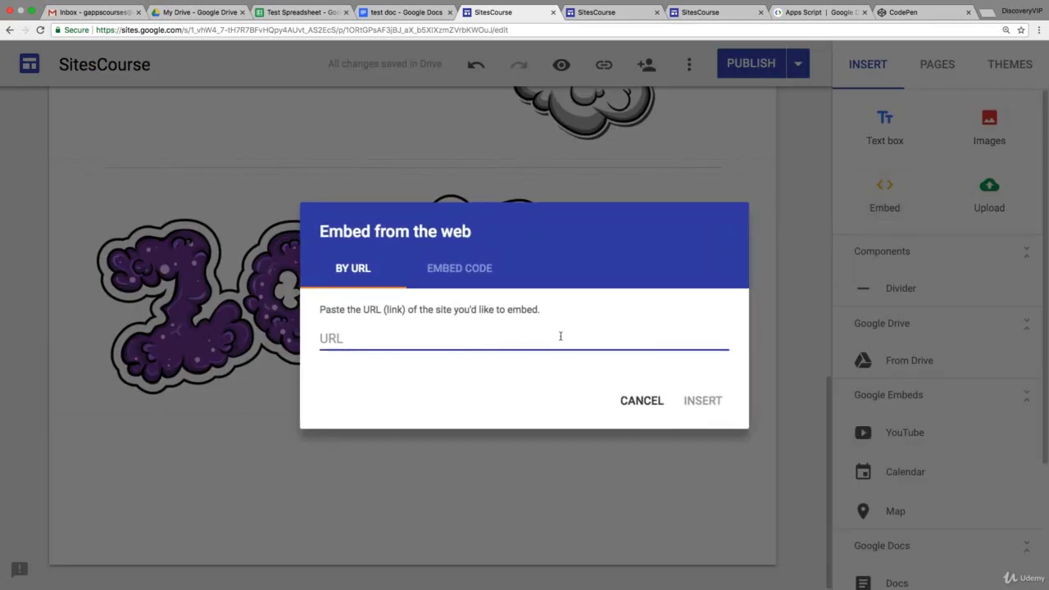
pyautogui.write('http://')
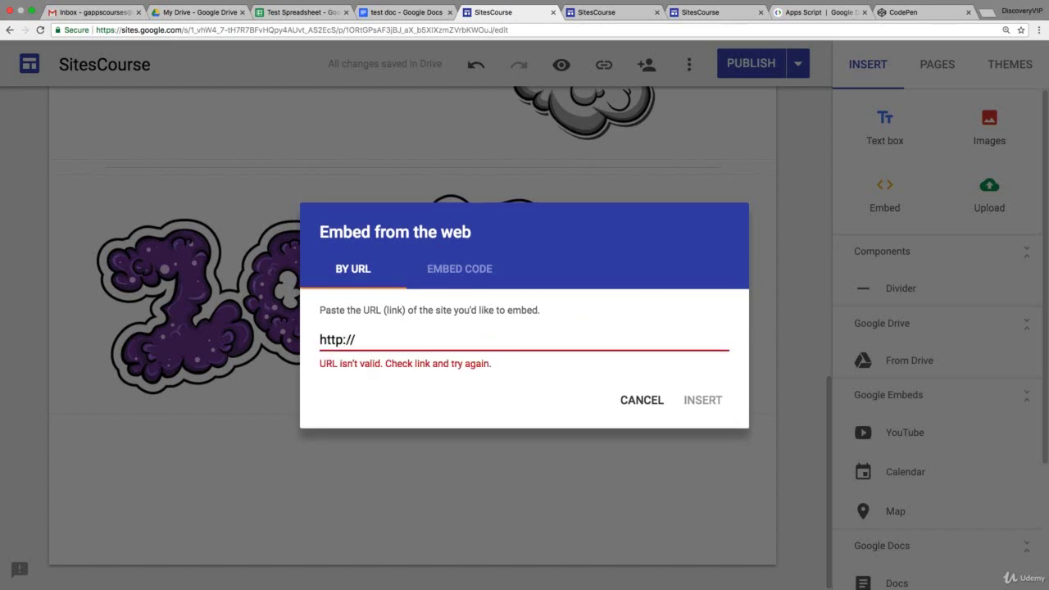
pyautogui.click(819, 12)
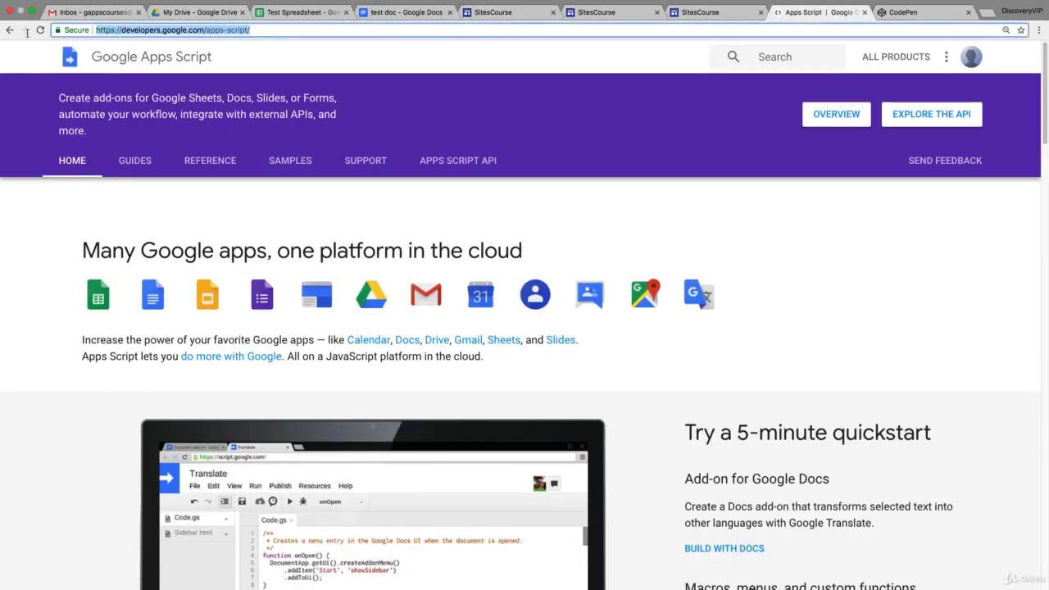
pyautogui.click(492, 12)
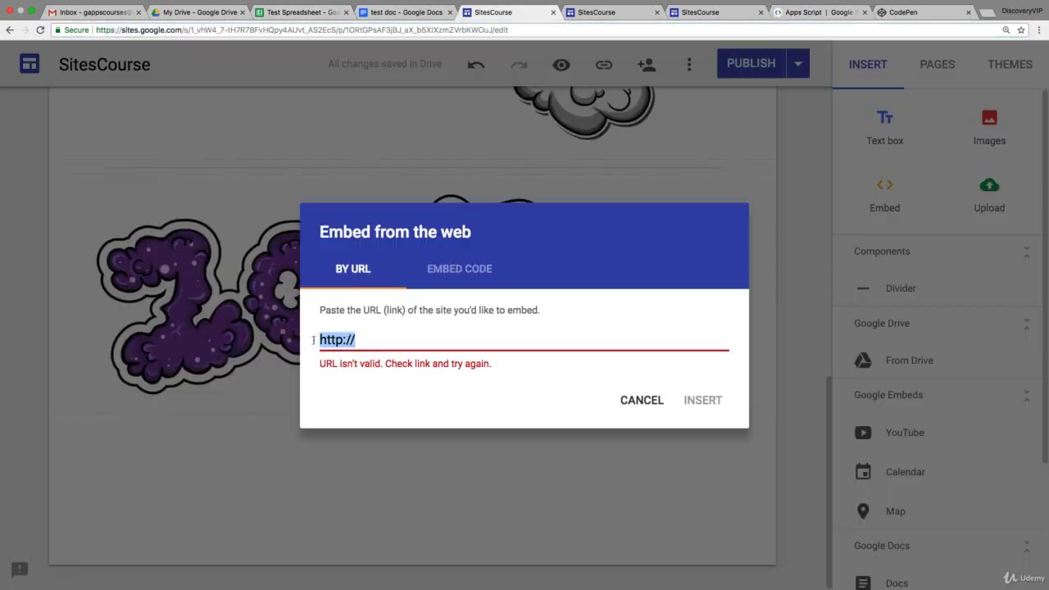
pyautogui.write('https://developers.google.com/apps-script/')
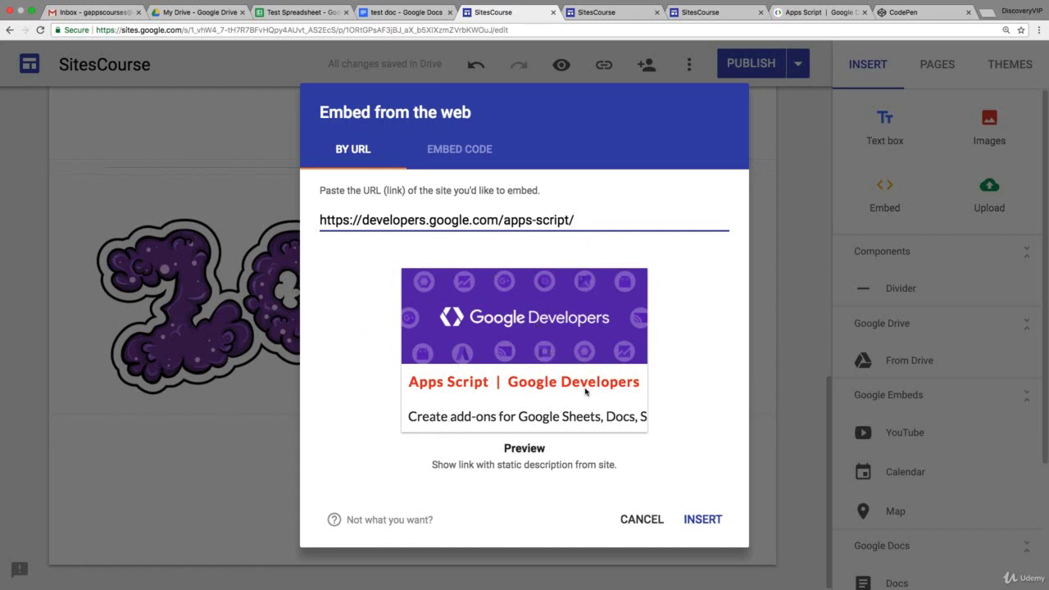
pyautogui.click(709, 521)
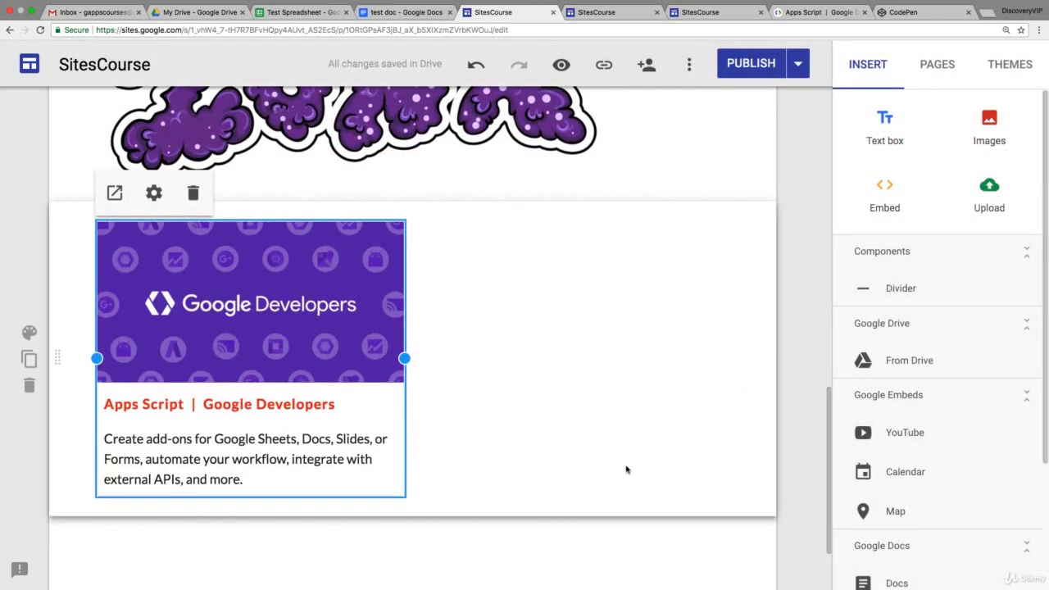
pyautogui.moveTo(405, 361); pyautogui.dragTo(751, 365)
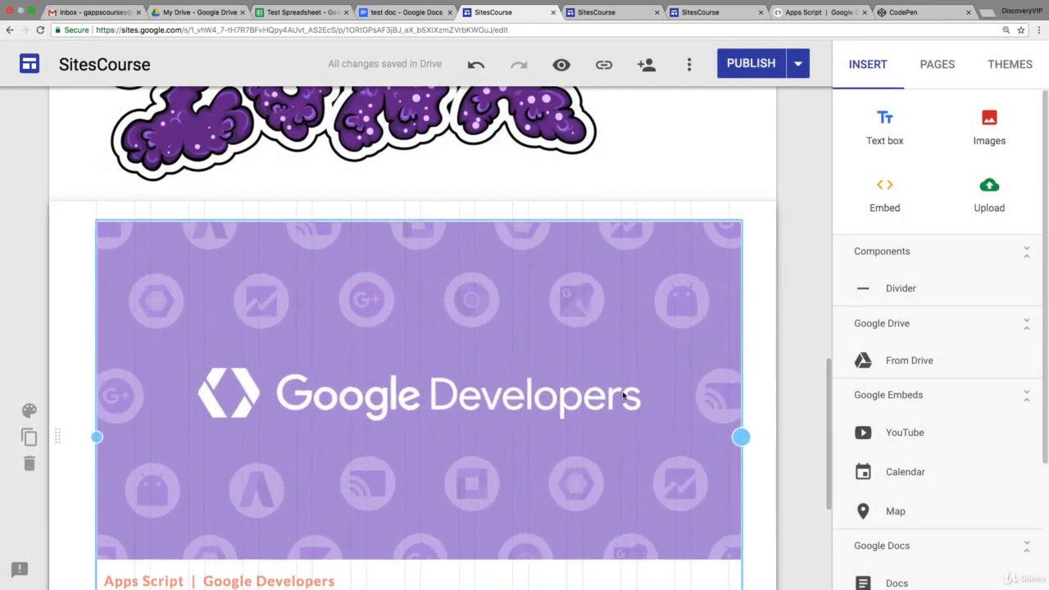
pyautogui.scroll(-3, 411, 538)
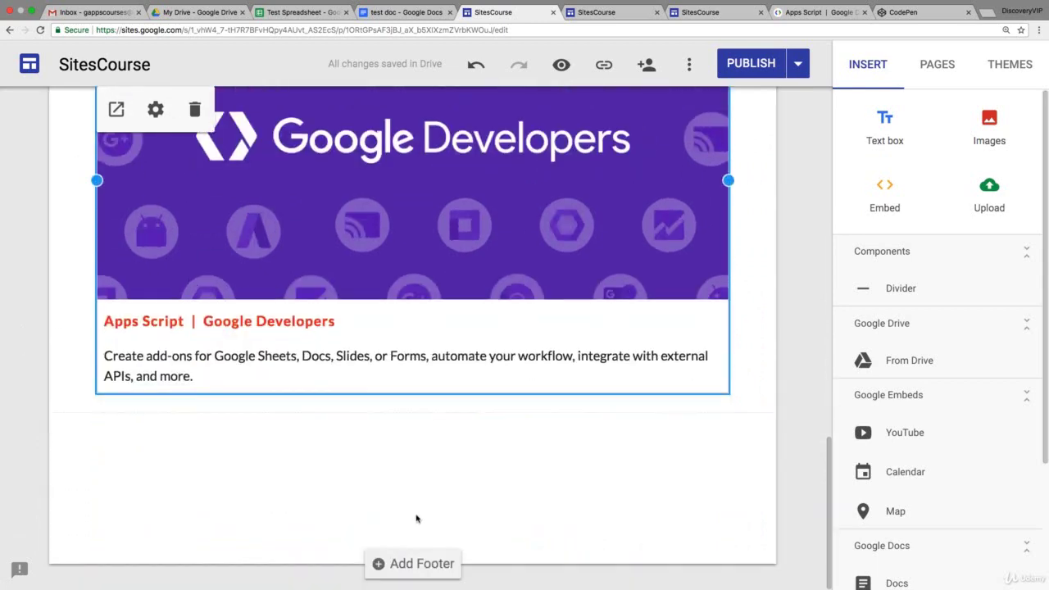
# Hide the image and title of the Apps Script link card, keeping only its description shown
pyautogui.click(155, 109)
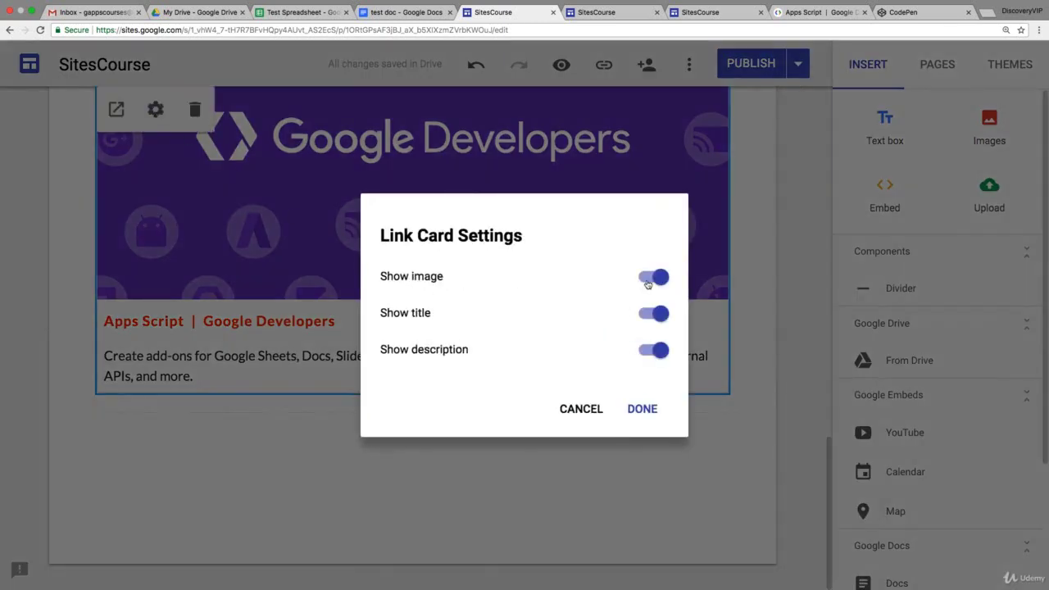
pyautogui.click(649, 278)
pyautogui.click(647, 314)
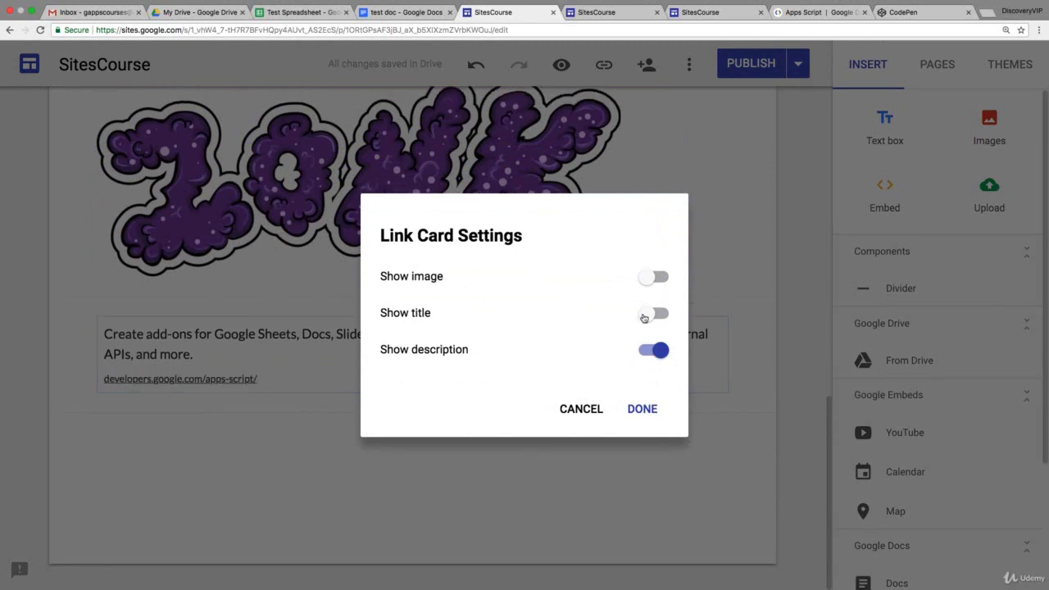
pyautogui.click(647, 356)
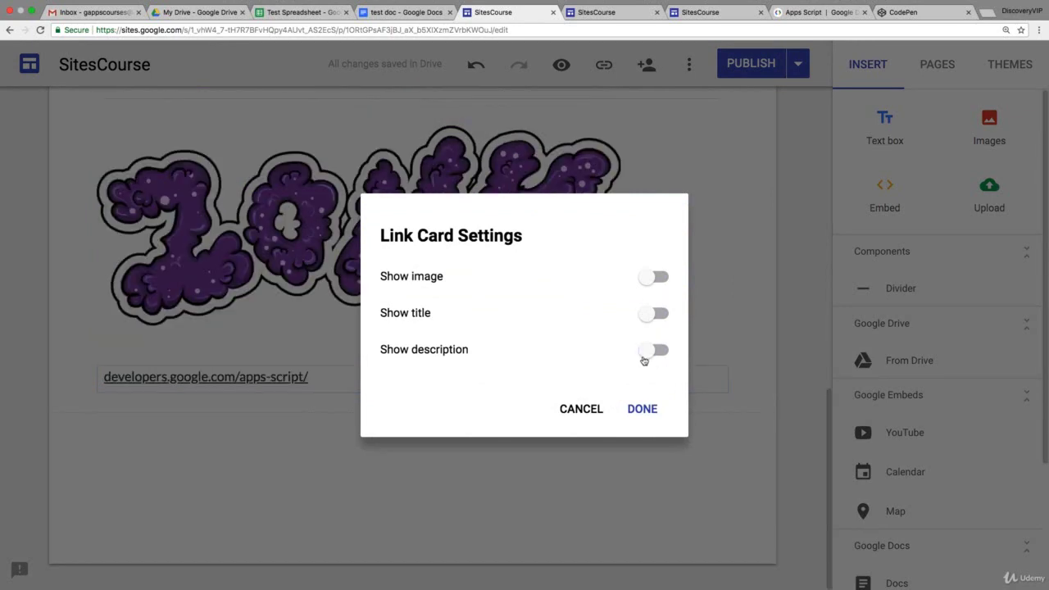
pyautogui.click(658, 354)
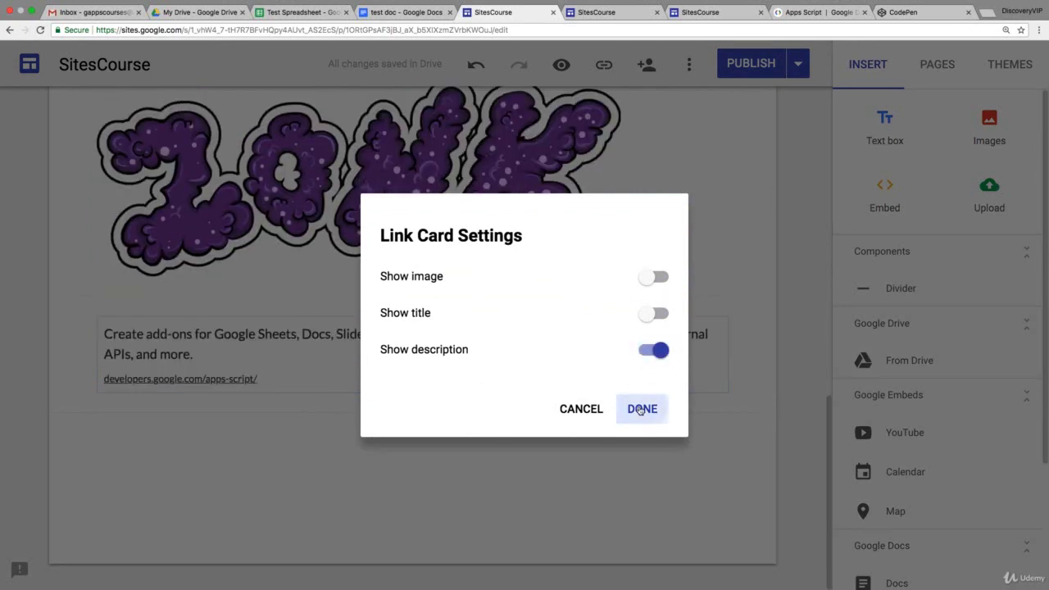
pyautogui.click(641, 409)
pyautogui.click(389, 459)
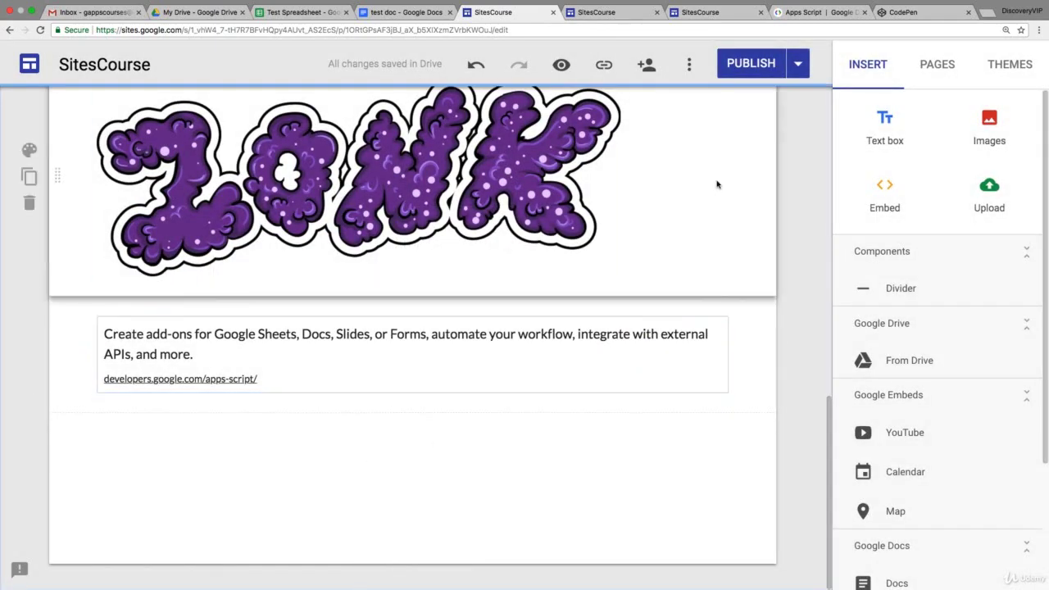
# Publish the site and preview the tester page in tablet, desktop and phone layouts
pyautogui.click(750, 67)
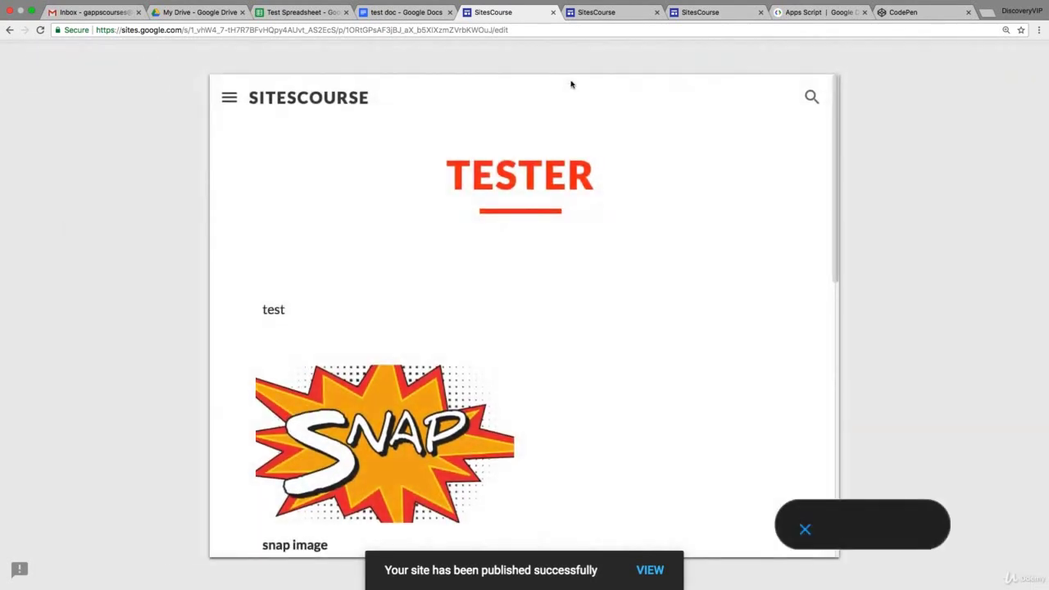
pyautogui.scroll(-10, 770, 196)
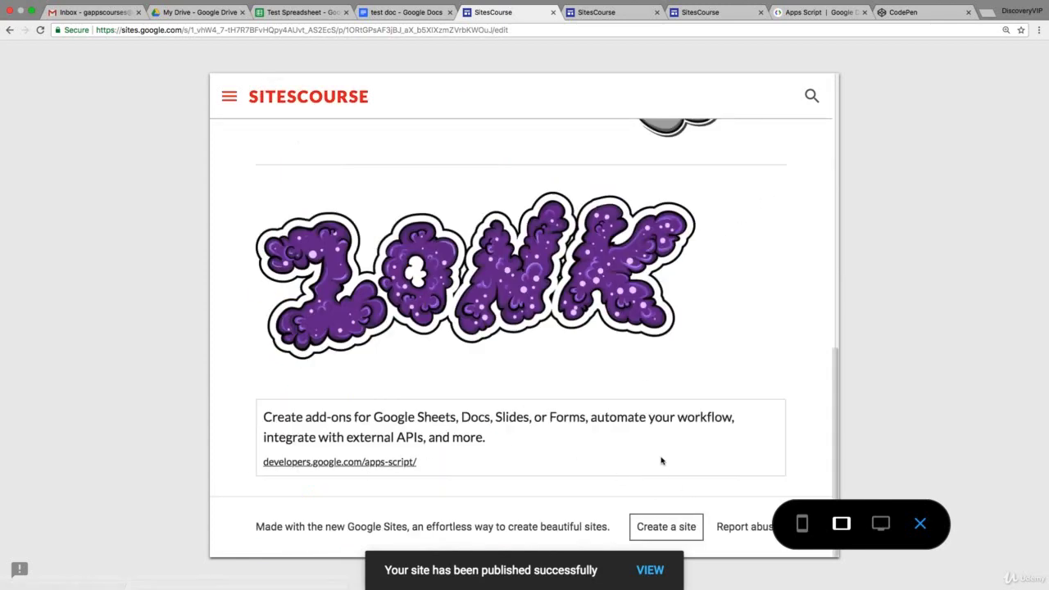
pyautogui.click(880, 523)
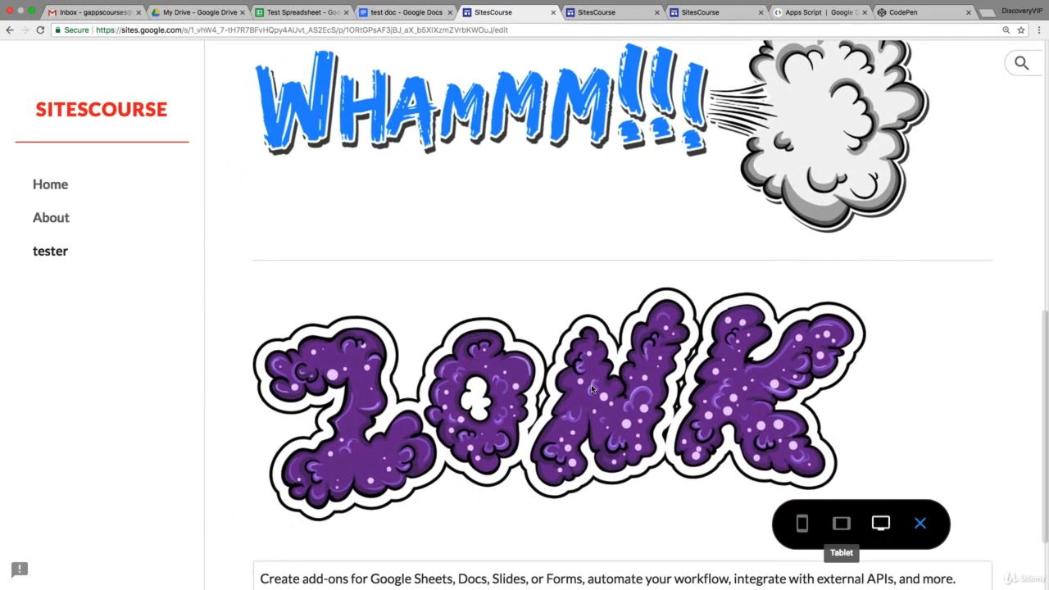
pyautogui.scroll(-3, 591, 384)
pyautogui.click(802, 523)
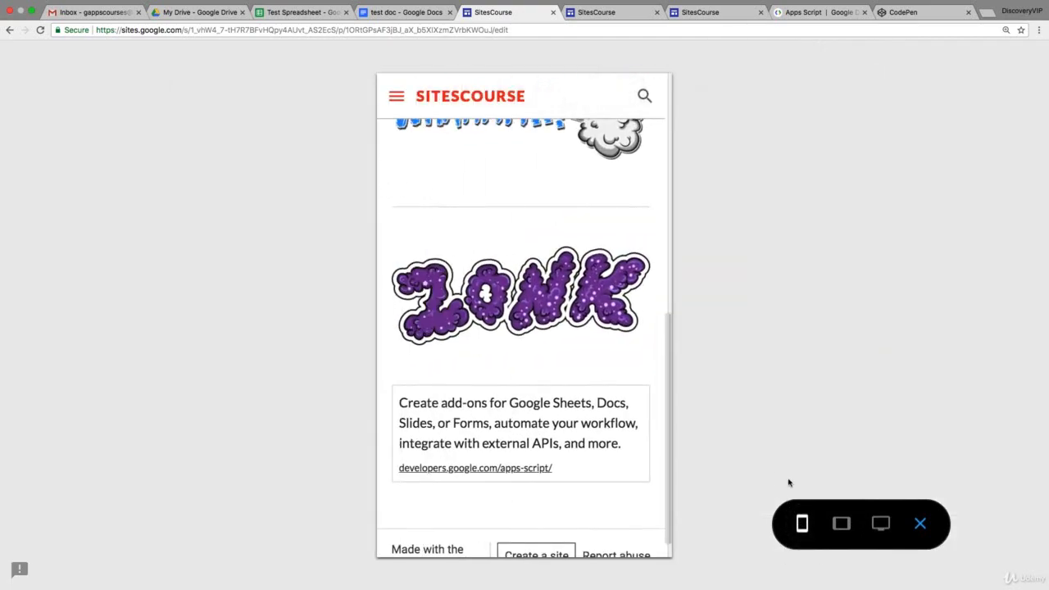
pyautogui.click(920, 523)
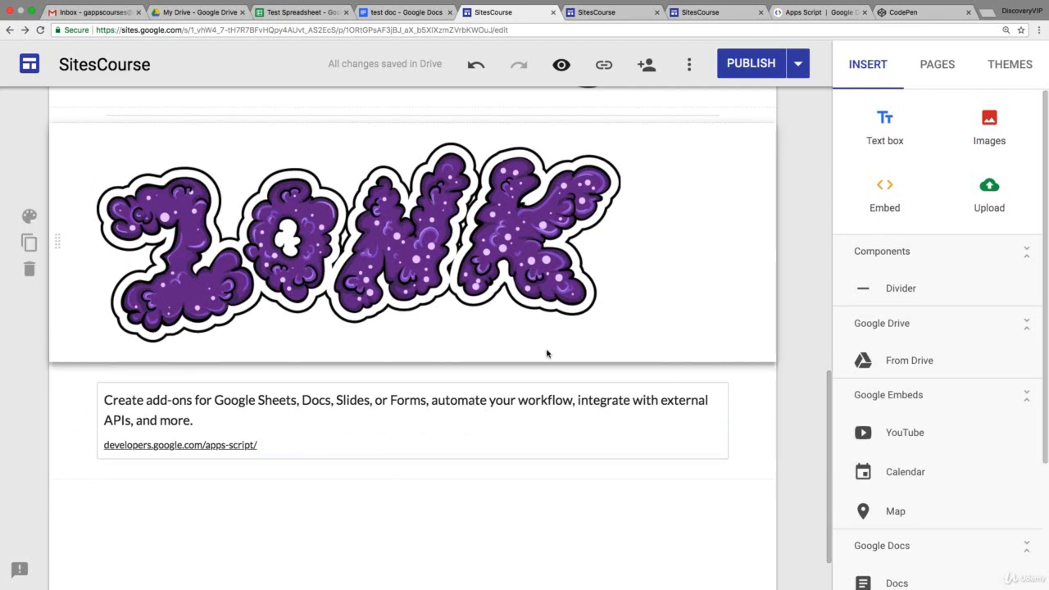
# Add a new page named test2 to the site
pyautogui.scroll(-5, 574, 336)
pyautogui.click(926, 78)
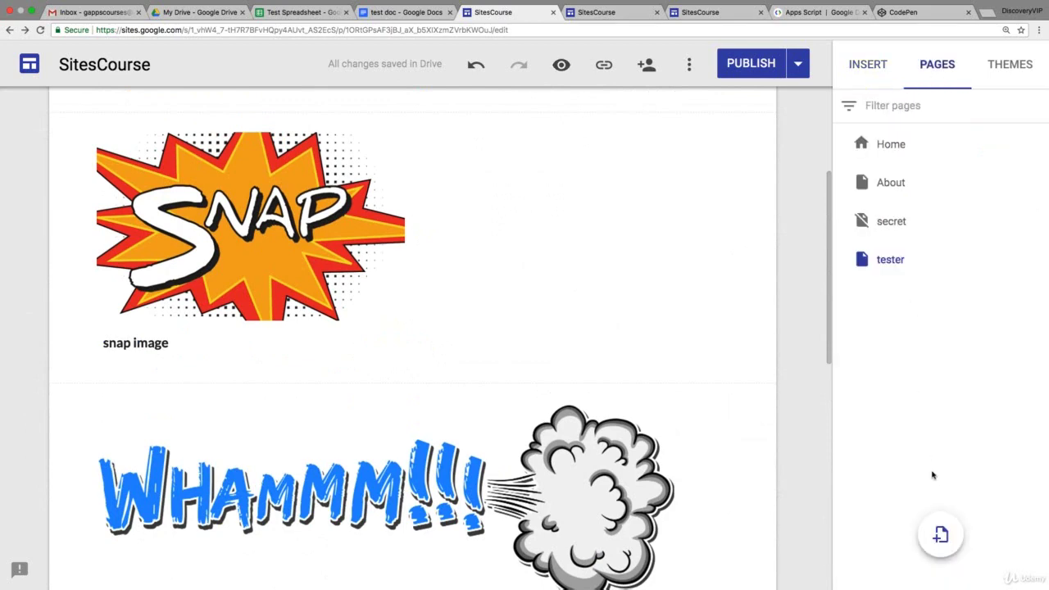
pyautogui.click(941, 541)
pyautogui.write('testy')
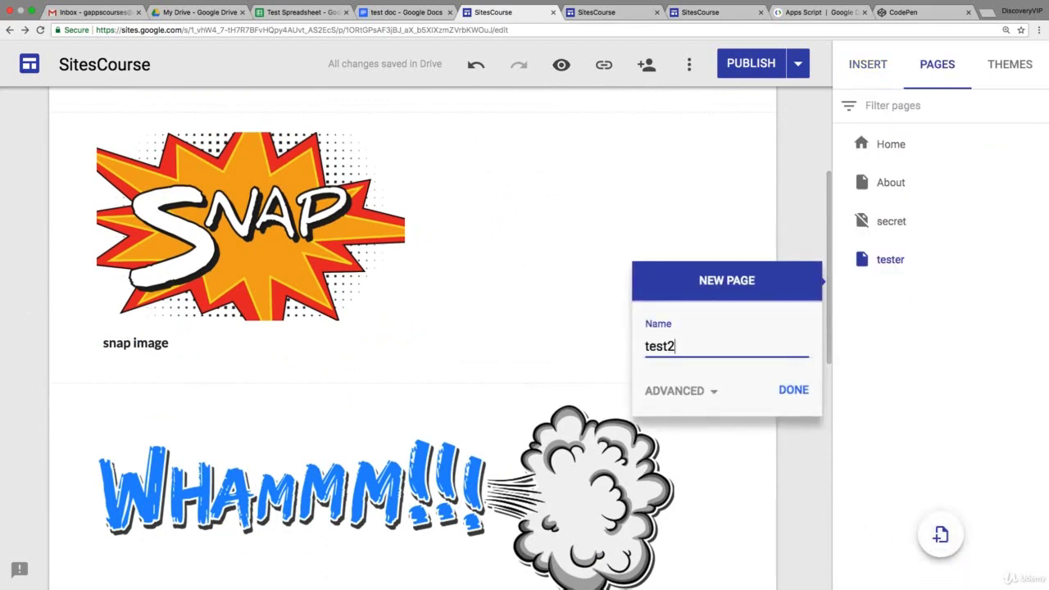
pyautogui.click(794, 388)
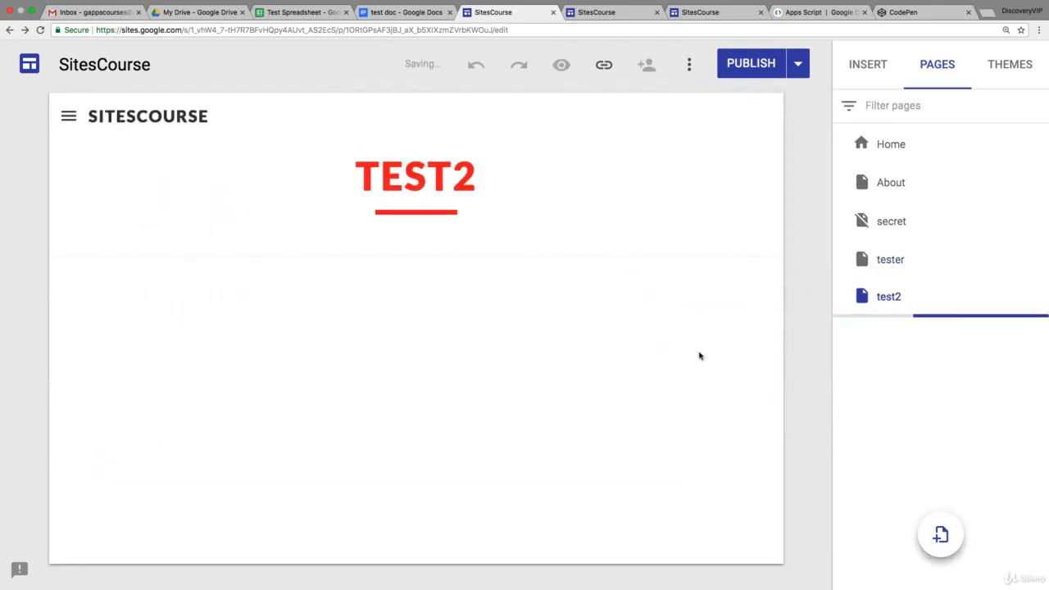
# Start a web embed on the test2 page using HTML embed code
pyautogui.click(867, 65)
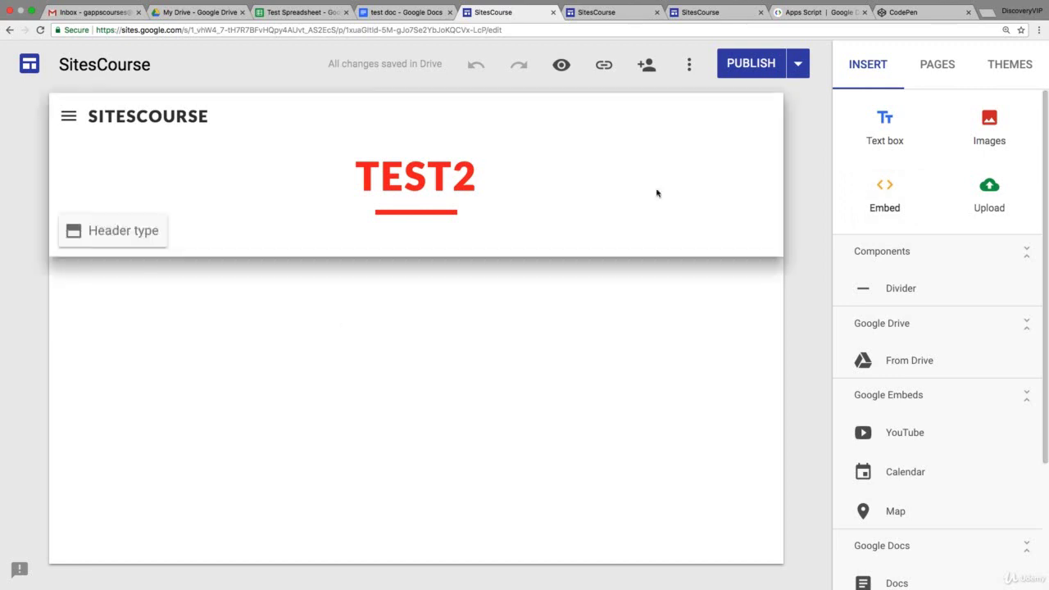
pyautogui.click(883, 193)
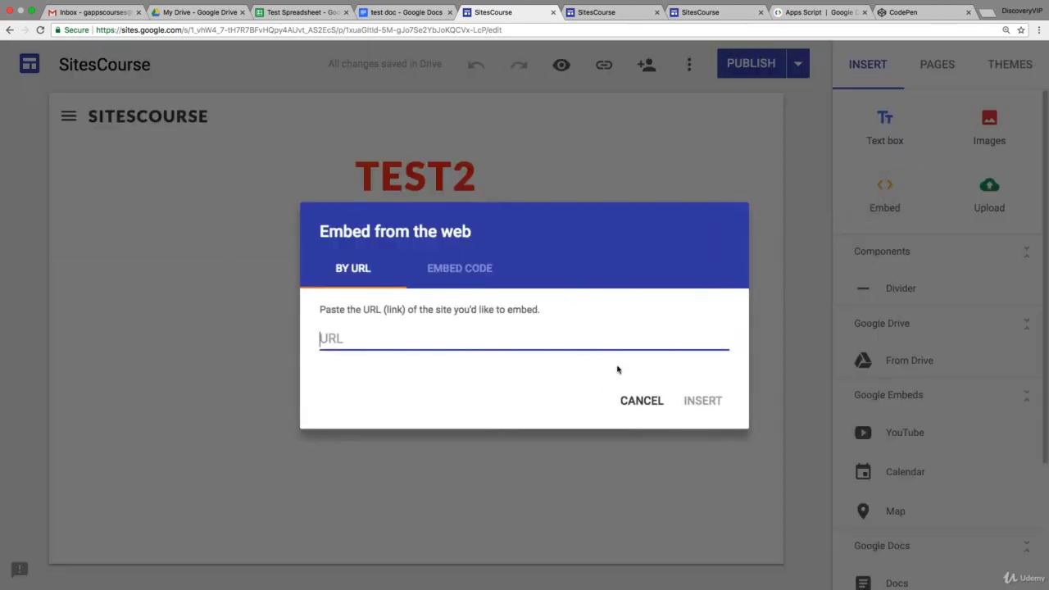
pyautogui.click(460, 269)
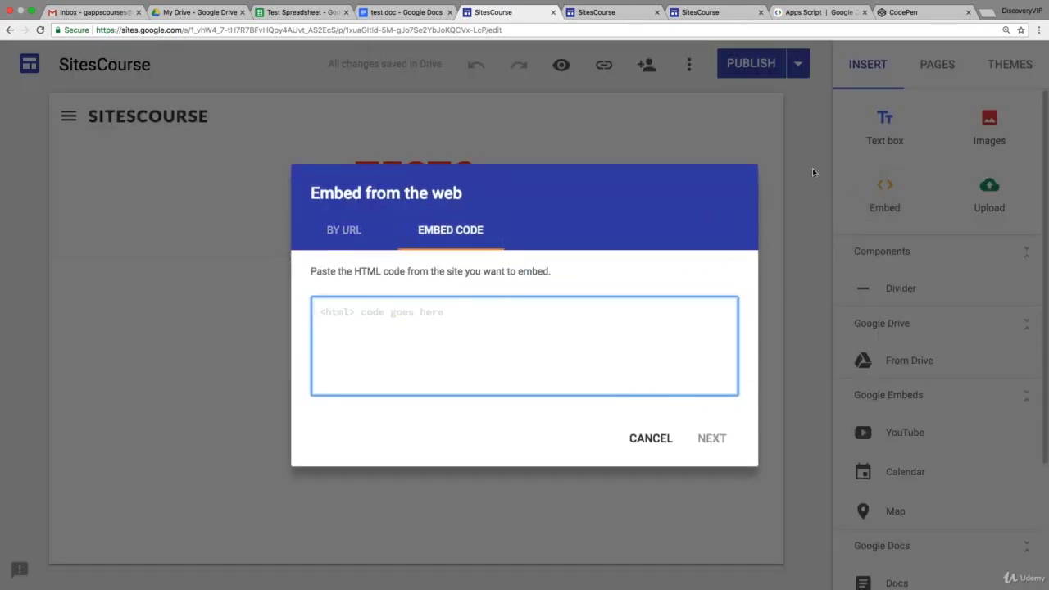